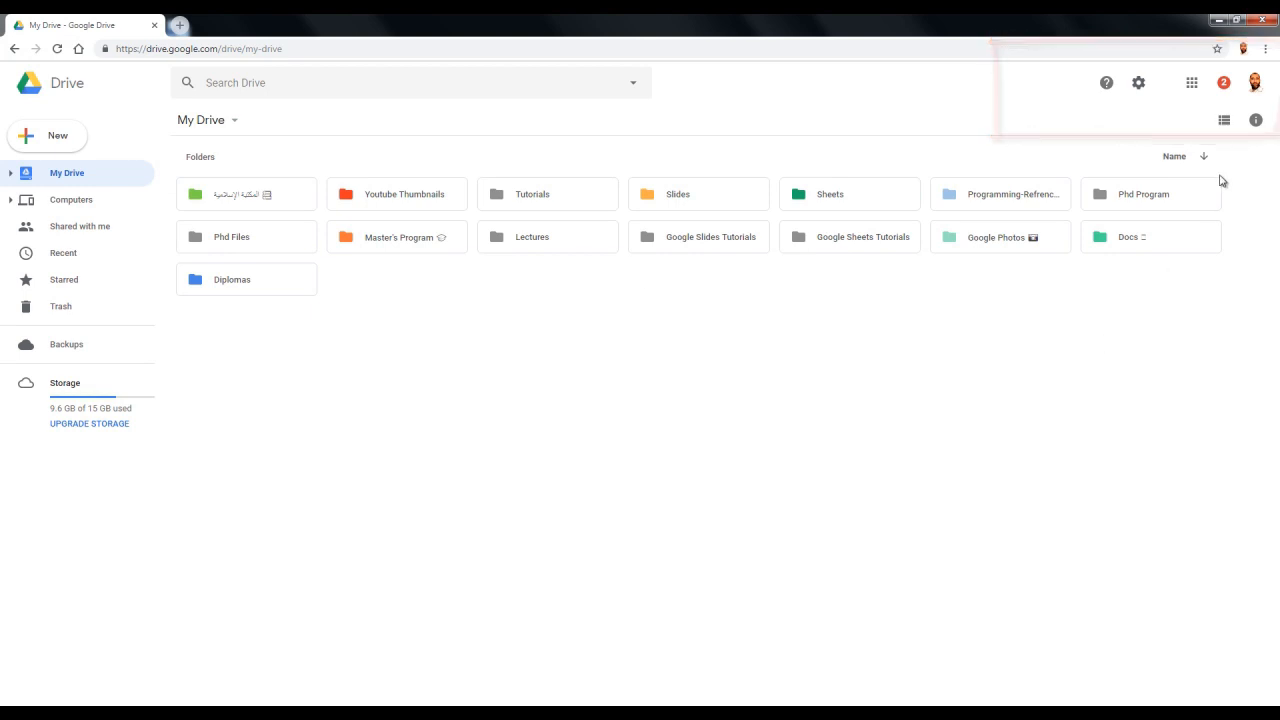
Switch the My Drive contents to list view and back to grid view
{"action": "left_click", "coordinate": [1224, 121]}
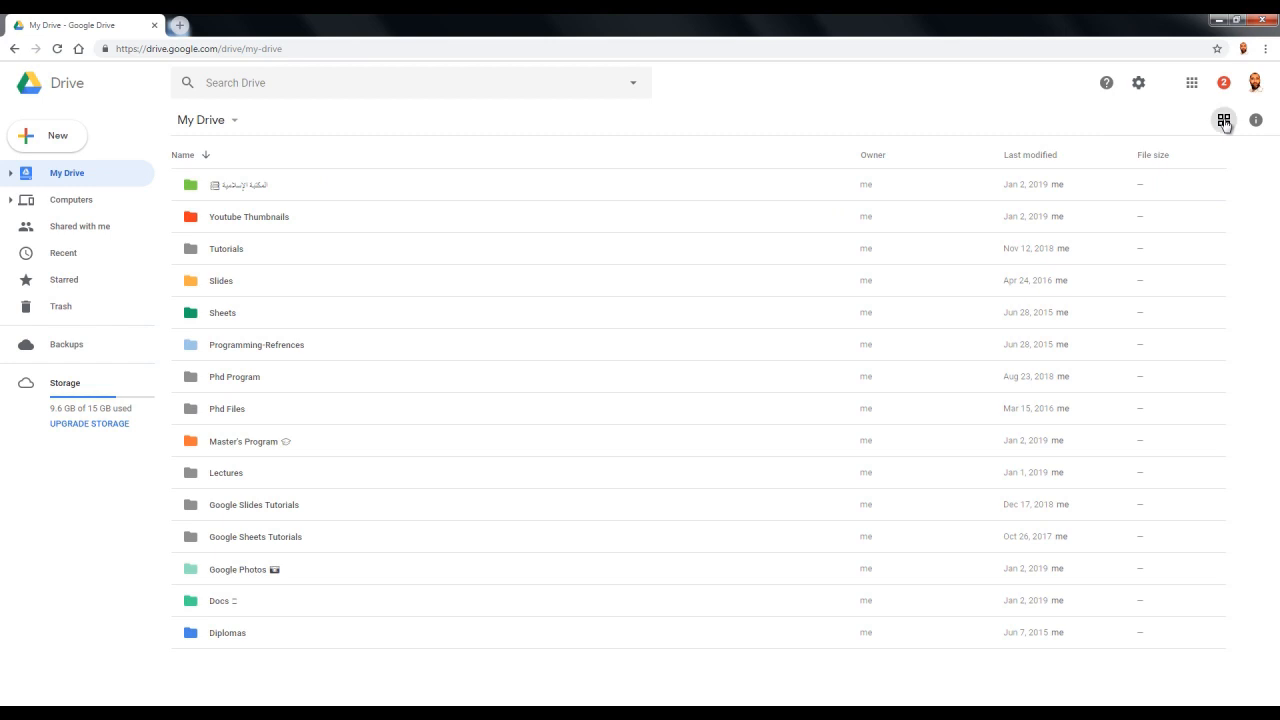
{"action": "left_click", "coordinate": [1224, 121]}
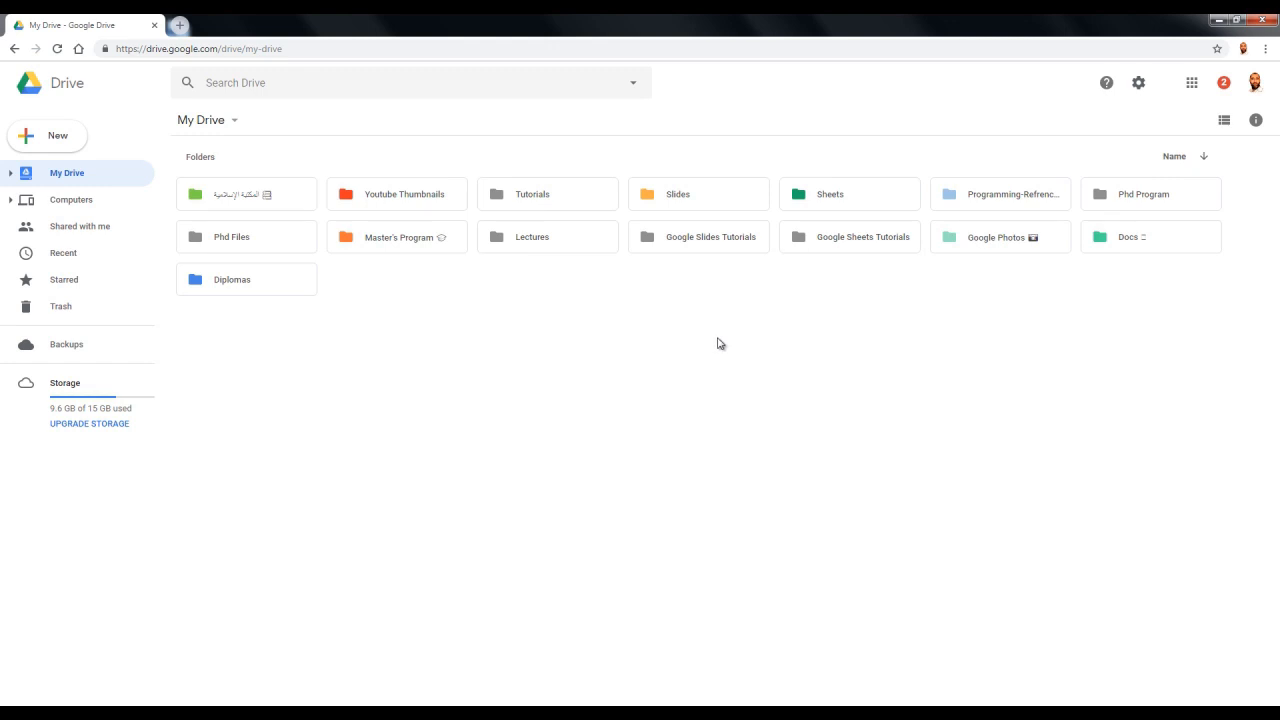
Create a blank Google Docs document named "Drive Tutorial" and close it to return to My Drive
{"action": "left_click", "coordinate": [44, 150]}
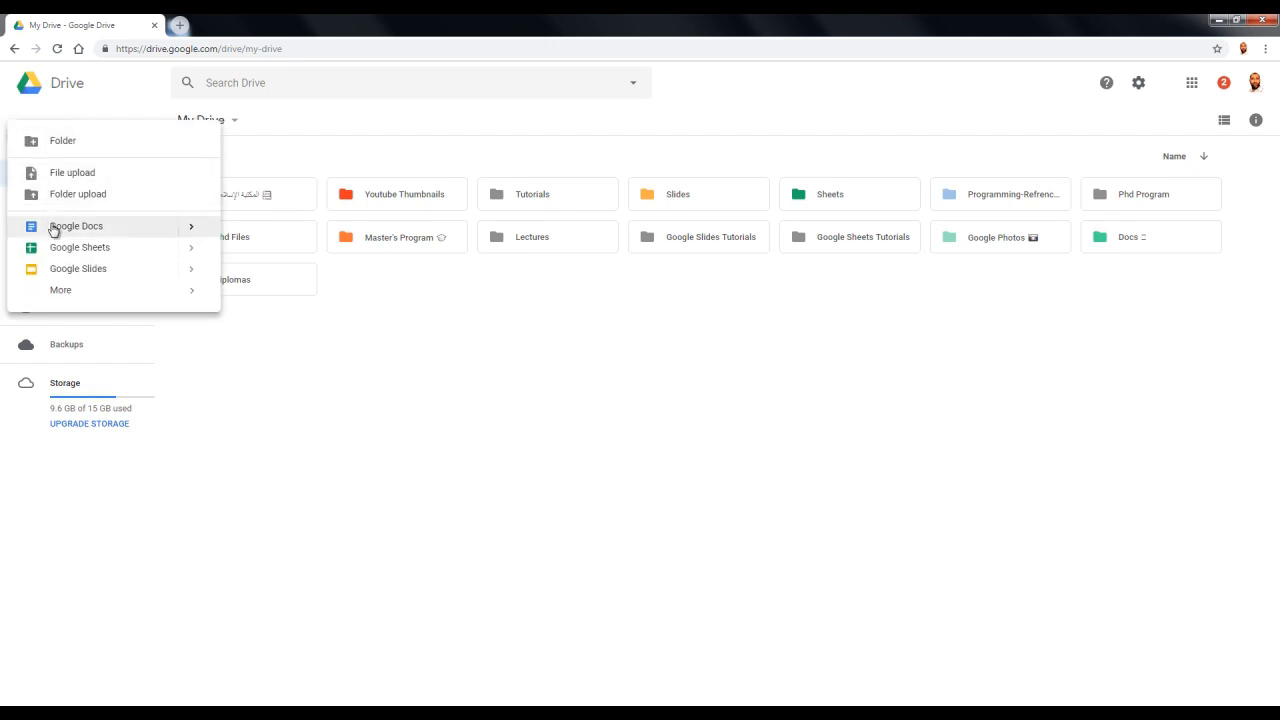
{"action": "left_click", "coordinate": [54, 230]}
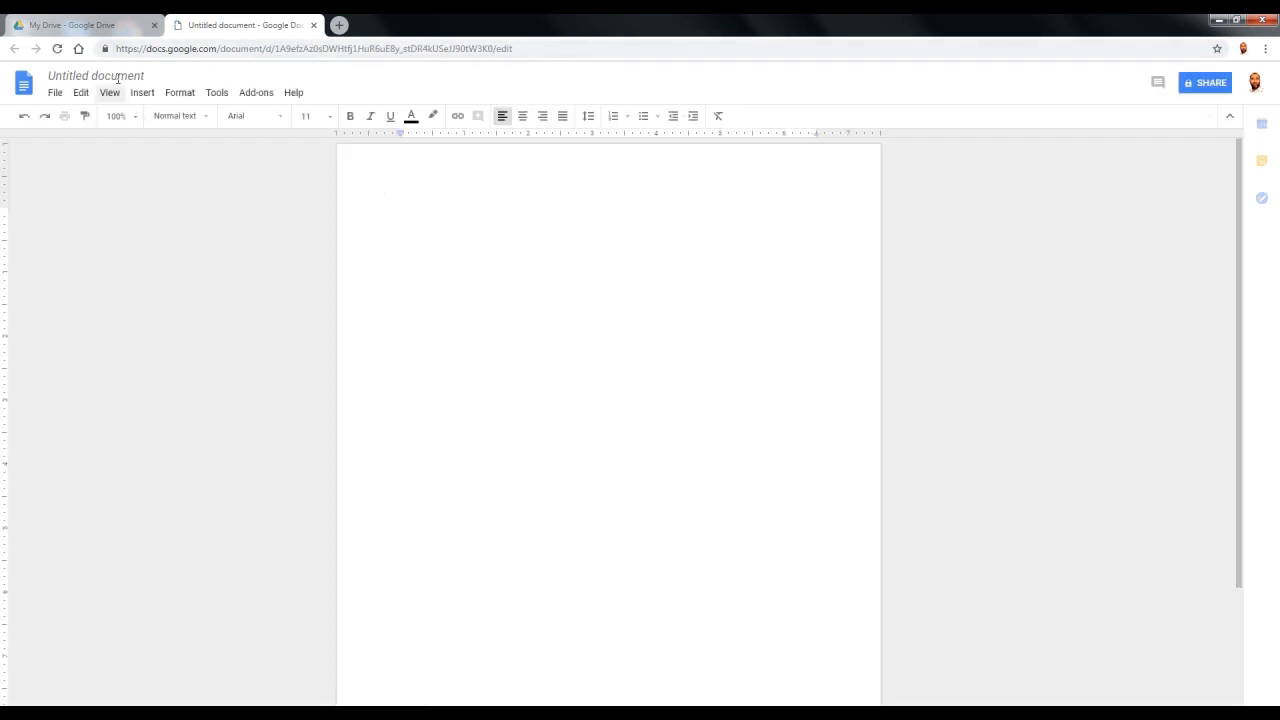
{"action": "left_click", "coordinate": [120, 76]}
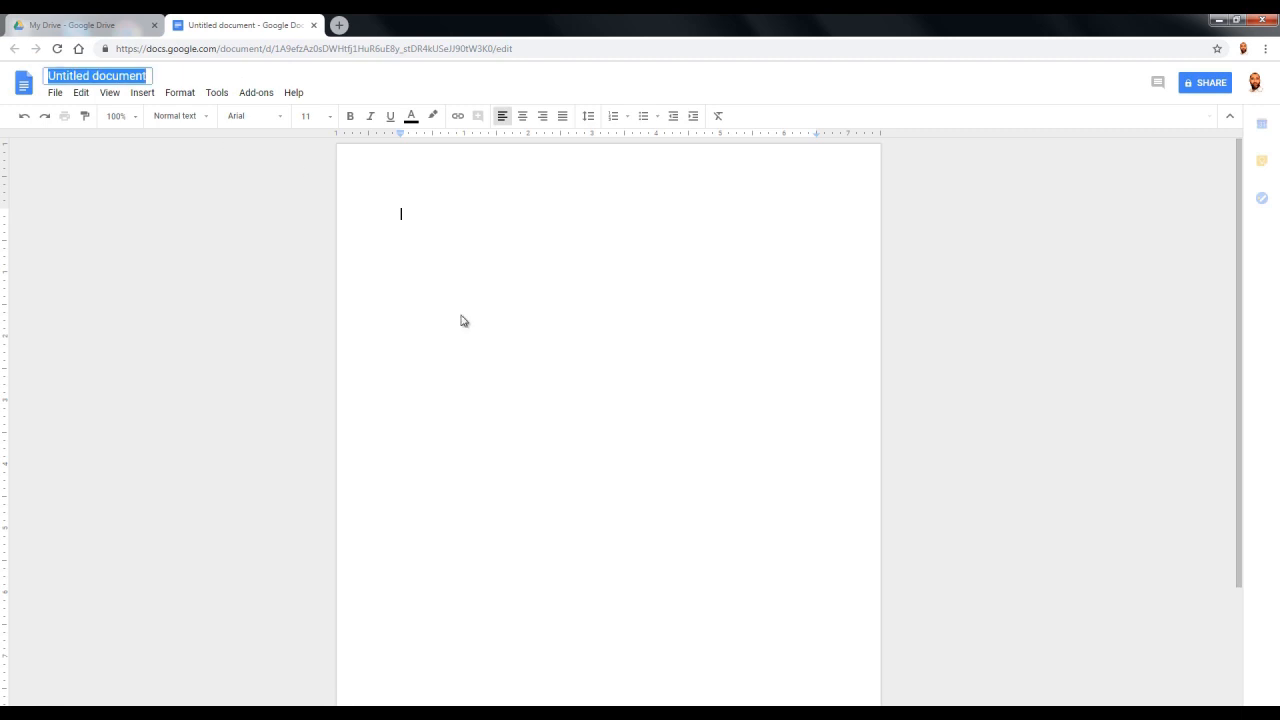
{"action": "type", "text": "Dri"}
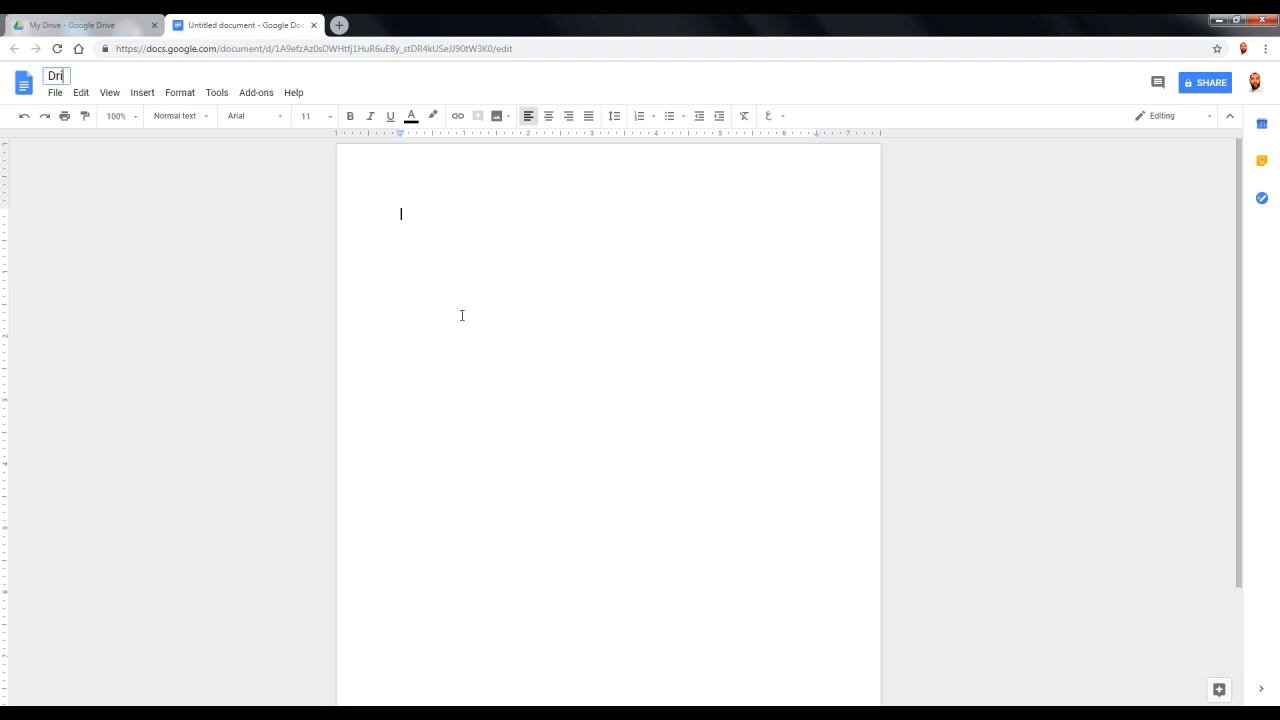
{"action": "type", "text": "ve Tutorial"}
{"action": "key", "text": "Return"}
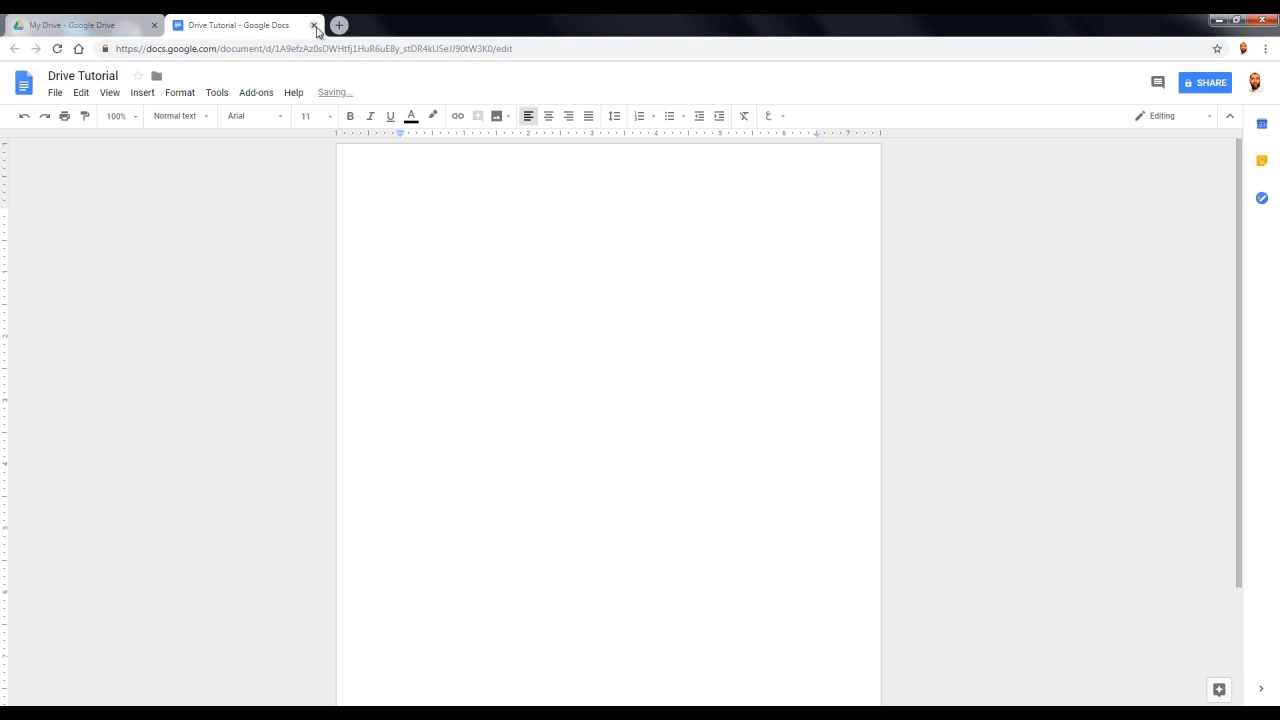
{"action": "left_click", "coordinate": [314, 26]}
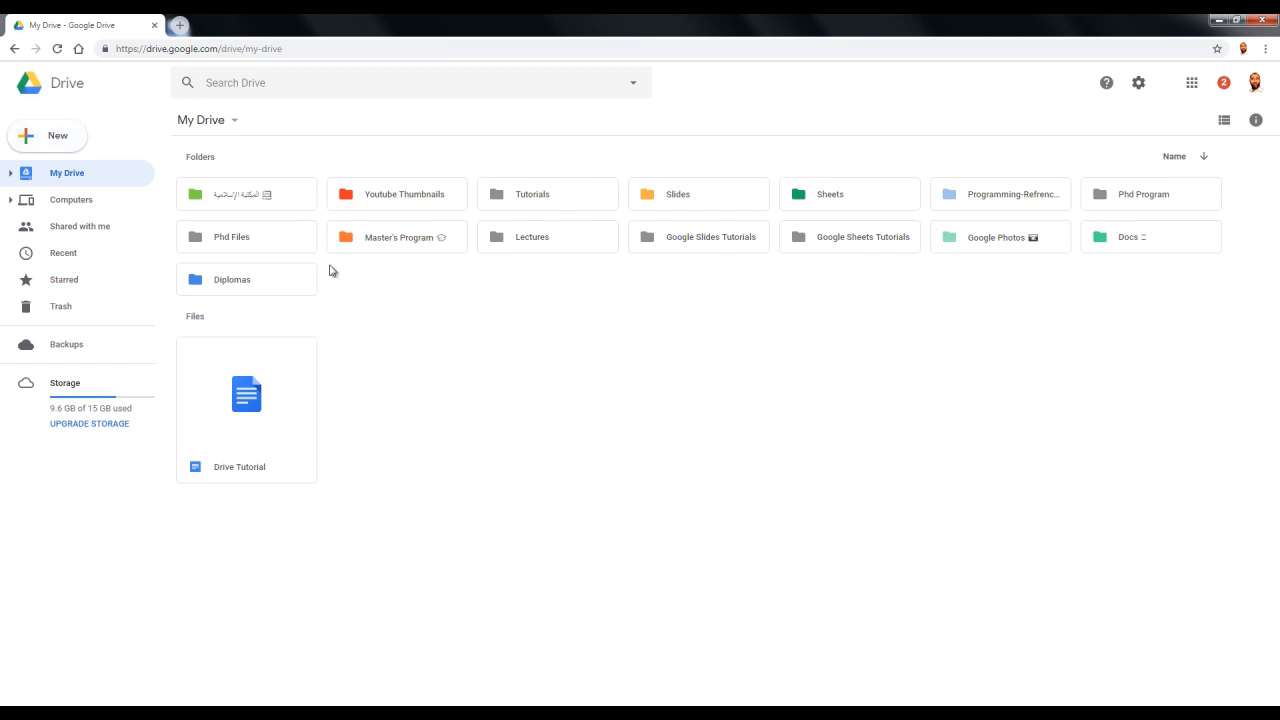
Create a Google Slides presentation with the slide title "Google Drive" and close it
{"action": "left_click", "coordinate": [46, 148]}
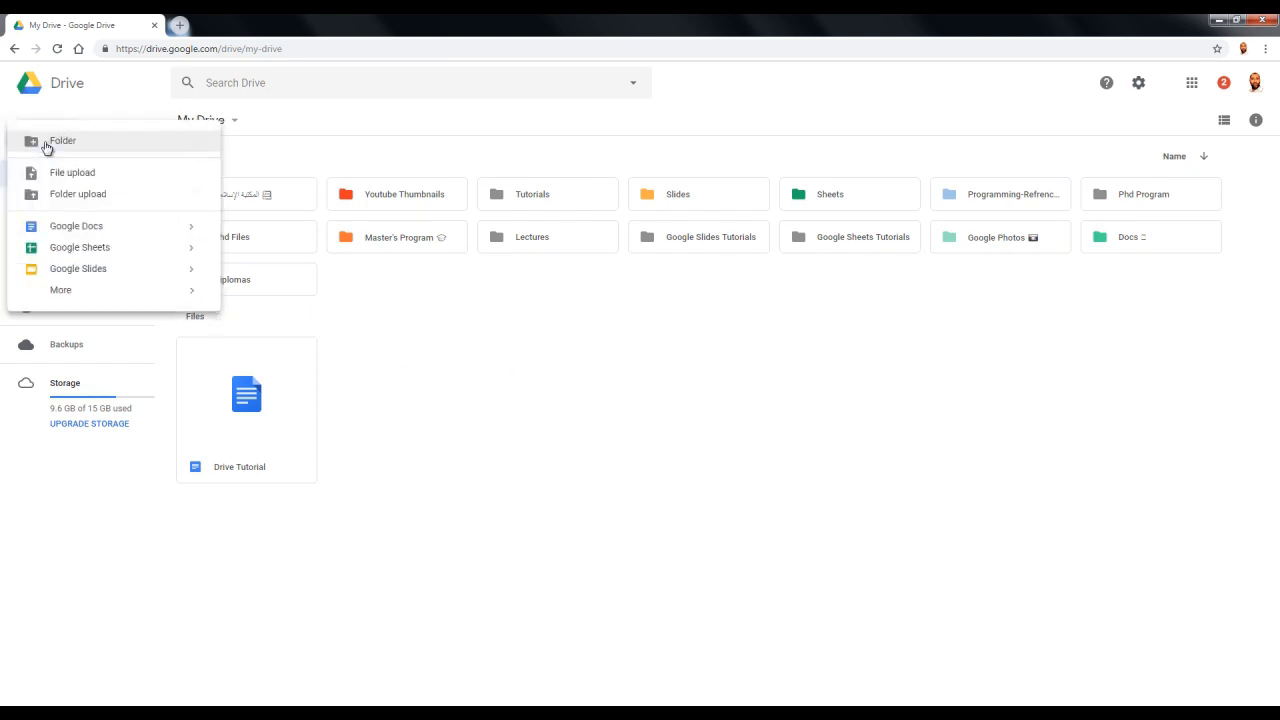
{"action": "left_click", "coordinate": [62, 270]}
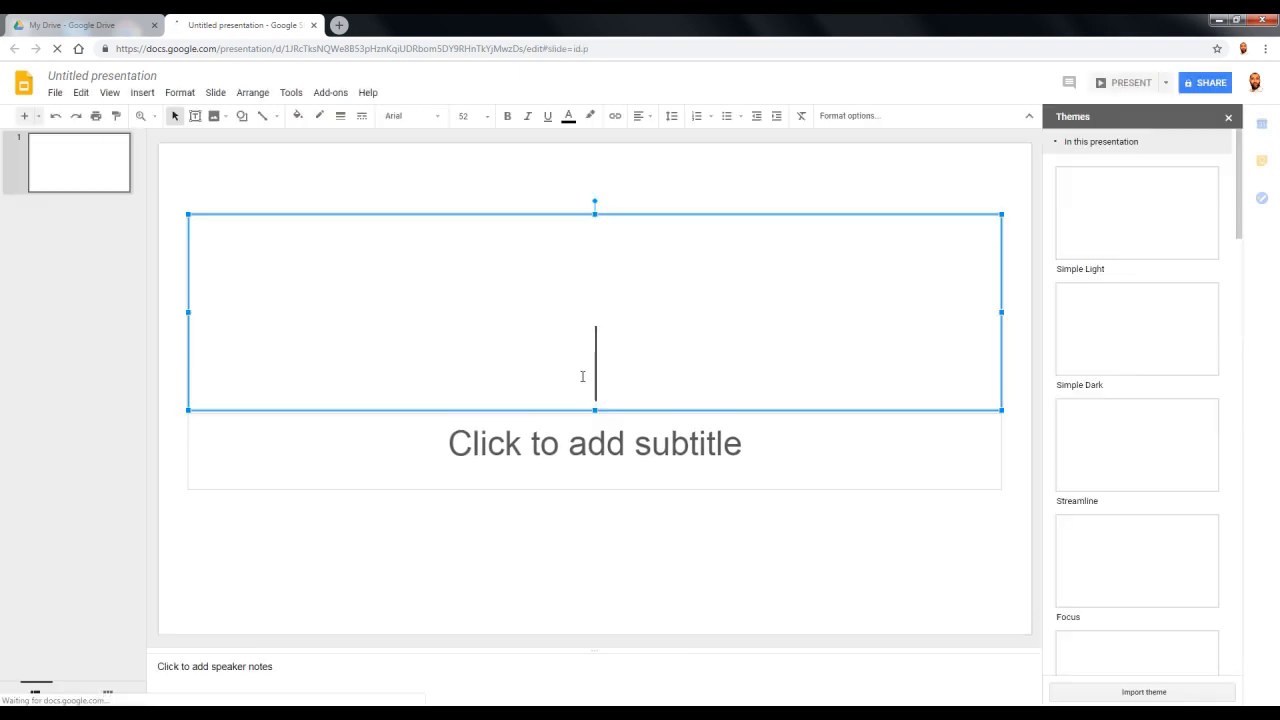
{"action": "type", "text": "Google Drive"}
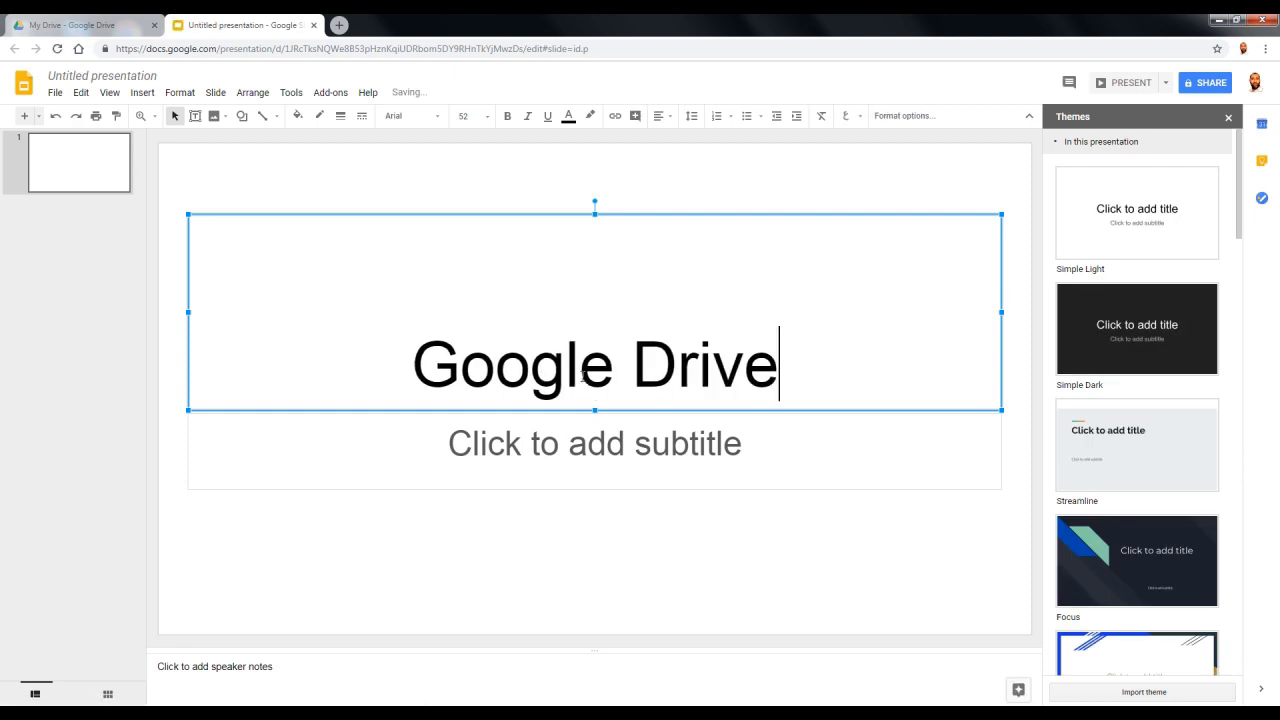
{"action": "left_click", "coordinate": [558, 200]}
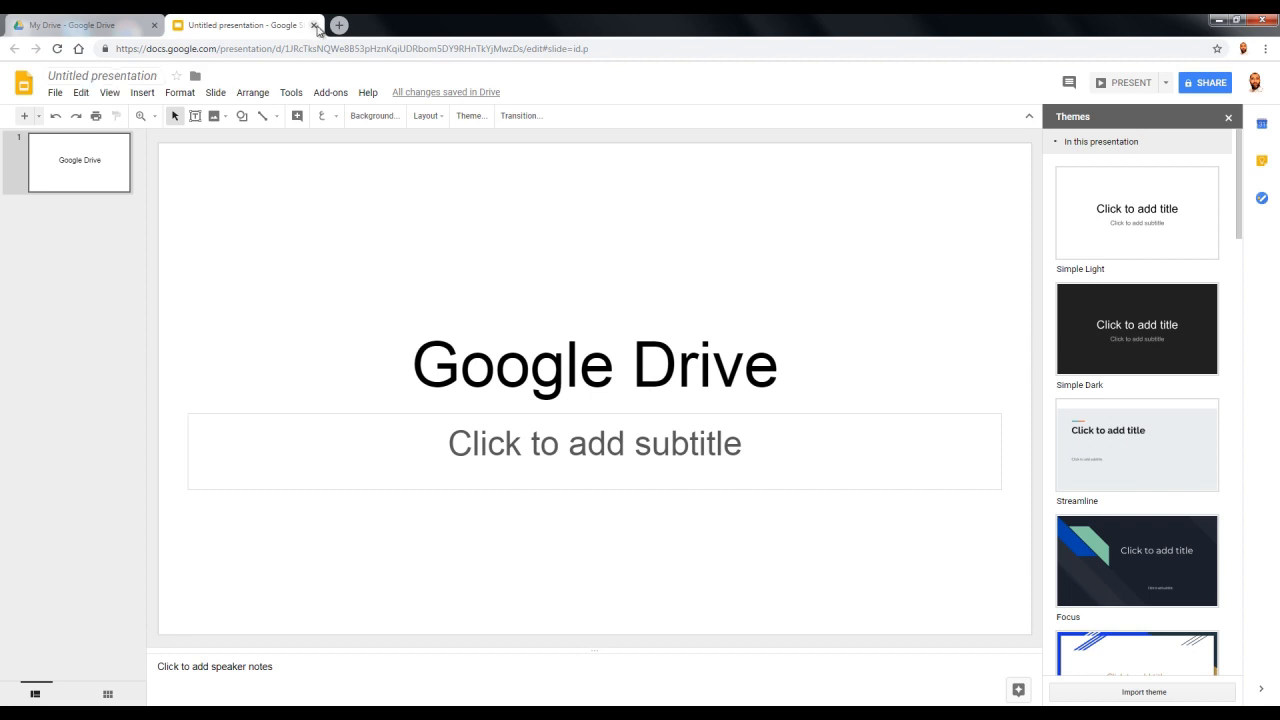
{"action": "left_click", "coordinate": [316, 27]}
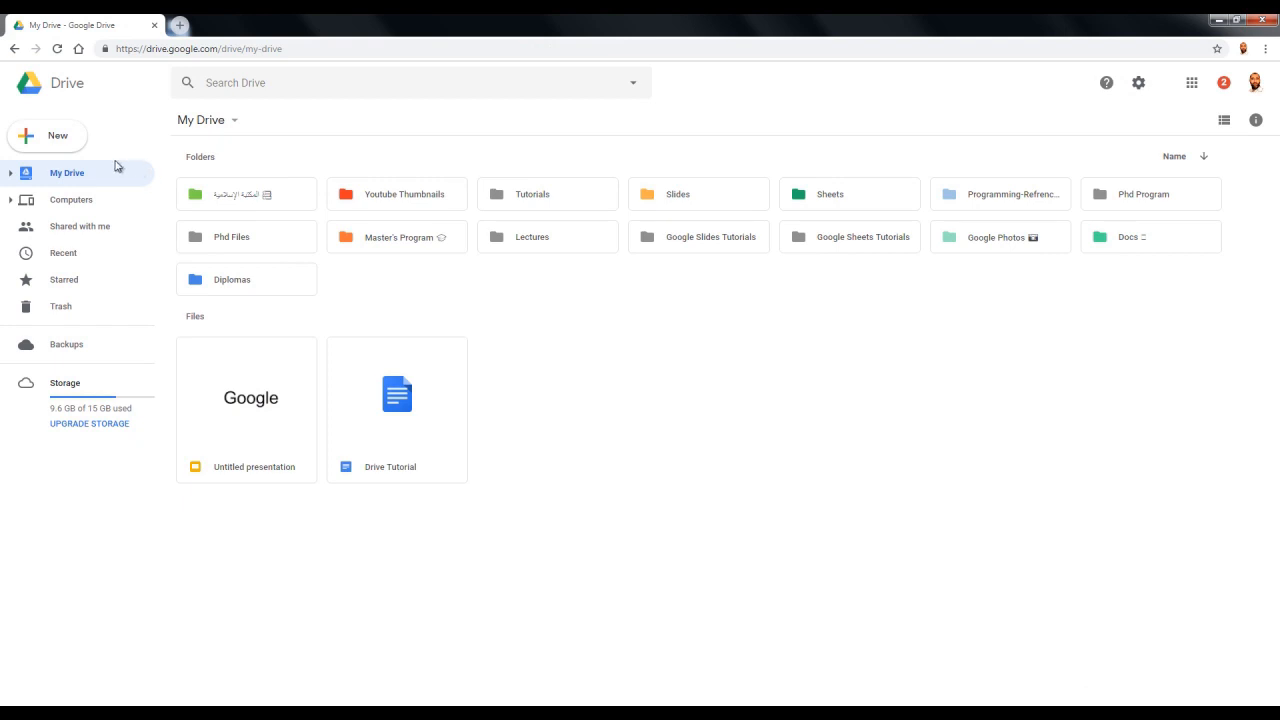
Create a Google Sheets spreadsheet and enter "Student Name:" in cell A1
{"action": "left_click", "coordinate": [49, 142]}
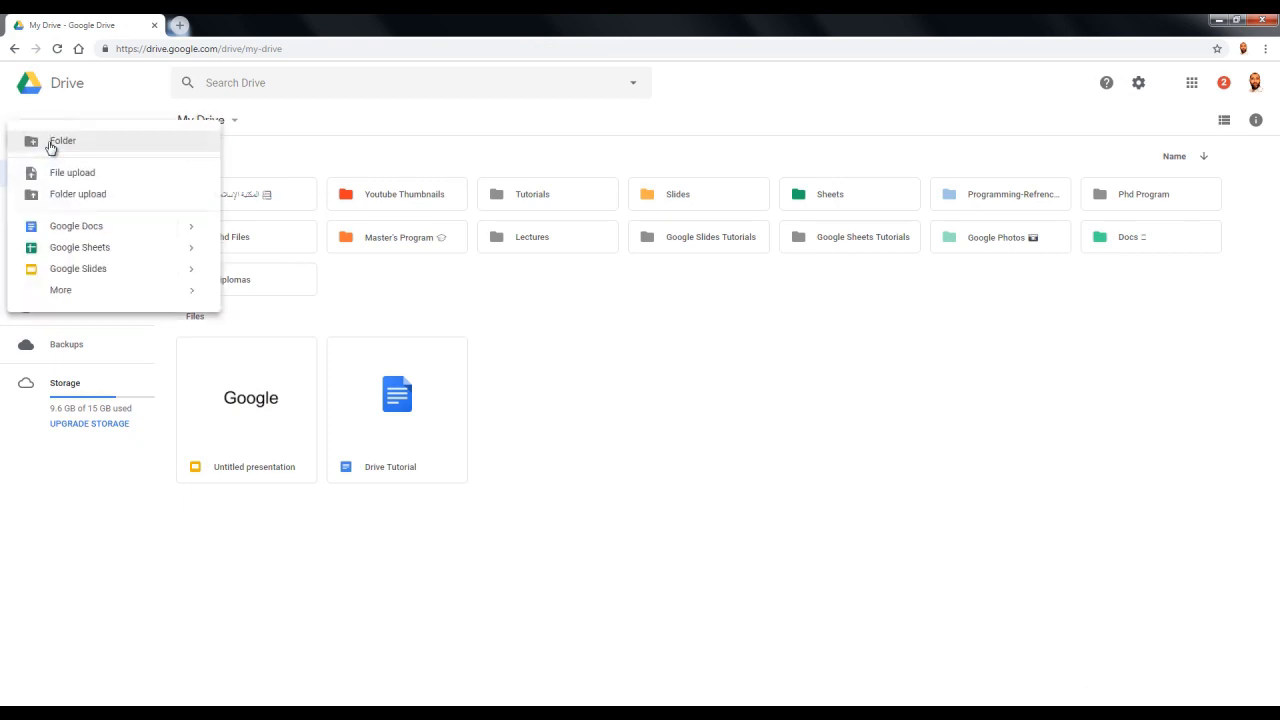
{"action": "left_click", "coordinate": [66, 248]}
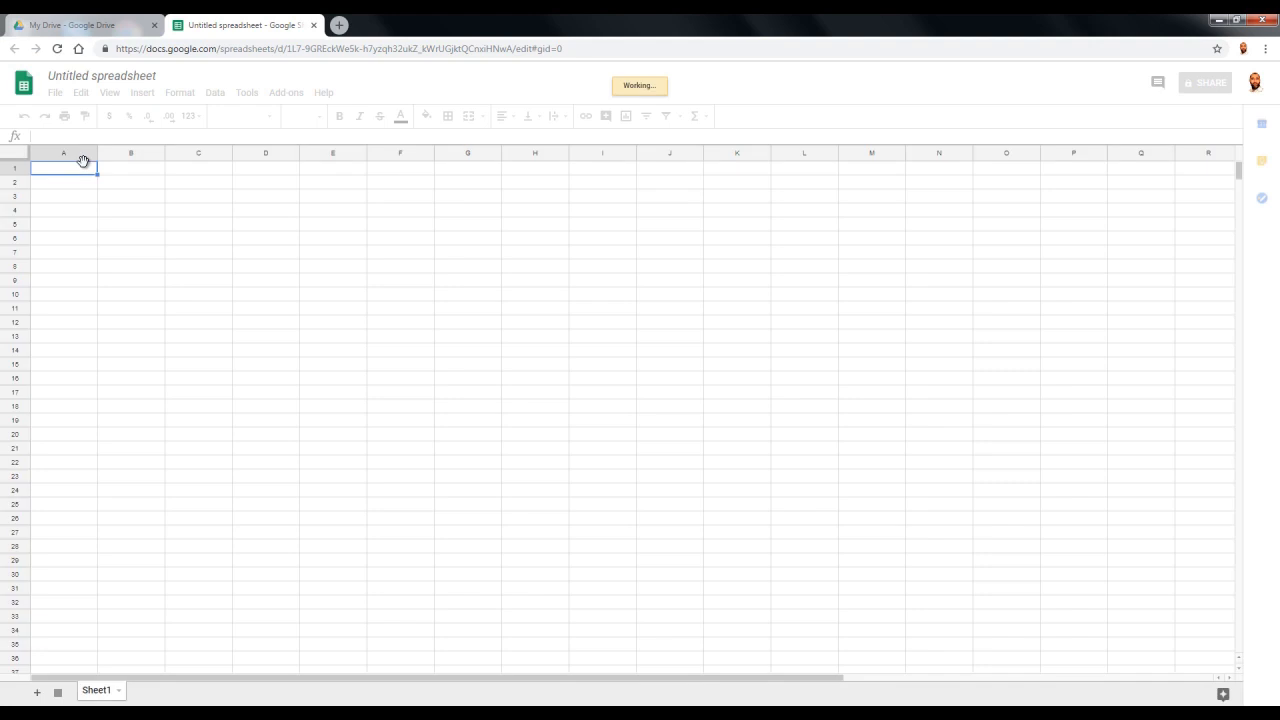
{"action": "type", "text": "Stude"}
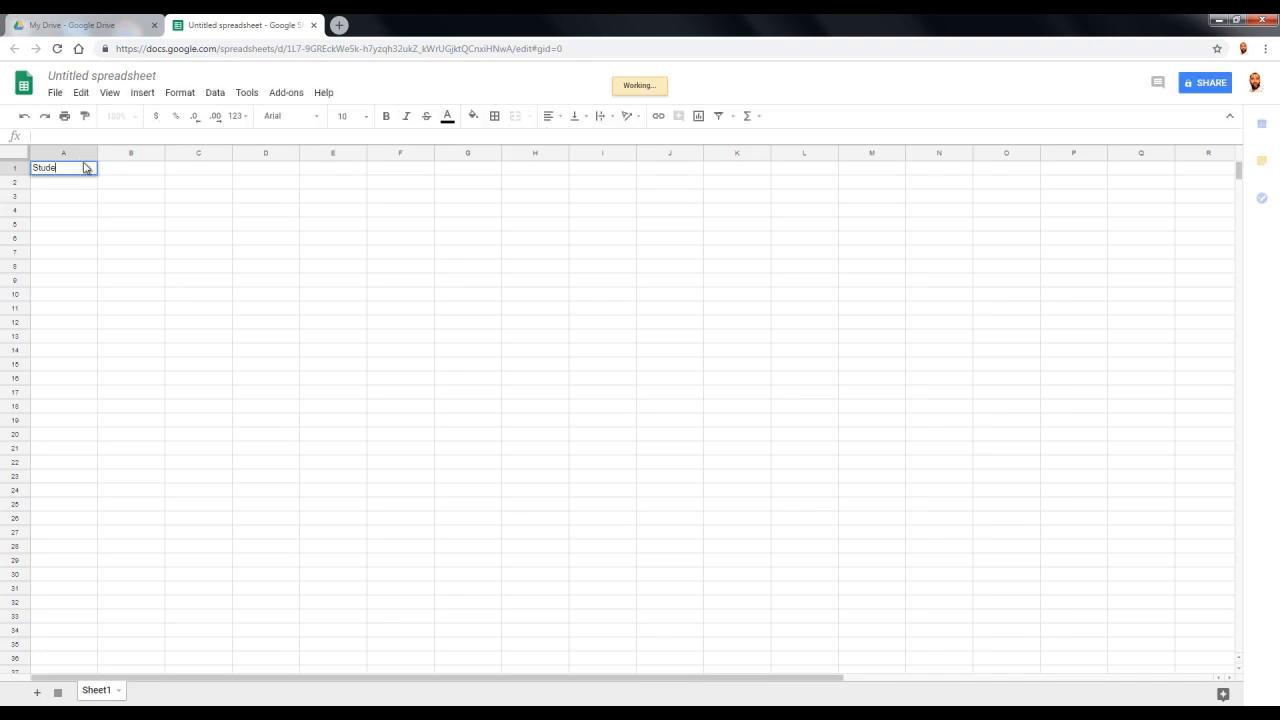
{"action": "type", "text": "ntr Name:"}
{"action": "left_click", "coordinate": [65, 170]}
{"action": "key", "text": "BackSpace"}
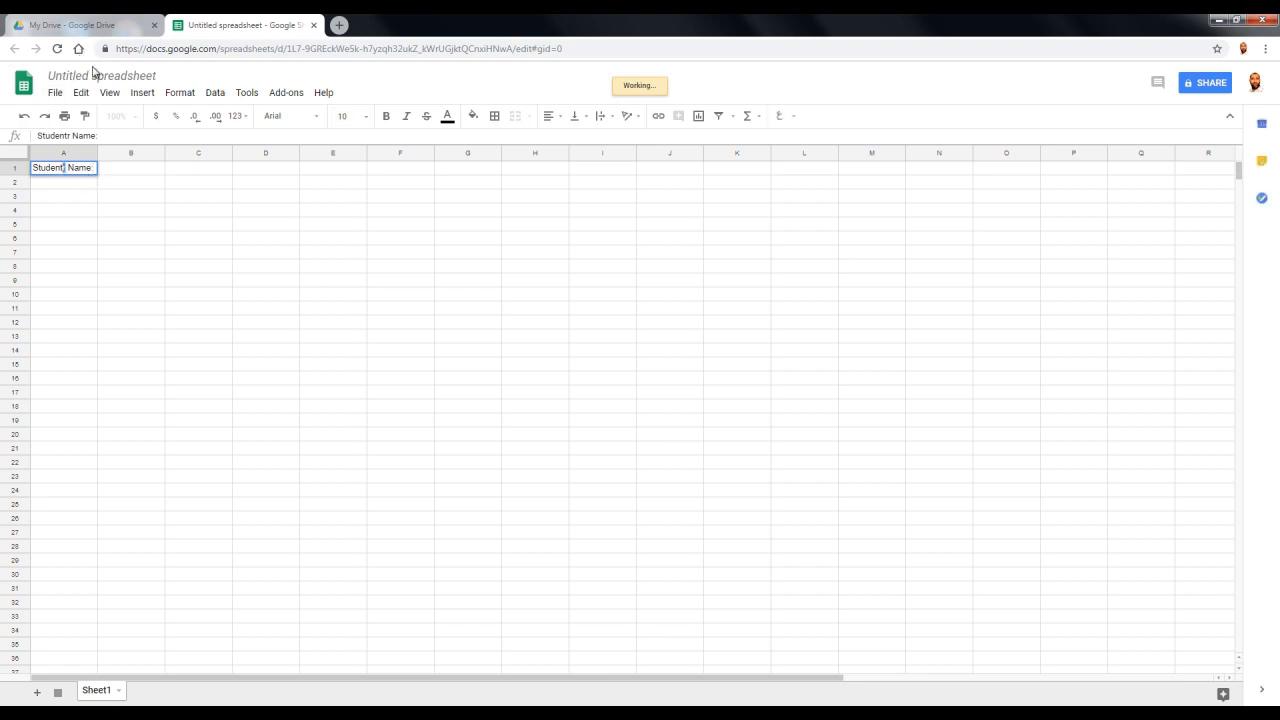
Rename the spreadsheet "Google Drive Tutorial", then close it and refresh the My Drive file list
{"action": "left_click", "coordinate": [95, 77]}
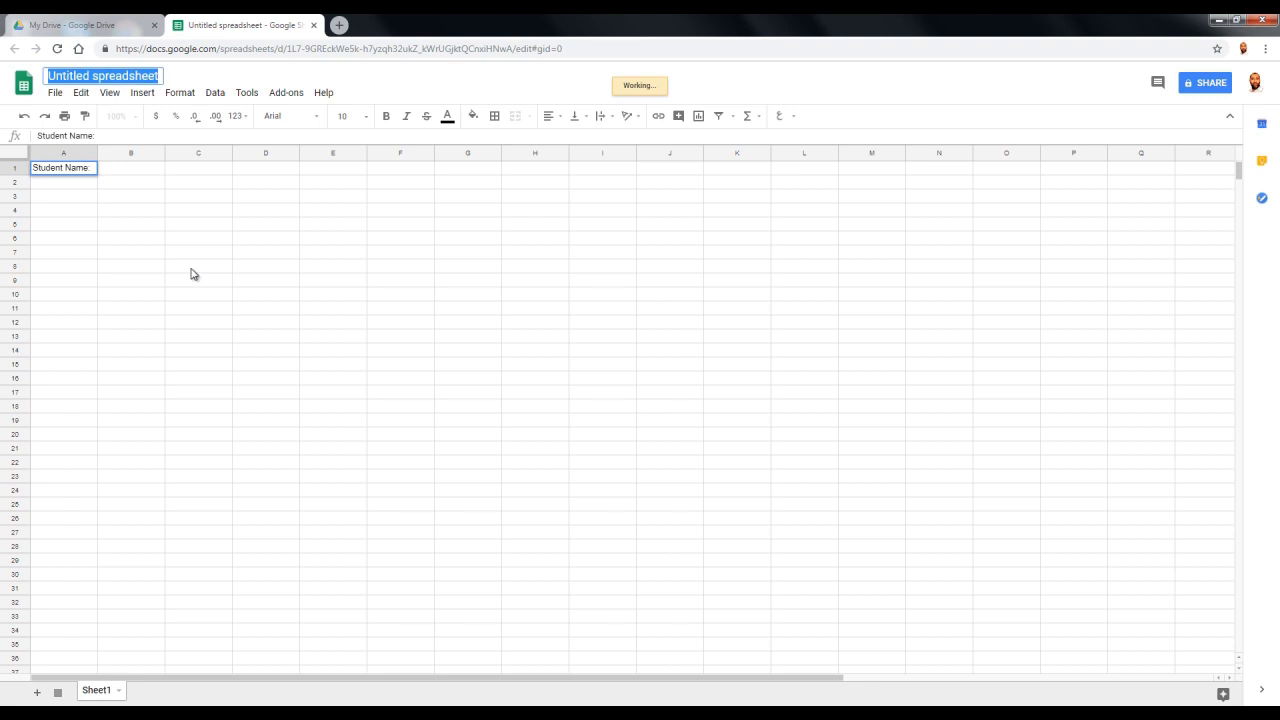
{"action": "type", "text": "Google "}
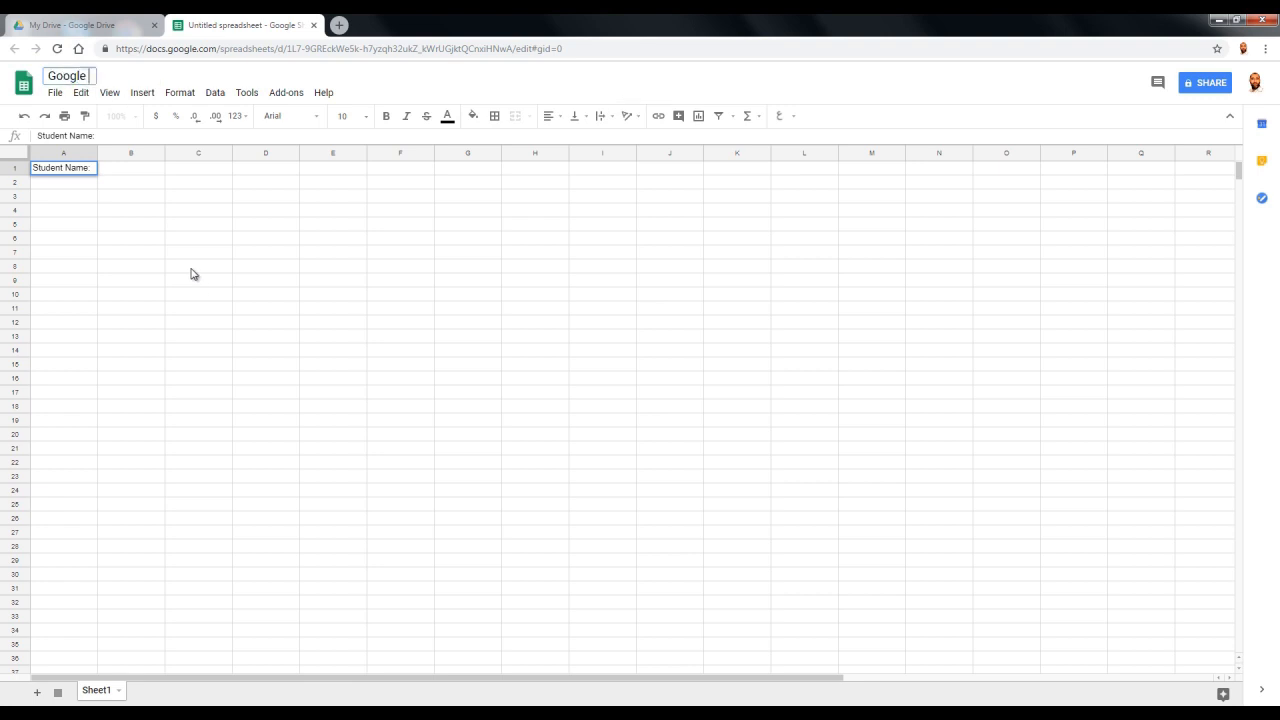
{"action": "type", "text": "Drive Tutorial"}
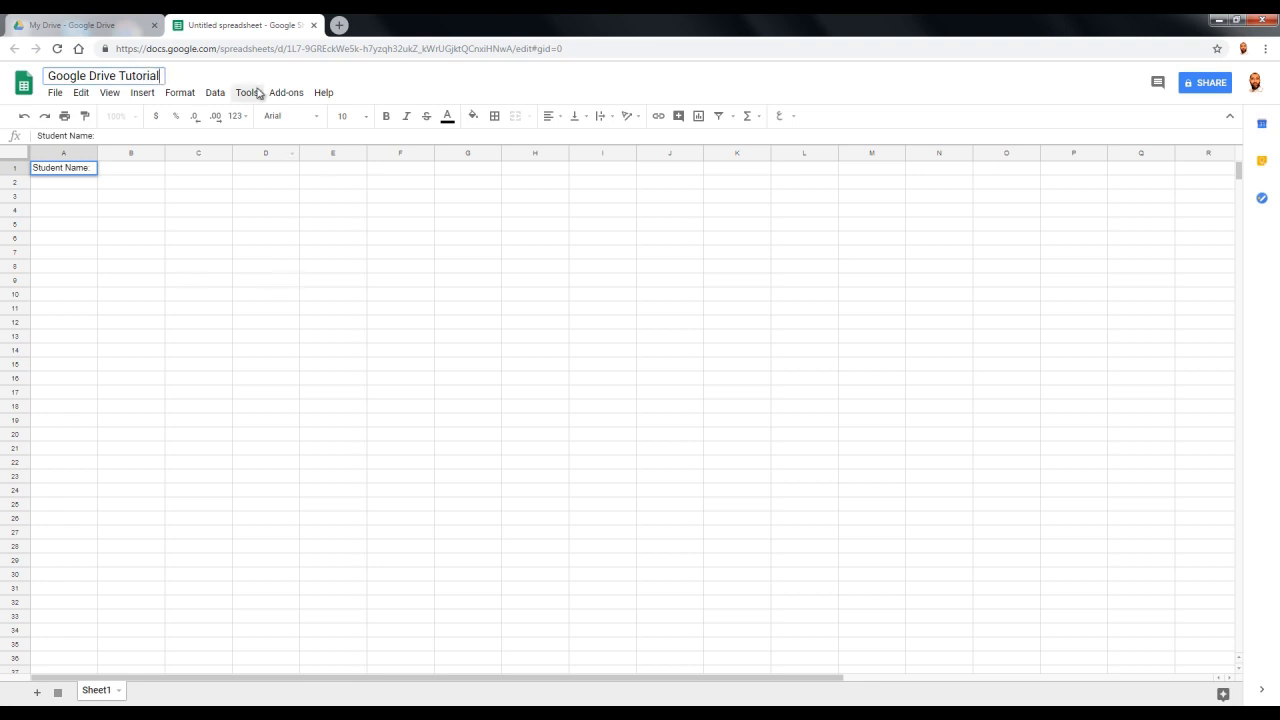
{"action": "left_click_drag", "start_coordinate": [271, 305], "coordinate": [268, 280]}
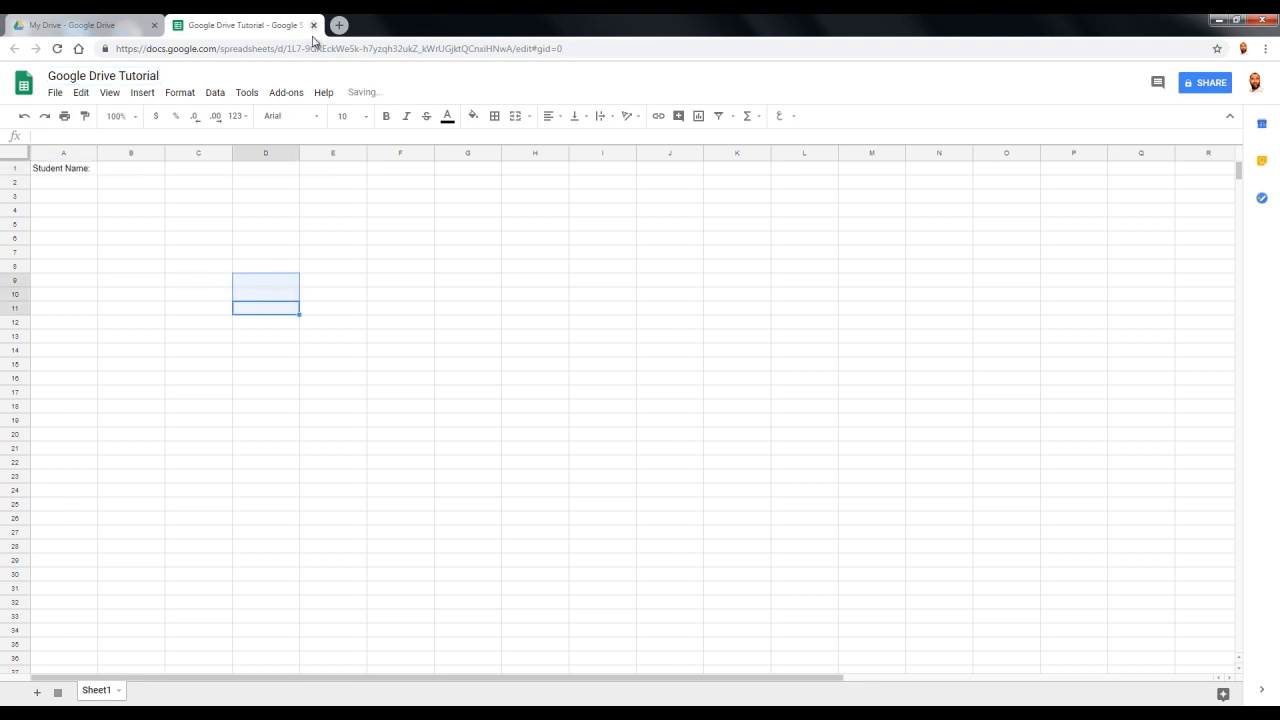
{"action": "left_click", "coordinate": [313, 25]}
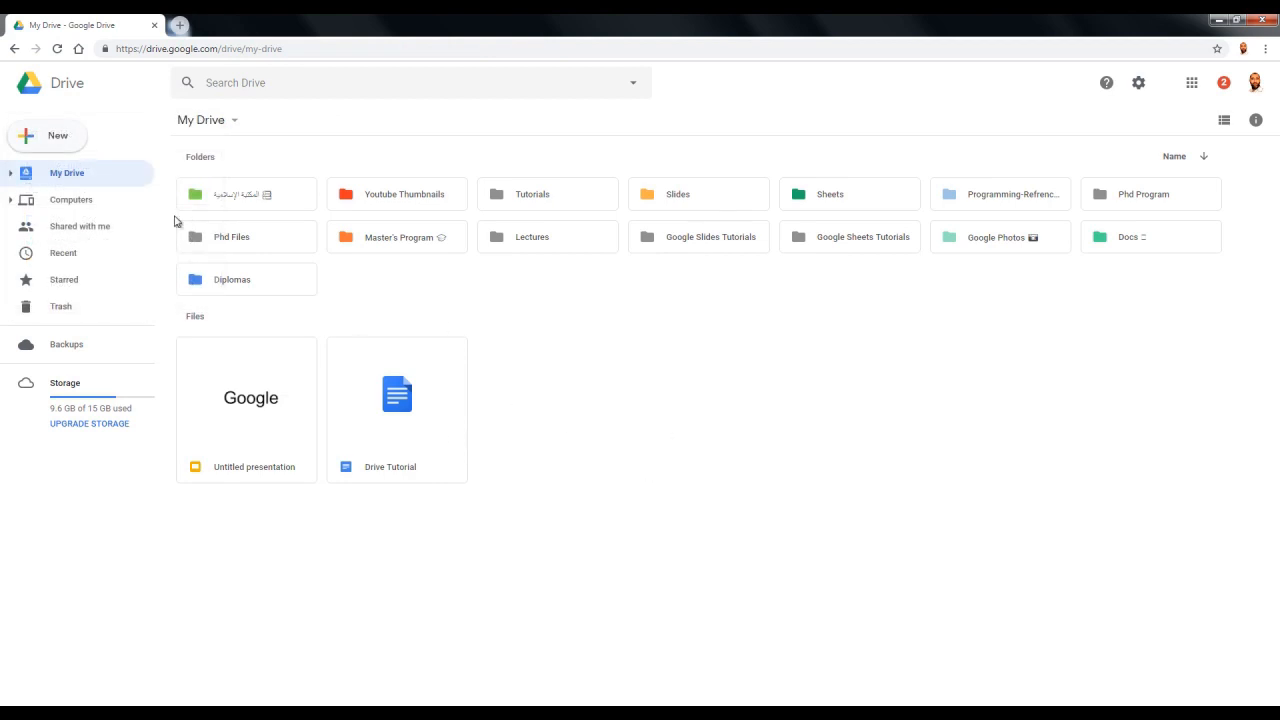
{"action": "left_click", "coordinate": [57, 48]}
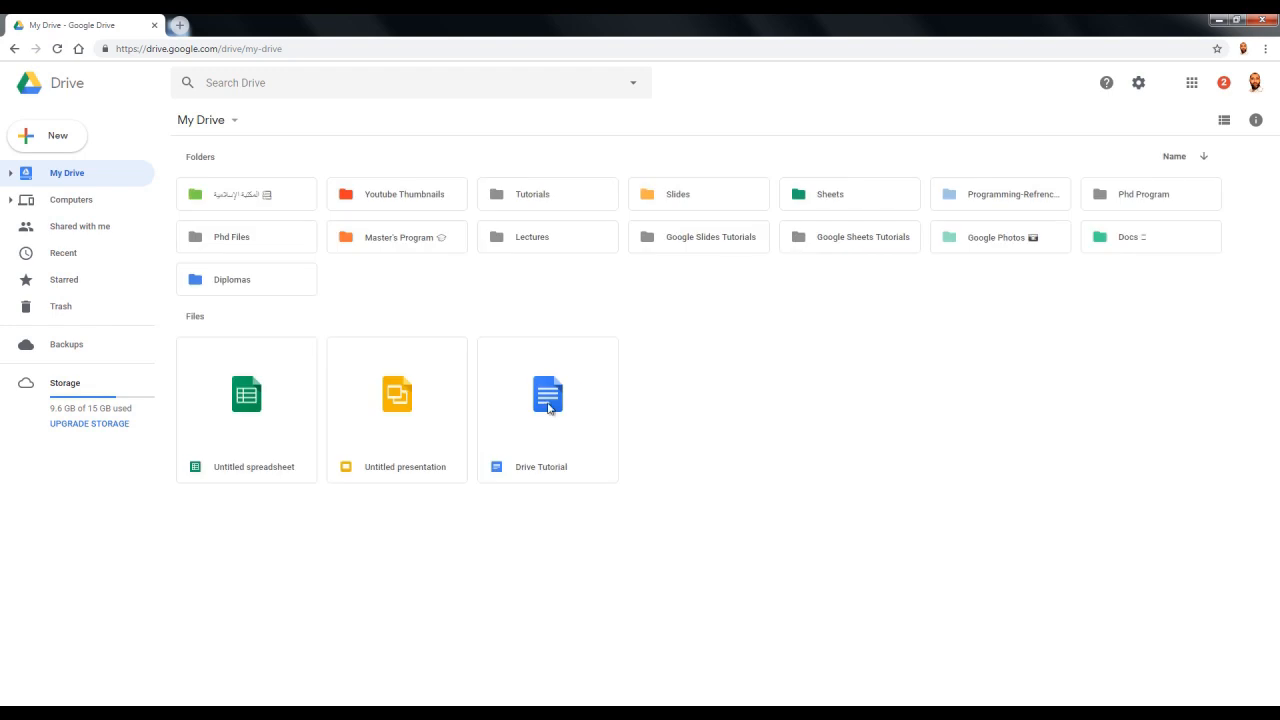
Examine the additional file types that can be created and the catalogue of apps that can be connected to Drive
{"action": "left_click", "coordinate": [36, 140]}
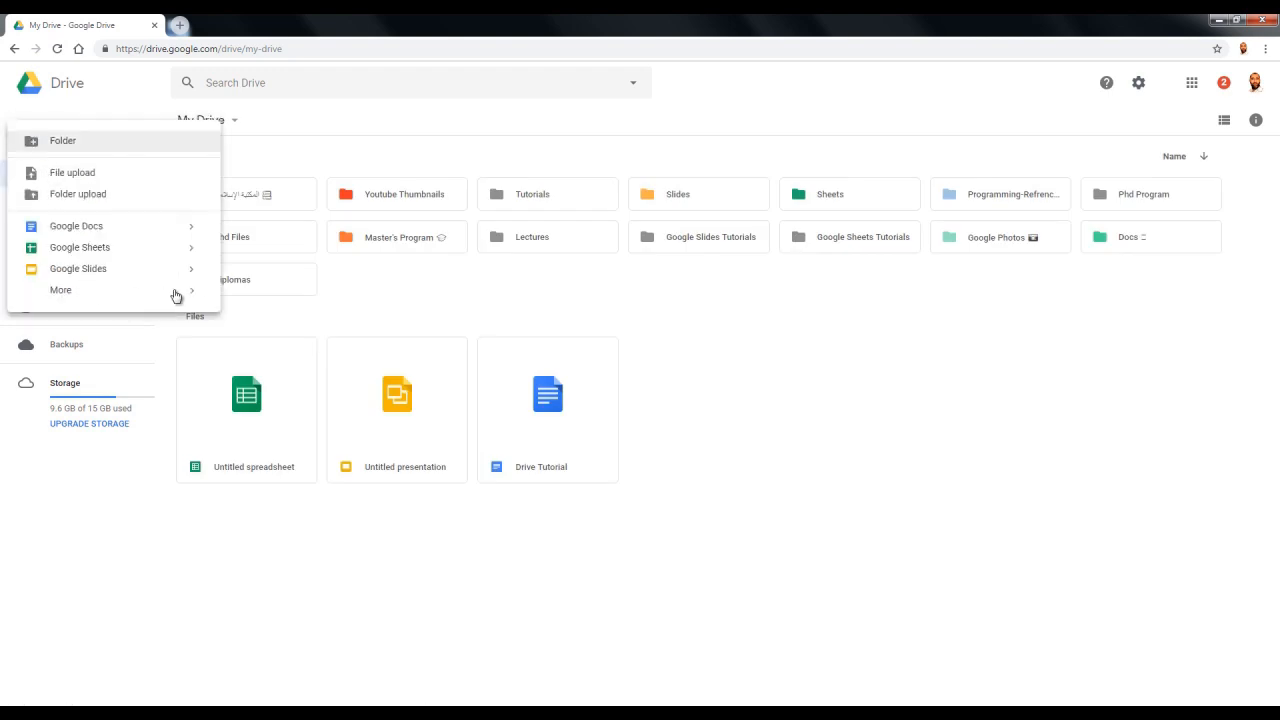
{"action": "mouse_move", "coordinate": [188, 299]}
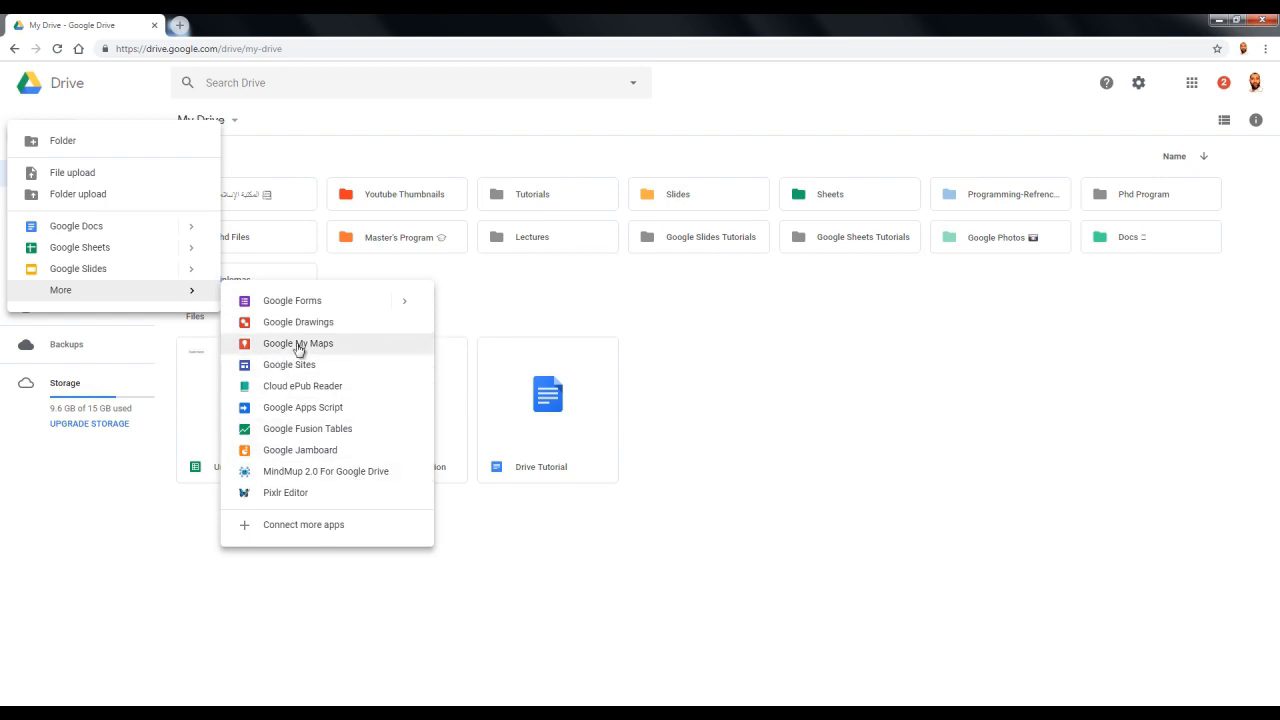
{"action": "left_click", "coordinate": [314, 532]}
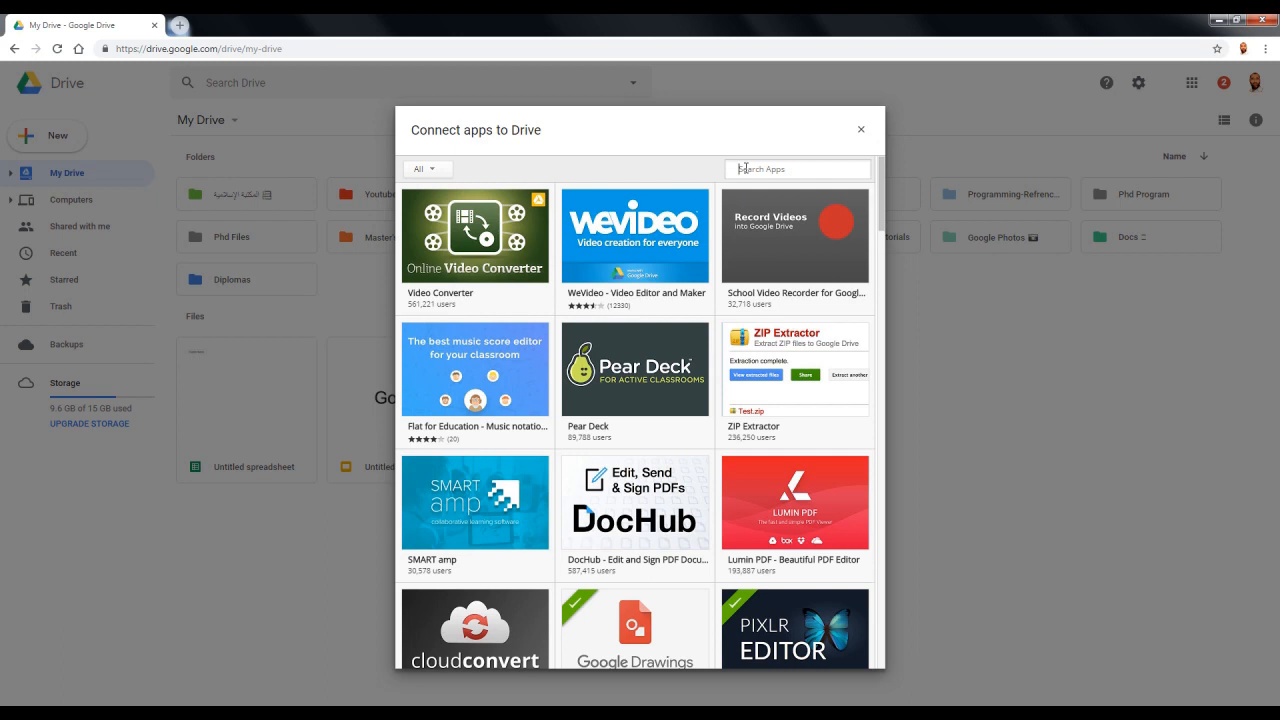
{"action": "left_click", "coordinate": [861, 131]}
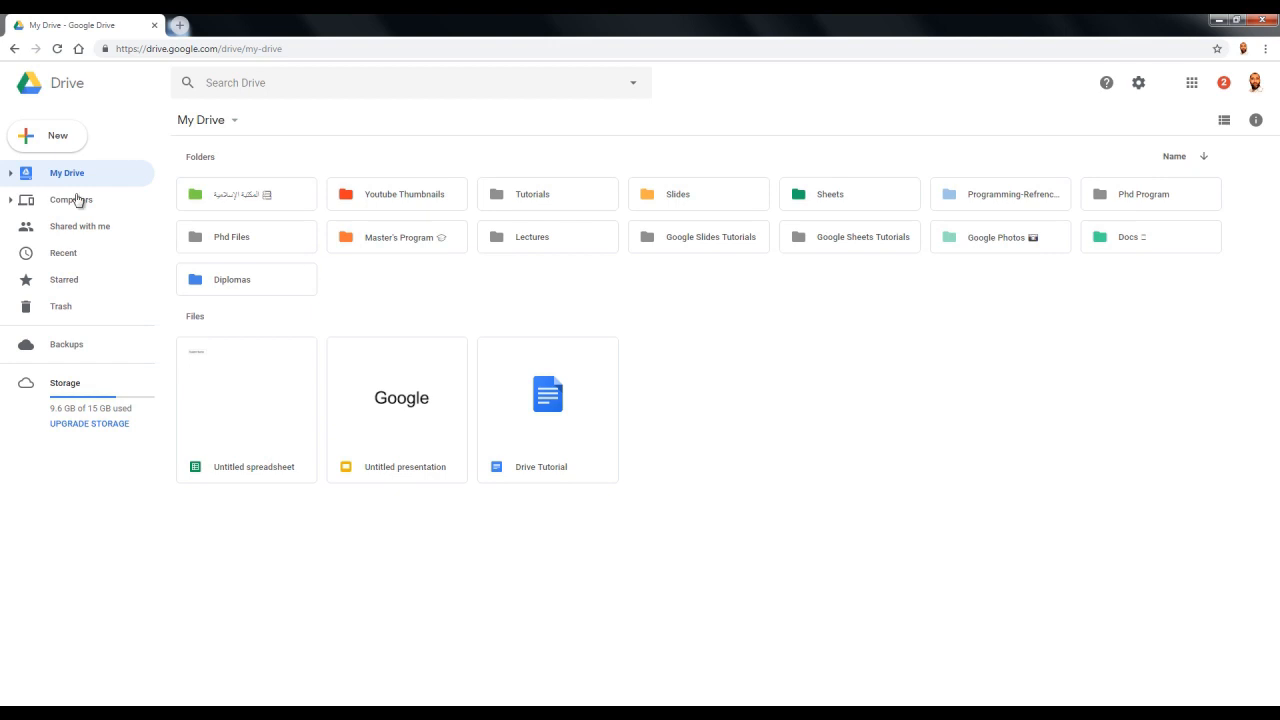
Create a folder named "Drive Tutorial" in My Drive
{"action": "left_click", "coordinate": [38, 145]}
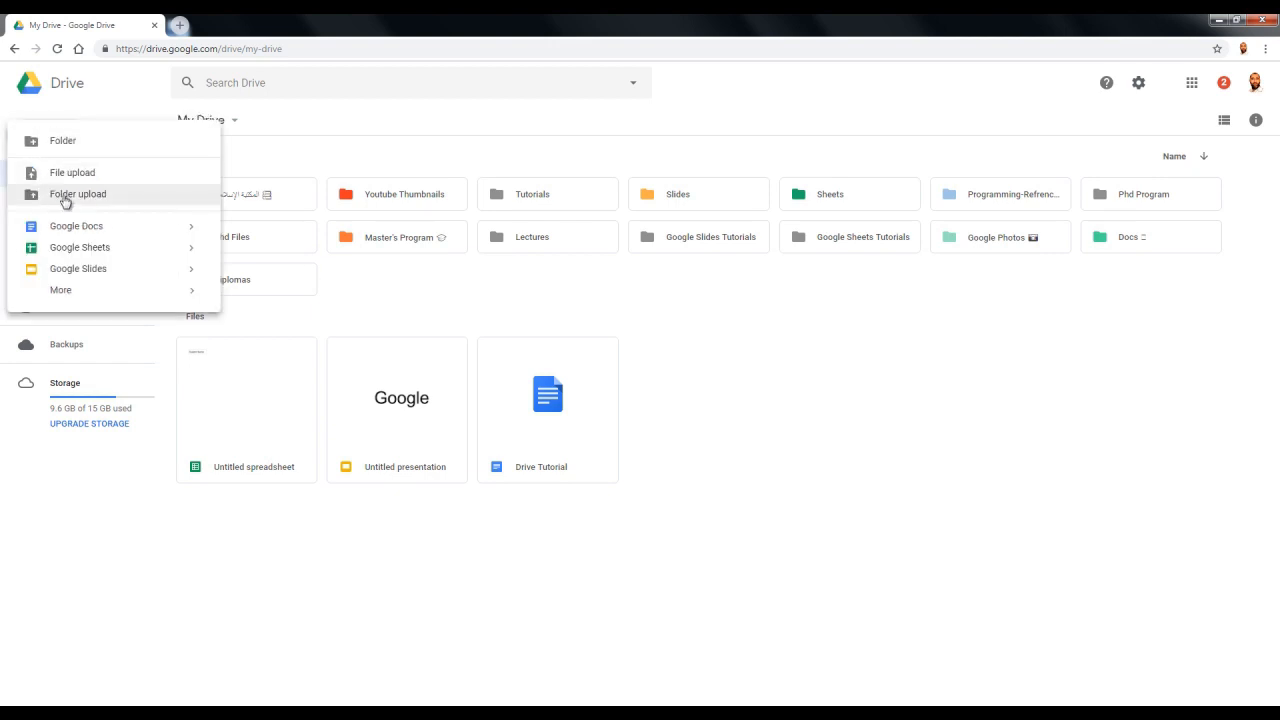
{"action": "left_click", "coordinate": [72, 144]}
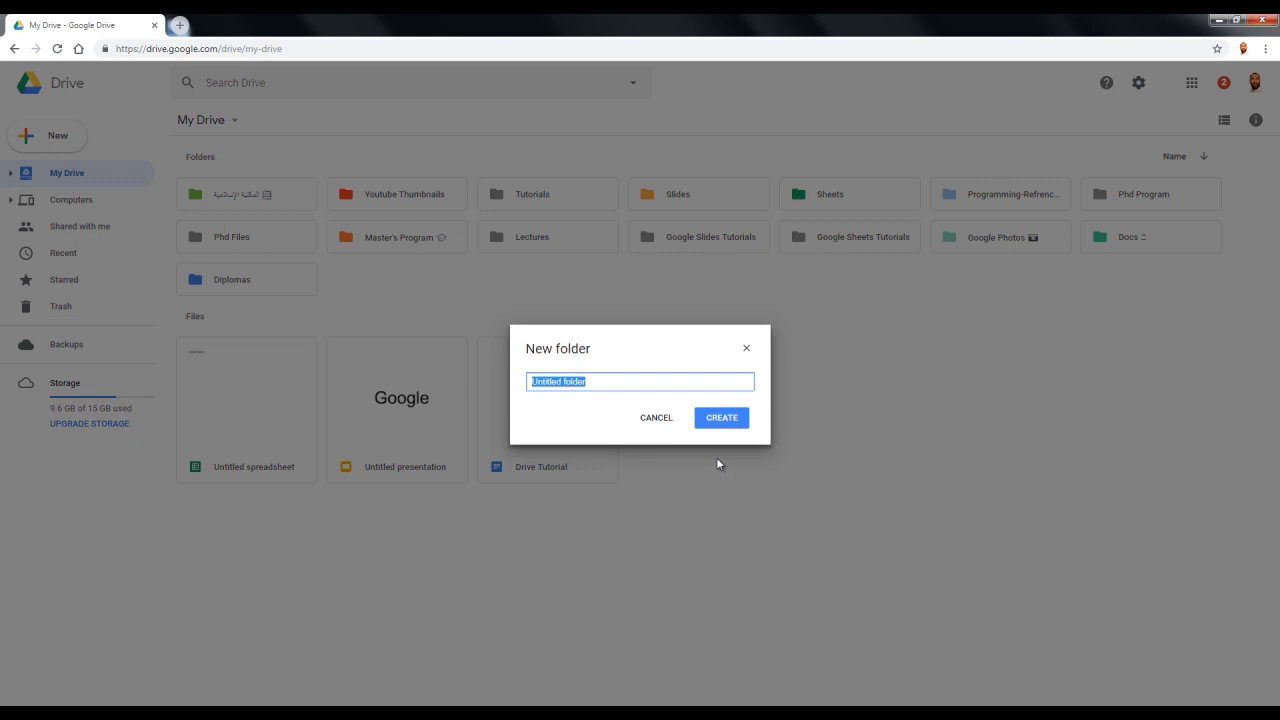
{"action": "type", "text": "Tuto"}
{"action": "type", "text": "ria"}
{"action": "type", "text": "Drive"}
{"action": "left_click", "coordinate": [738, 418]}
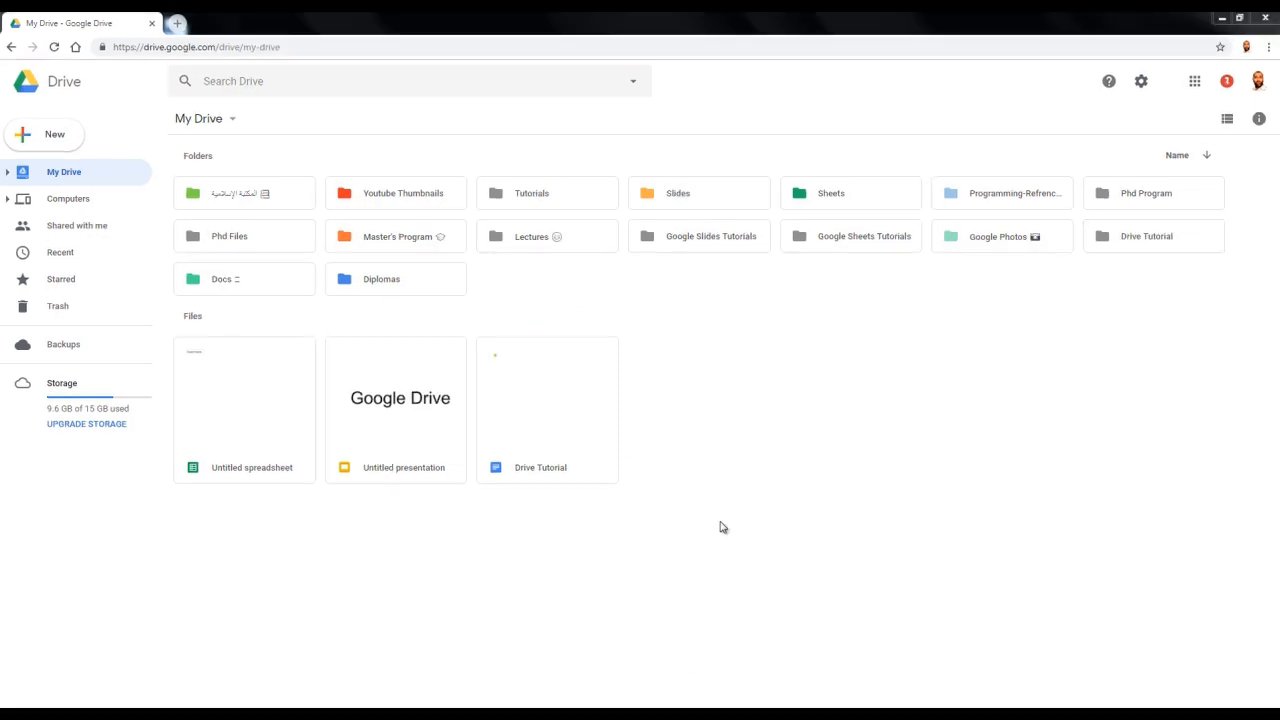
Create another folder in My Drive named "Google Drive Tutorial"
{"action": "right_click", "coordinate": [723, 527]}
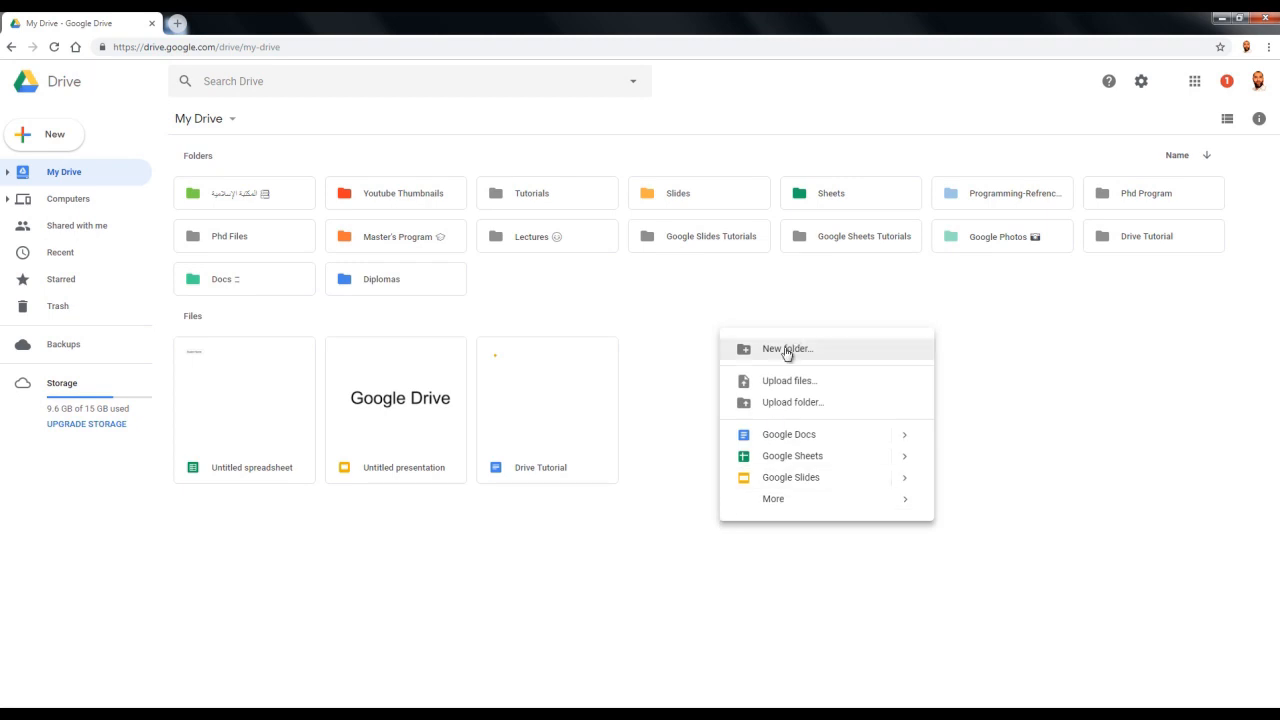
{"action": "left_click", "coordinate": [689, 526]}
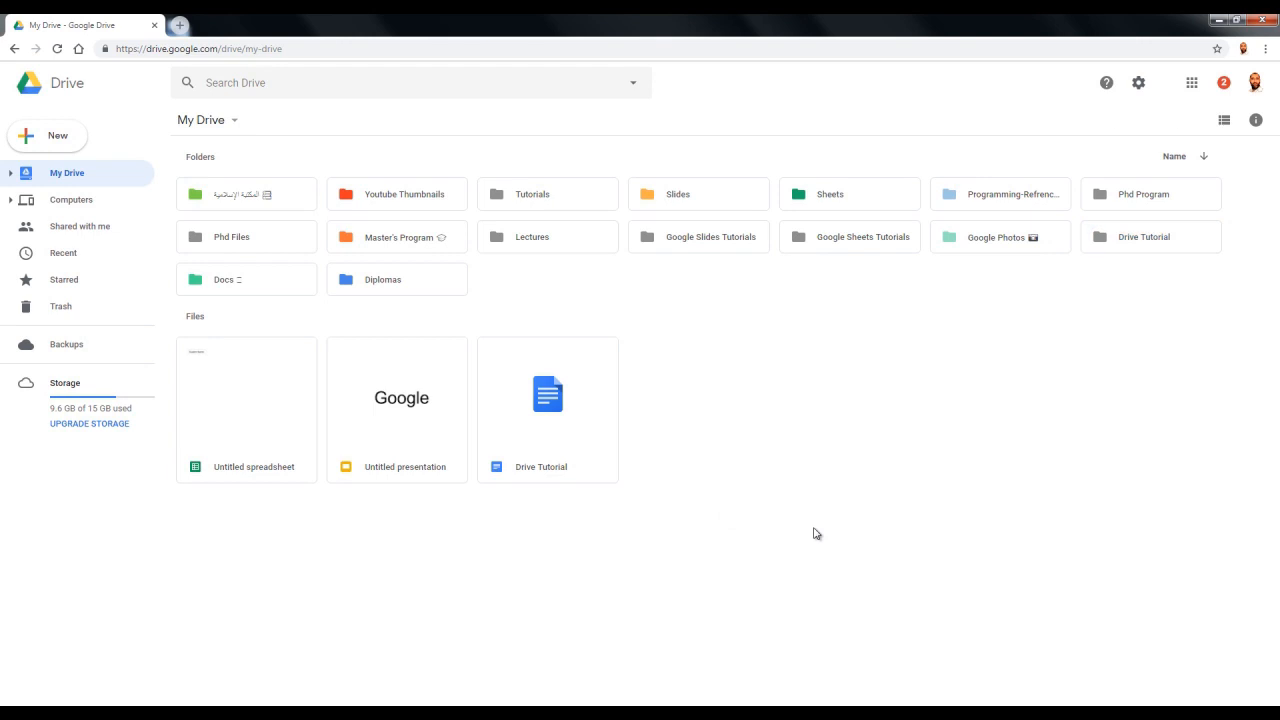
{"action": "key", "text": "shift+f"}
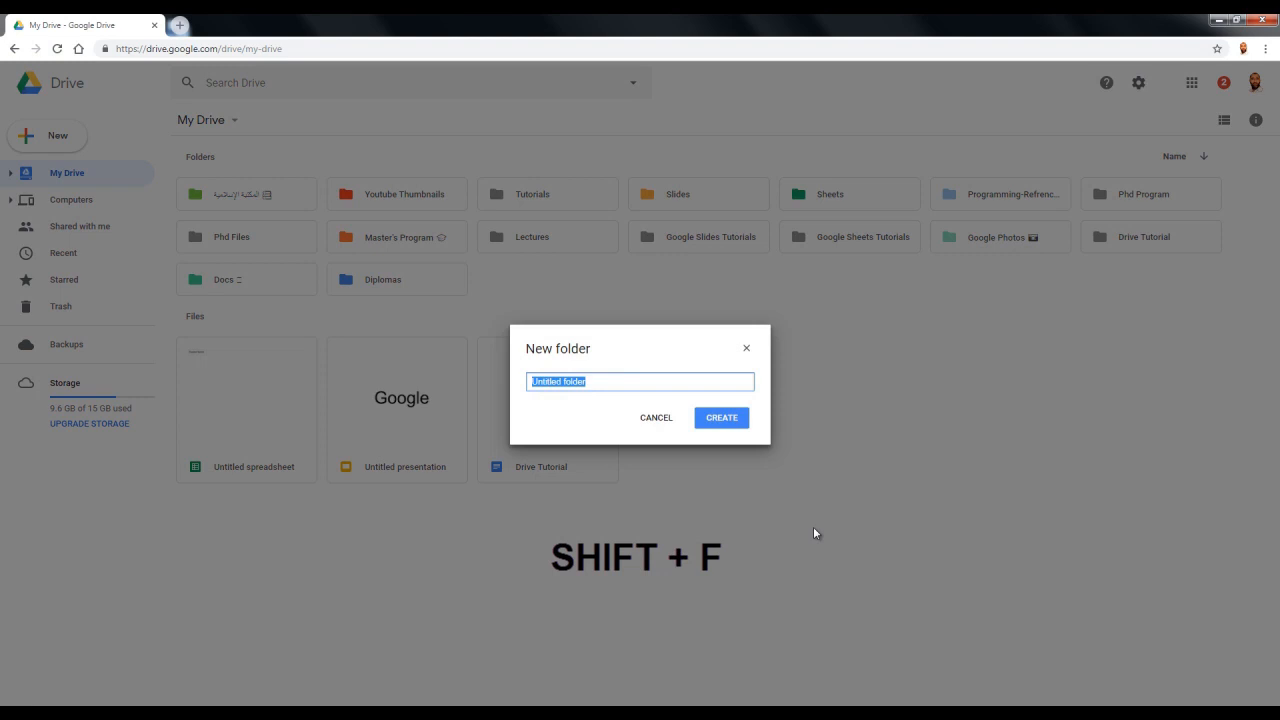
{"action": "type", "text": "Google Drive Tutorial"}
{"action": "left_click", "coordinate": [716, 428]}
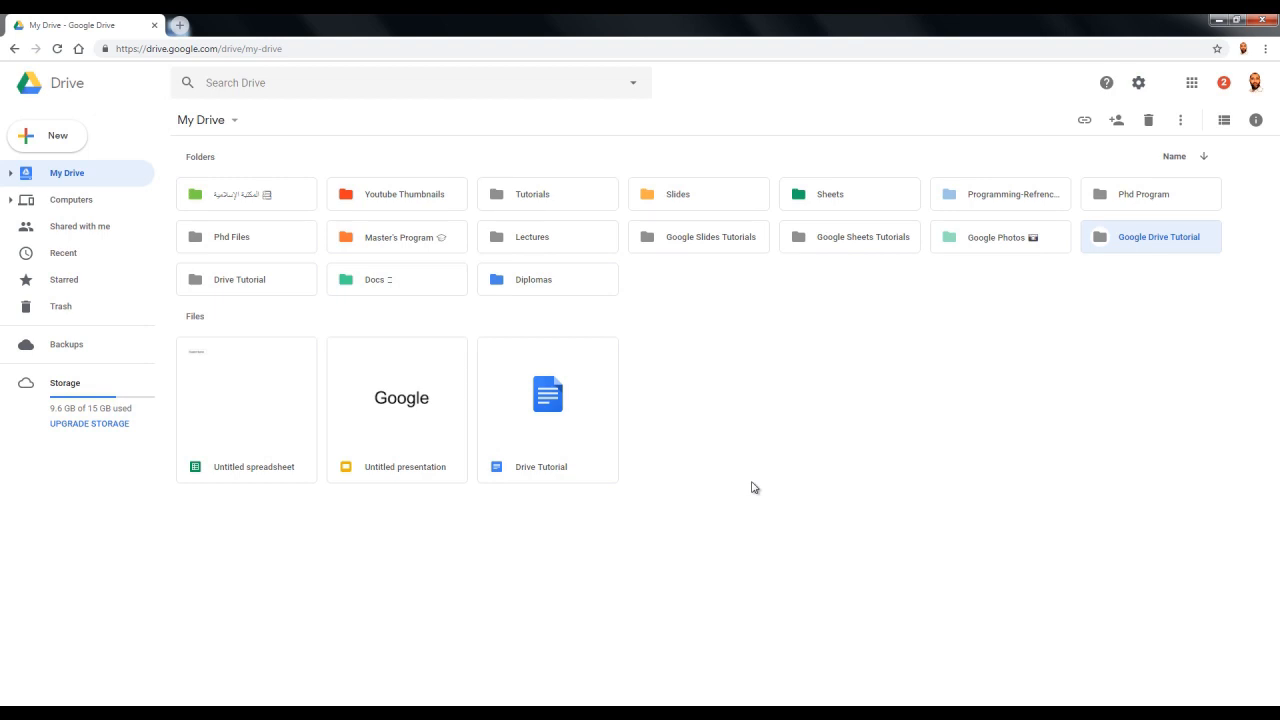
Create a blank Google Docs document from My Drive, then close it
{"action": "key", "text": "shift+t"}
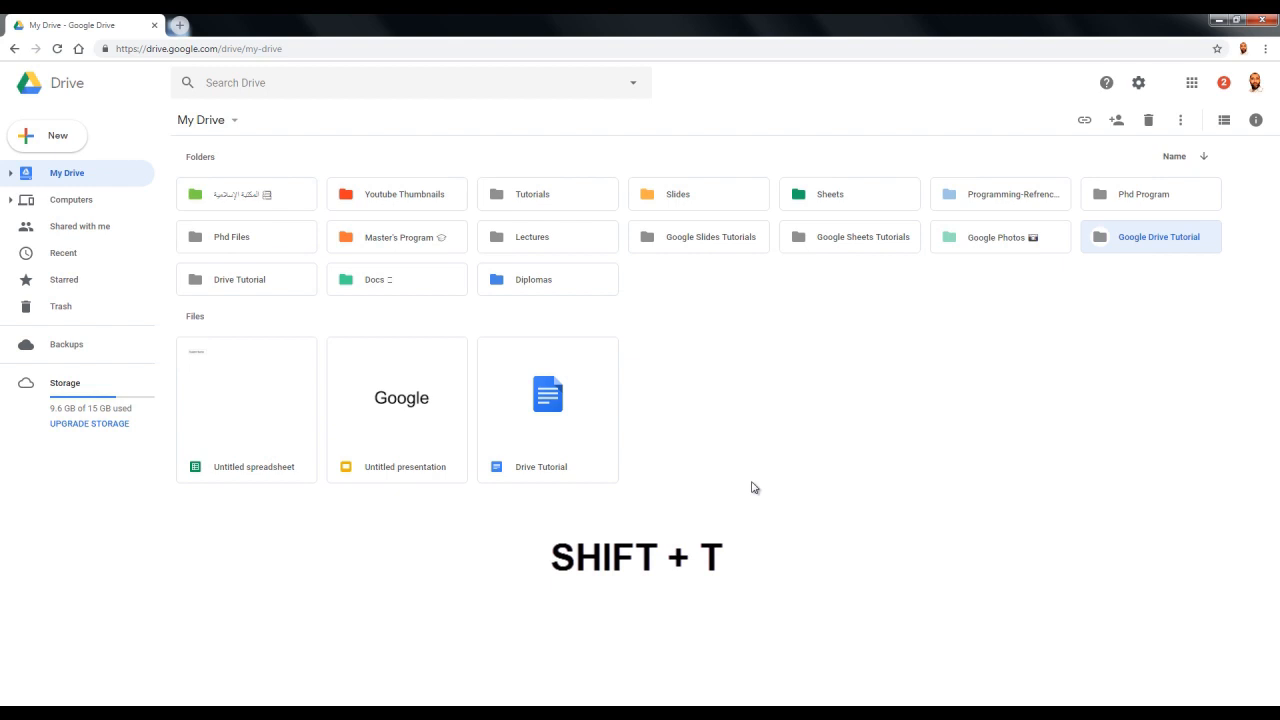
{"action": "key", "text": "shift+t"}
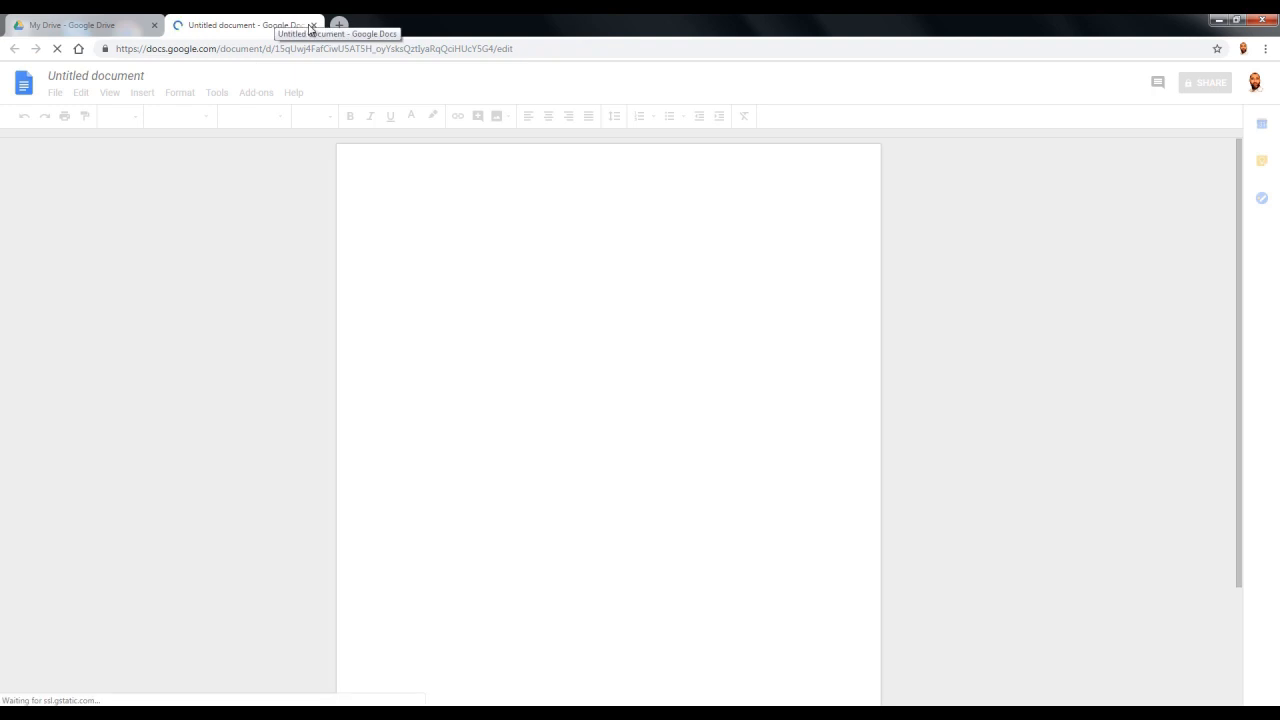
{"action": "left_click", "coordinate": [311, 28]}
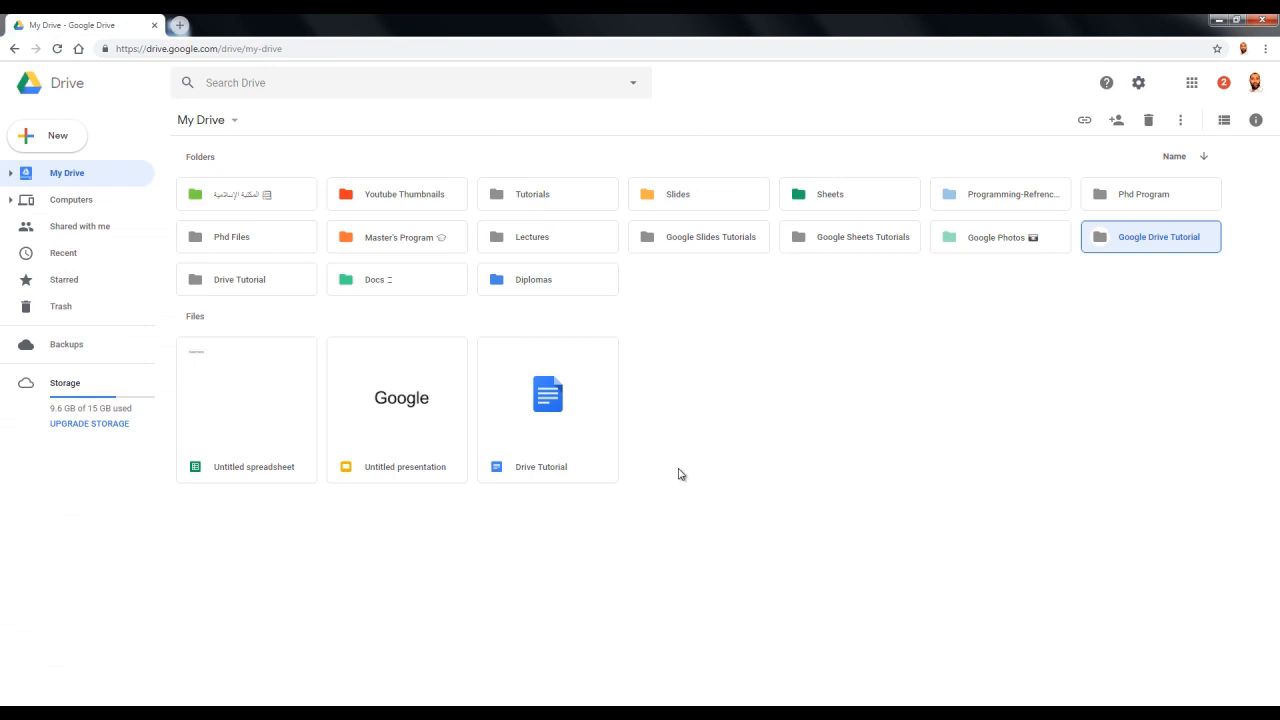
Create a blank Google Slides presentation and a blank Google Sheets spreadsheet, closing each one to return to My Drive
{"action": "key", "text": "shift+p"}
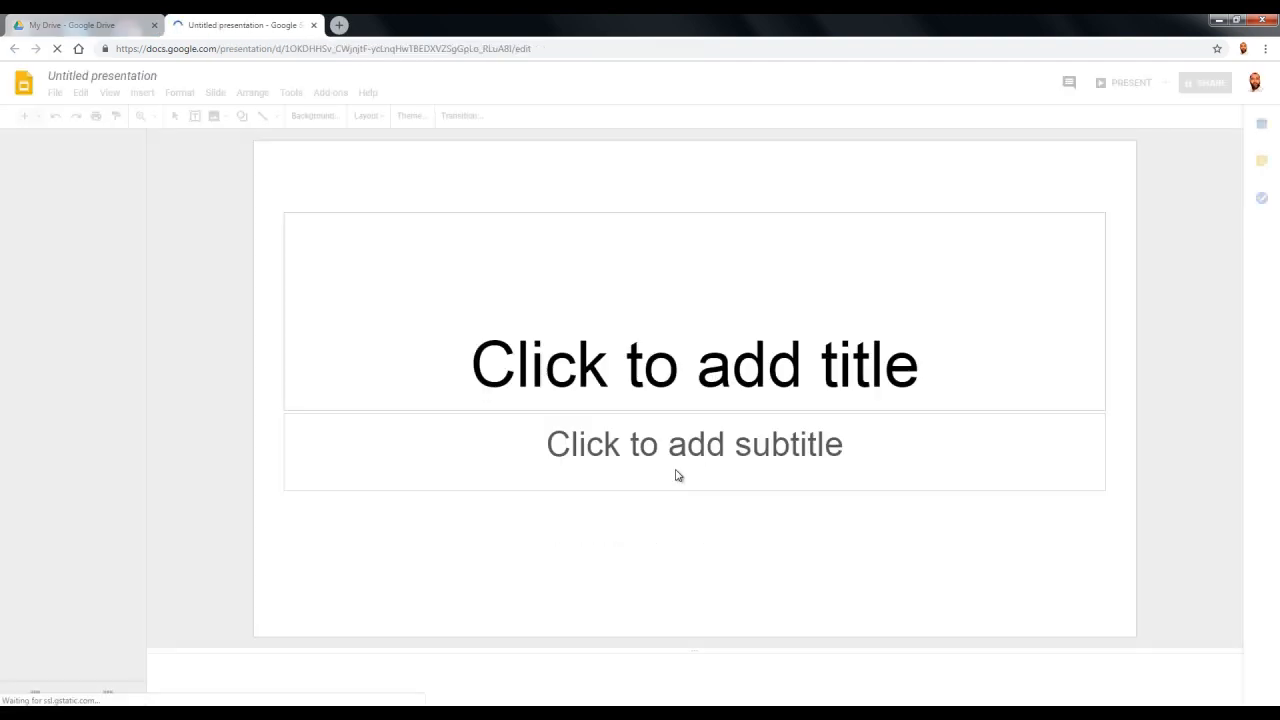
{"action": "left_click", "coordinate": [313, 25]}
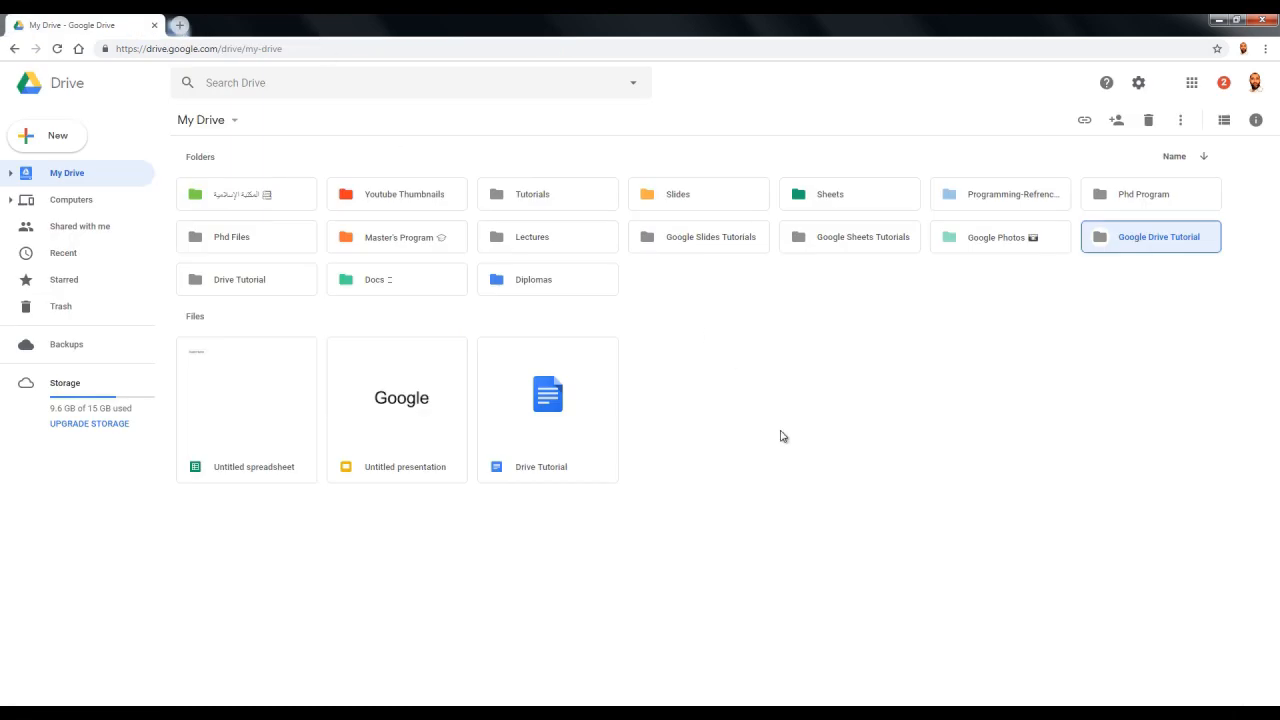
{"action": "key", "text": "shift+s"}
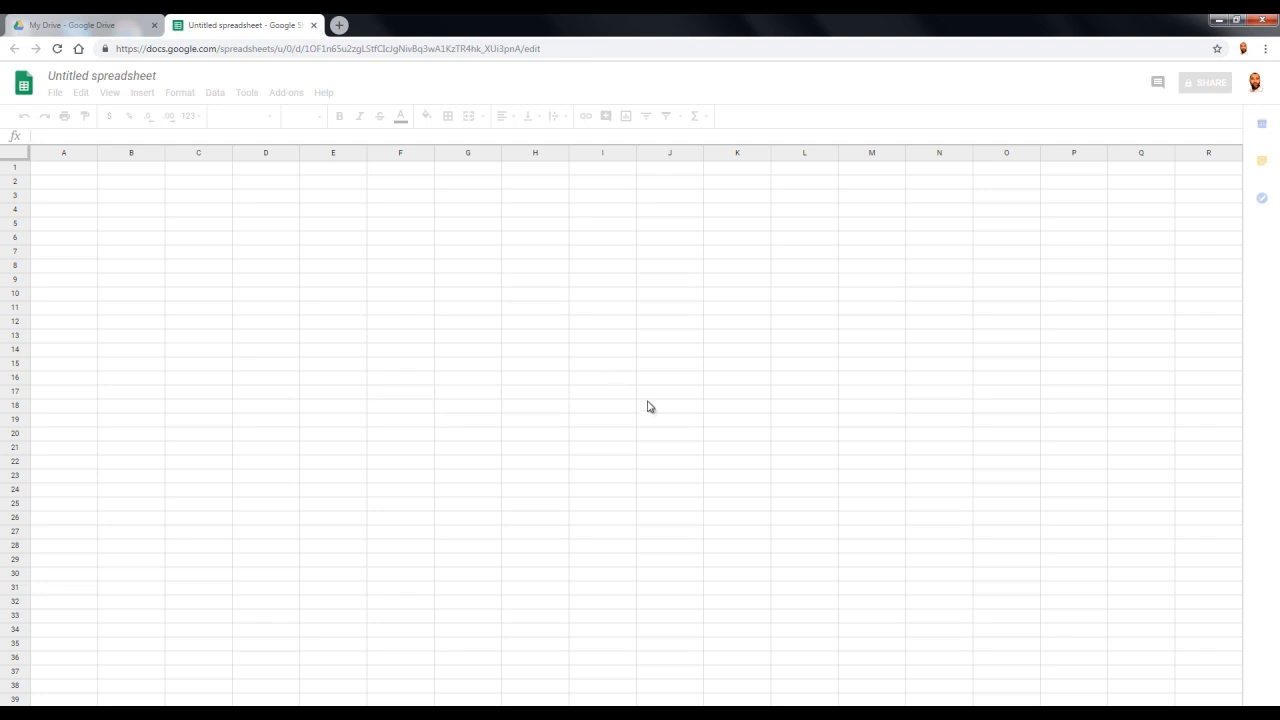
{"action": "key", "text": "ctrl+w"}
{"action": "left_click", "coordinate": [676, 421]}
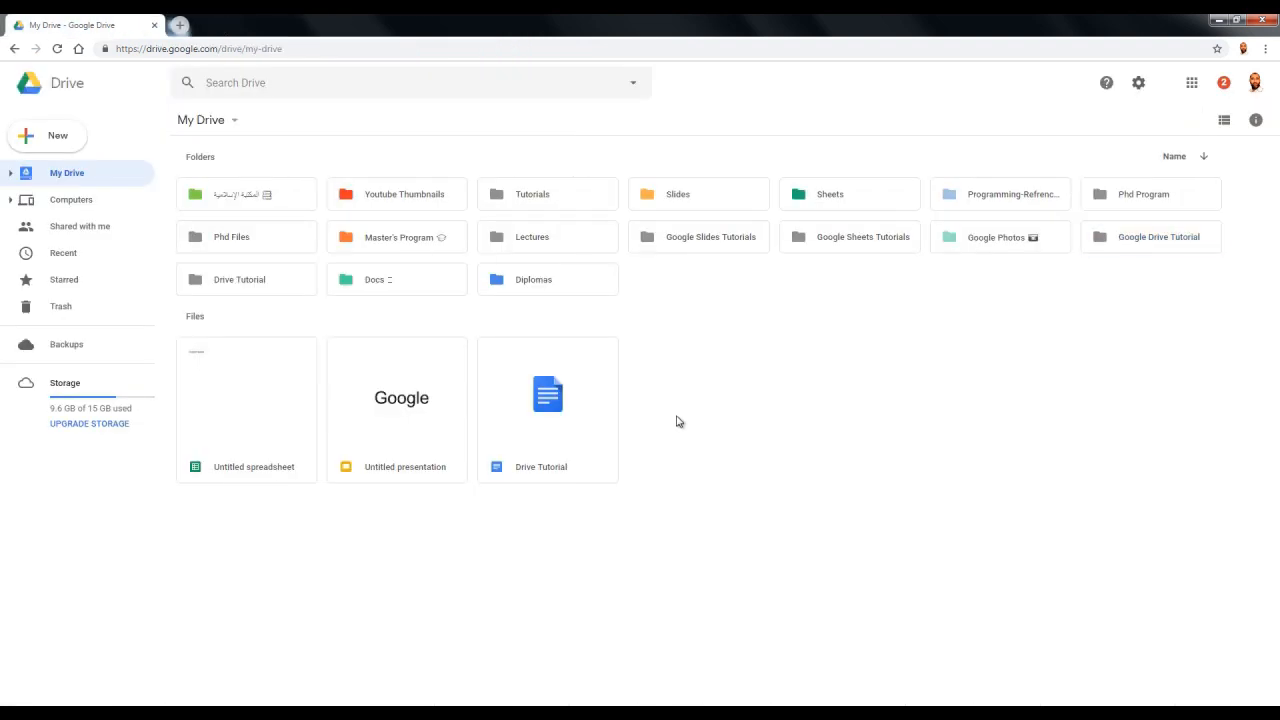
Create a blank Google Drawings file and a blank Google Forms form, closing each one to return to My Drive
{"action": "key", "text": "shift+d"}
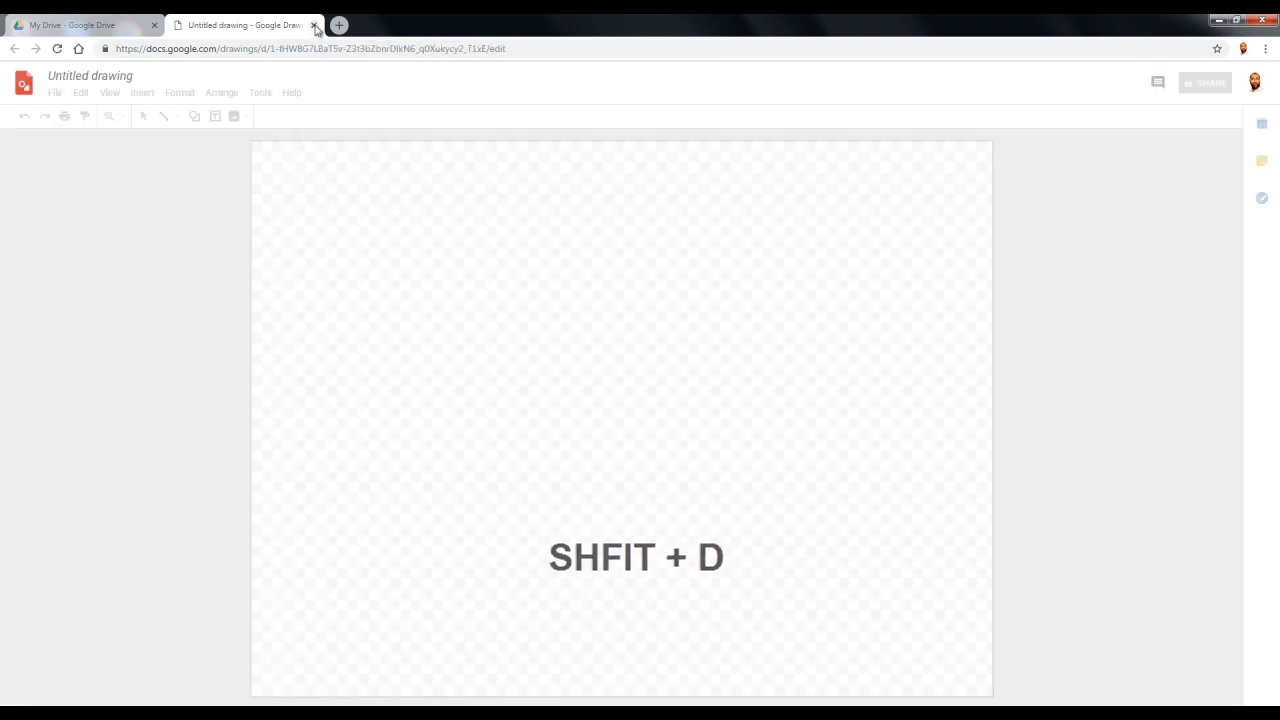
{"action": "key", "text": "ctrl+w"}
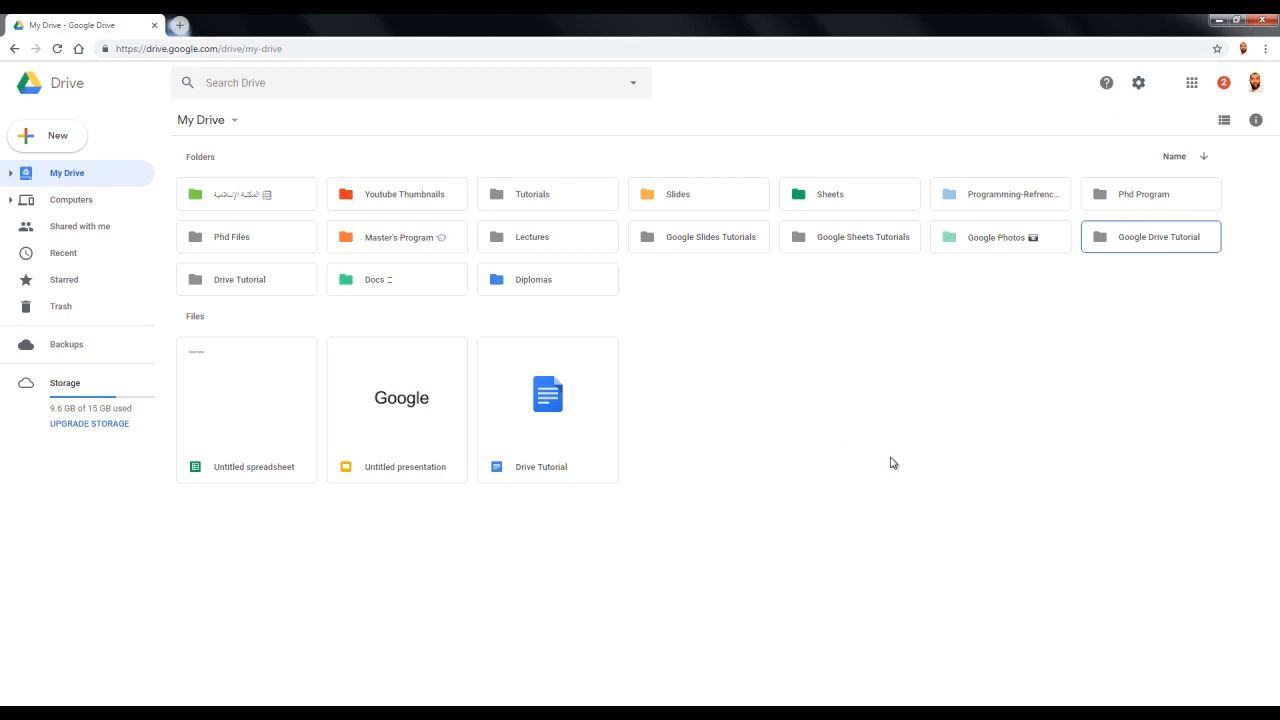
{"action": "key", "text": "shift+o"}
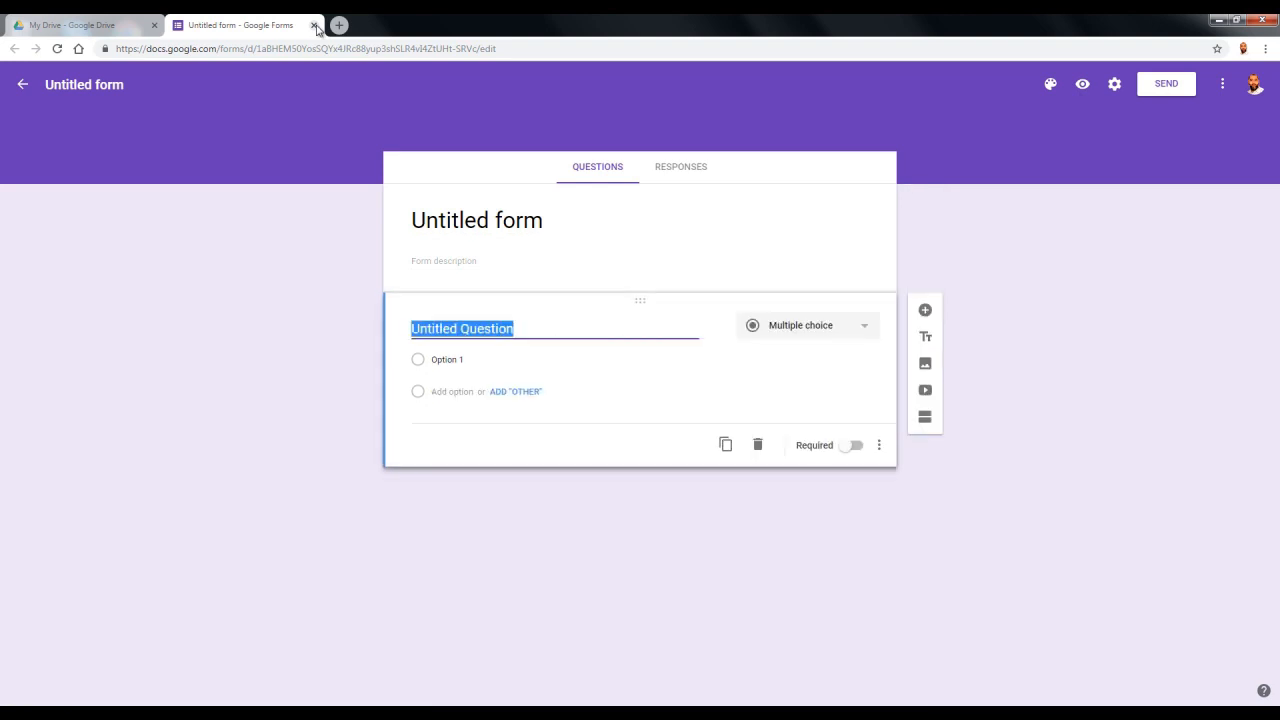
{"action": "left_click", "coordinate": [314, 25]}
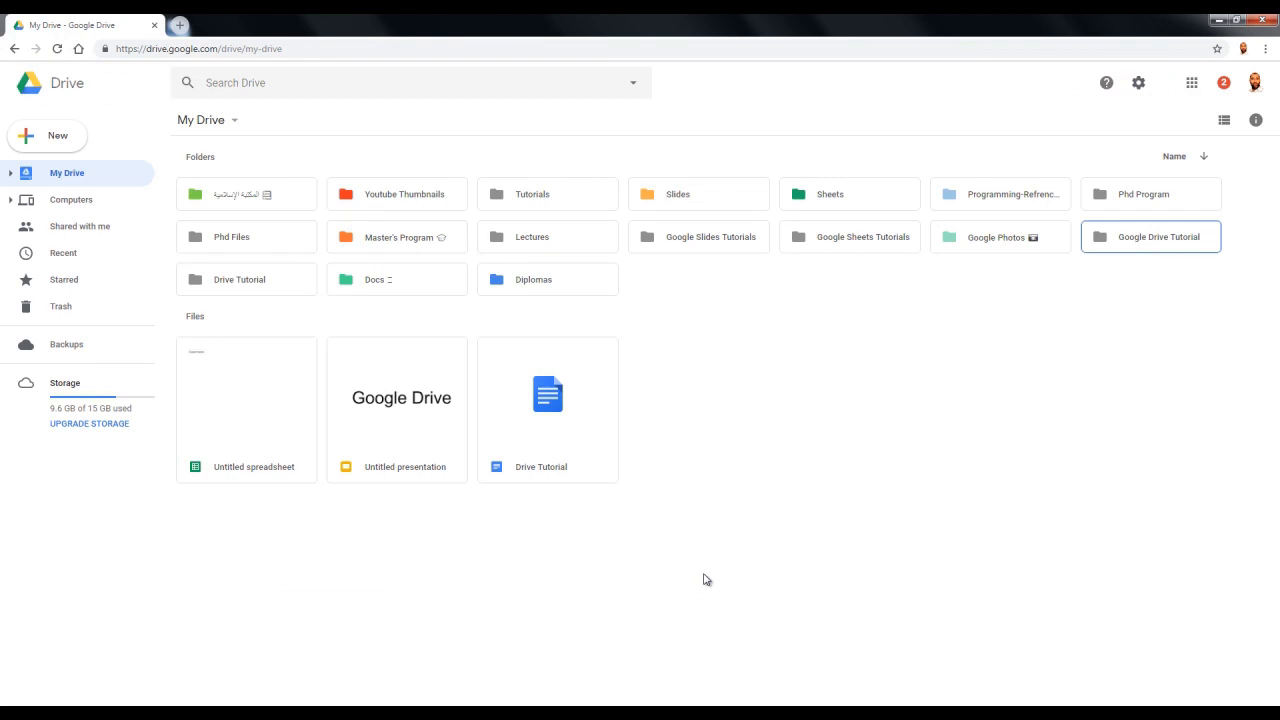
Examine Drive's list of keyboard shortcuts, including the Go to and Application sections, then close it
{"action": "key", "text": "shift+slash"}
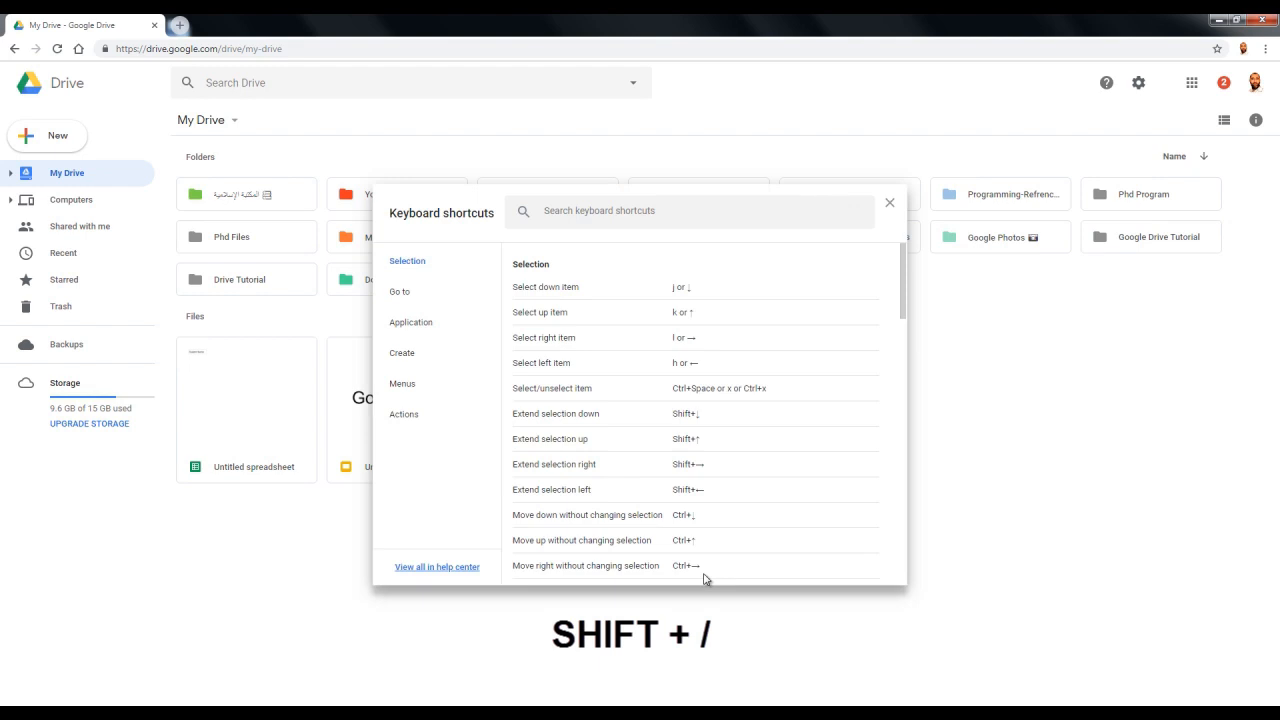
{"action": "scroll", "coordinate": [630, 323], "scroll_direction": "down", "scroll_amount": 10}
{"action": "scroll", "coordinate": [633, 347], "scroll_direction": "up", "scroll_amount": 10}
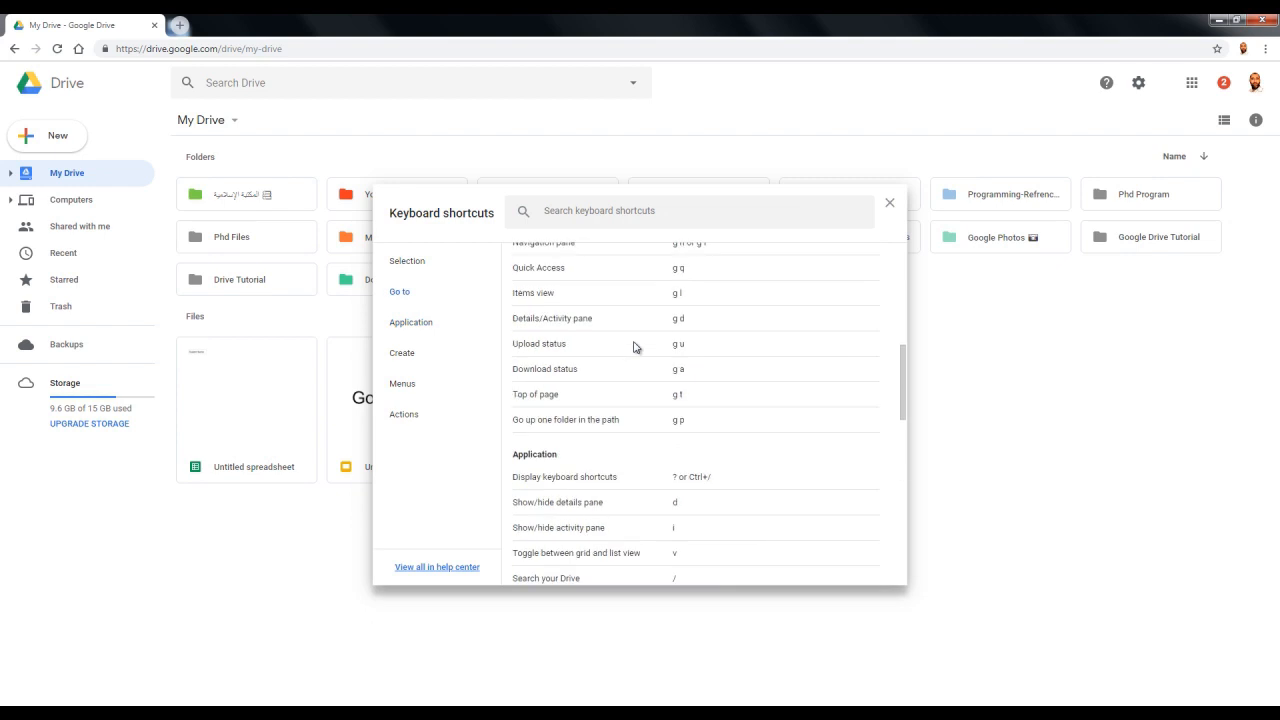
{"action": "left_click", "coordinate": [889, 204]}
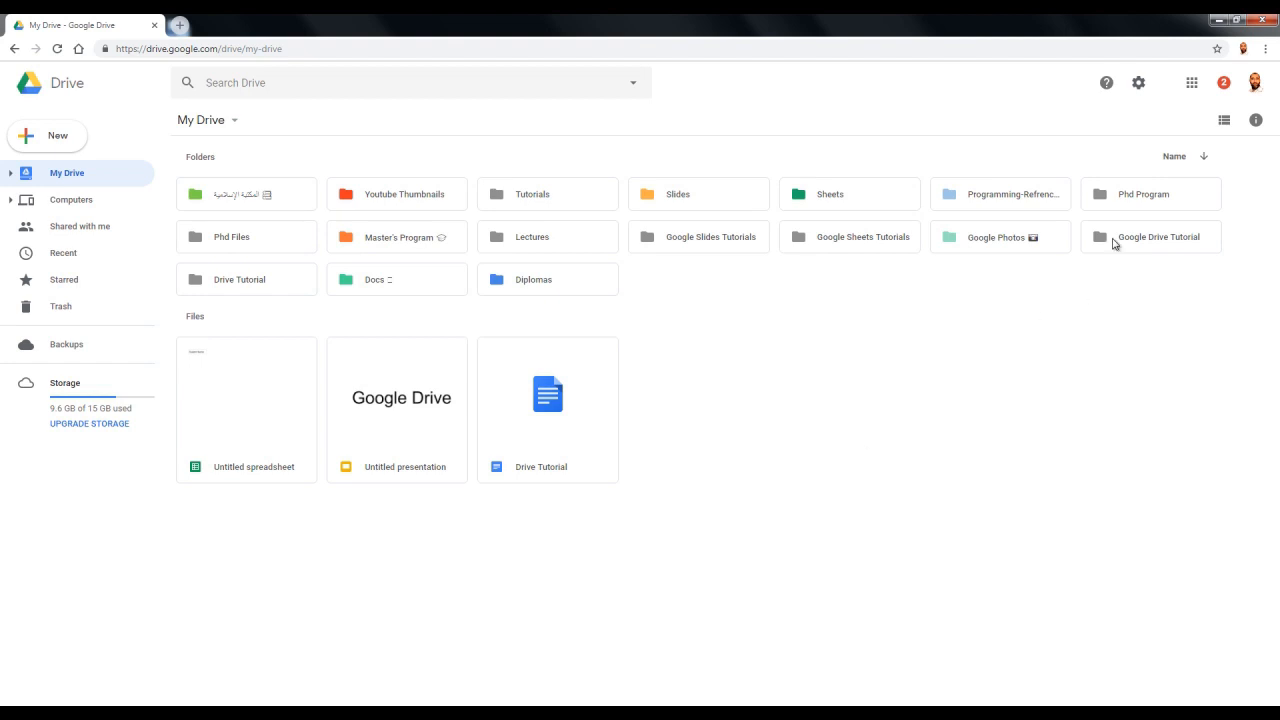
Examine the actions available for the "Google Drive Tutorial" folder, such as moving, starring, recoloring, renaming and downloading it
{"action": "left_click", "coordinate": [1114, 244]}
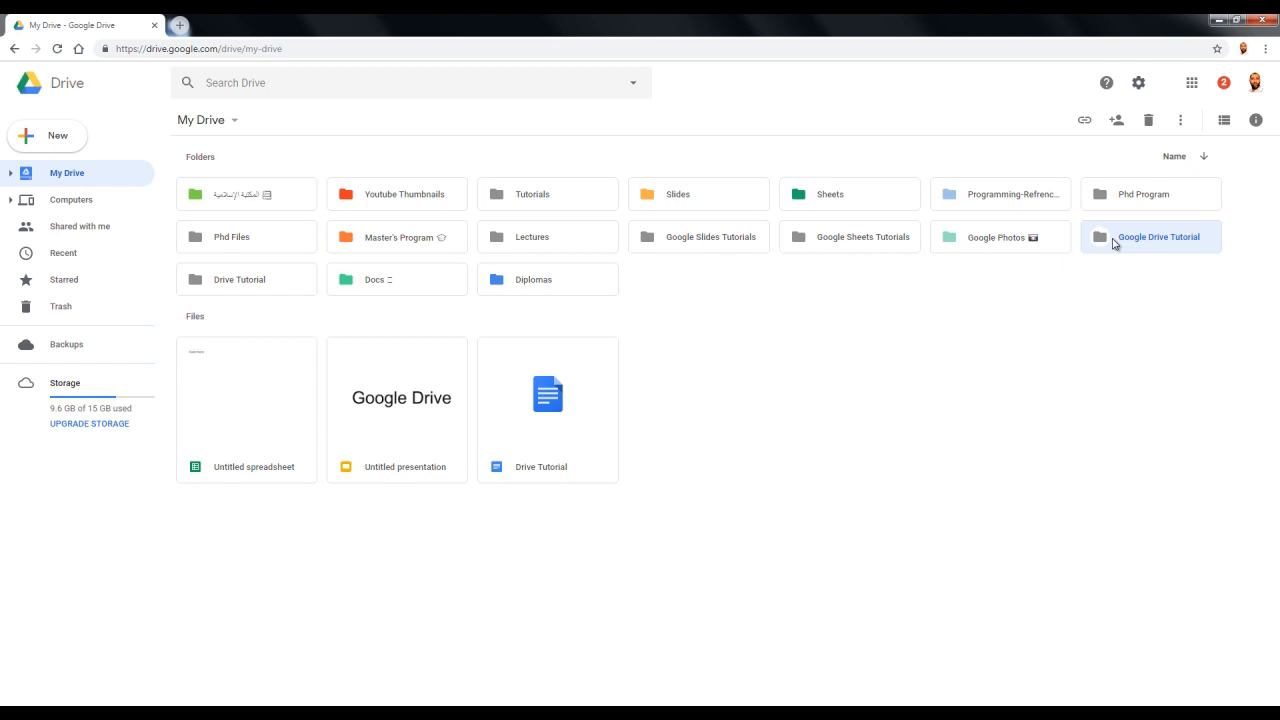
{"action": "right_click", "coordinate": [1114, 244]}
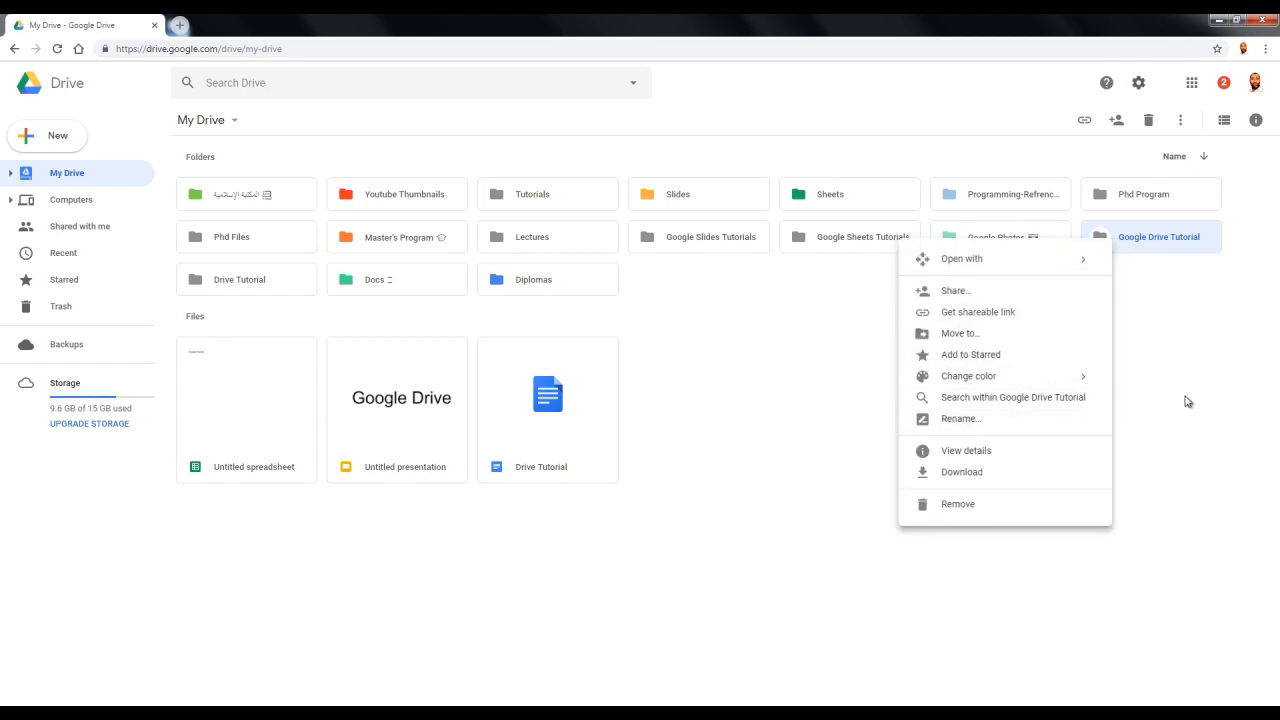
{"action": "left_click", "coordinate": [1166, 322]}
{"action": "left_click", "coordinate": [1145, 249]}
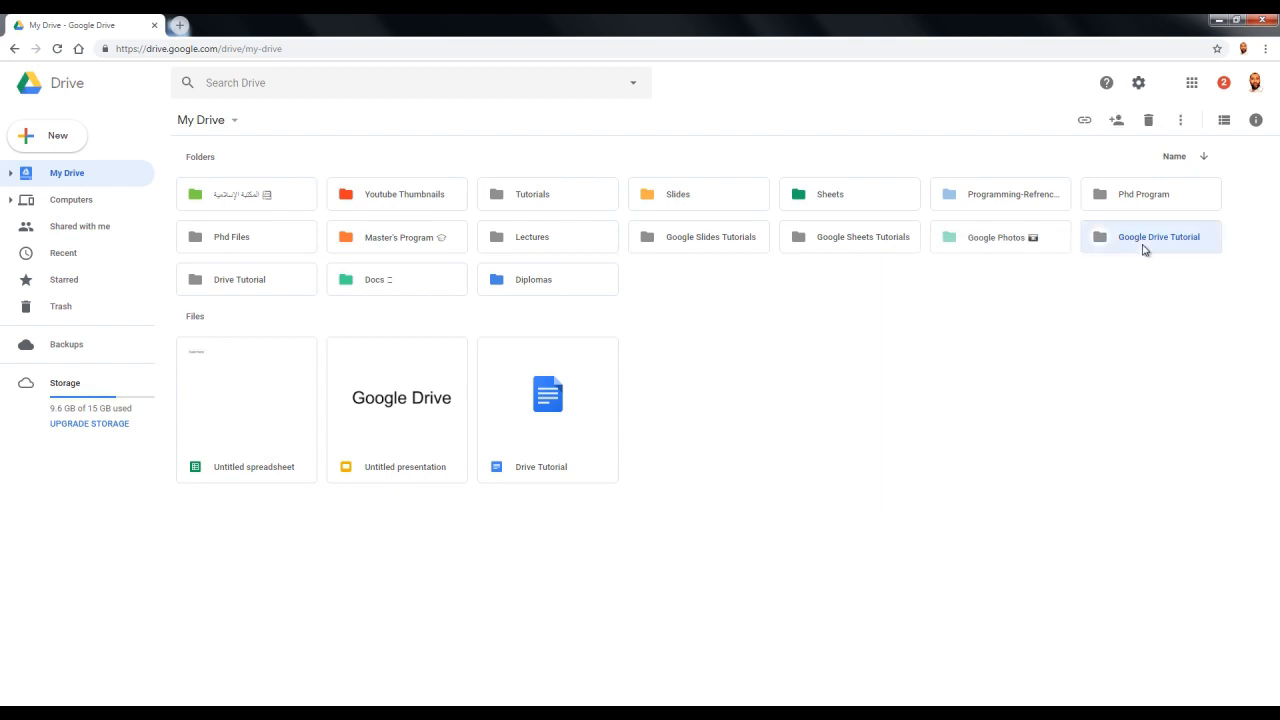
{"action": "left_click", "coordinate": [1181, 122]}
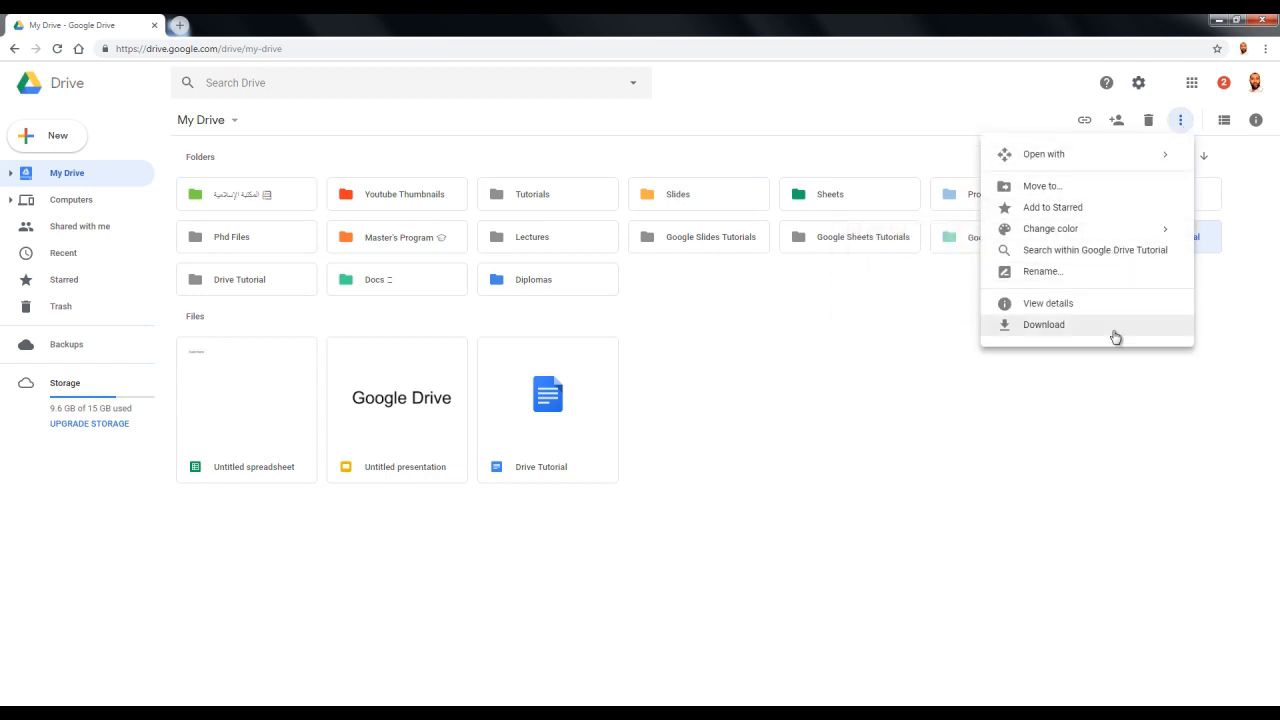
{"action": "left_click", "coordinate": [1127, 377]}
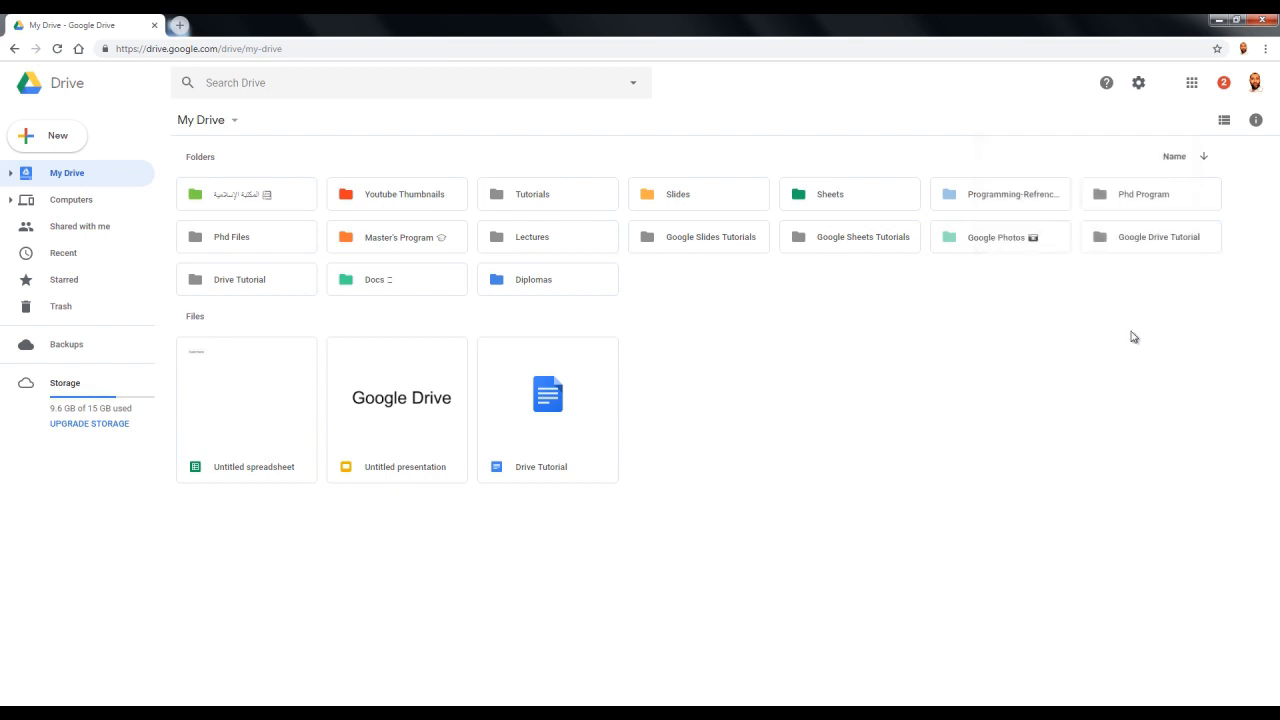
Bring up the Rename dialog for the "Google Drive Tutorial" folder and accept "Google Drive Tutorial" as its name
{"action": "left_click", "coordinate": [1129, 252]}
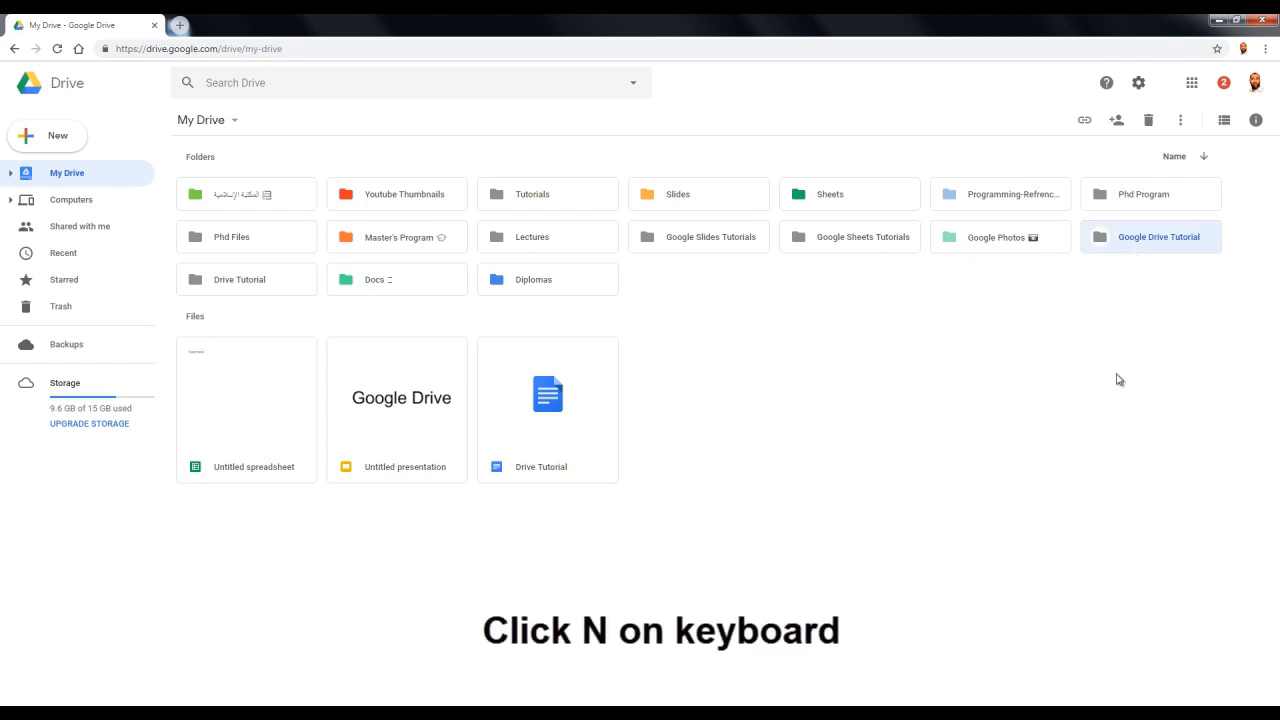
{"action": "key", "text": "n"}
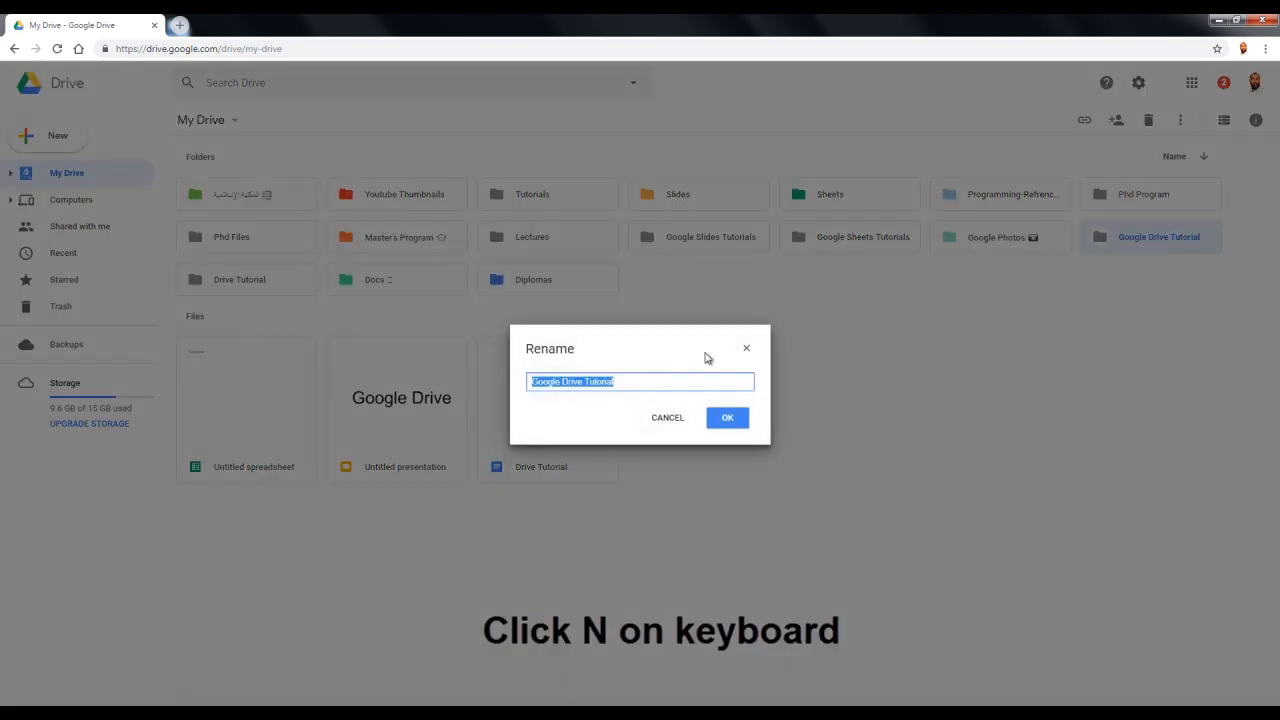
{"action": "left_click", "coordinate": [691, 381]}
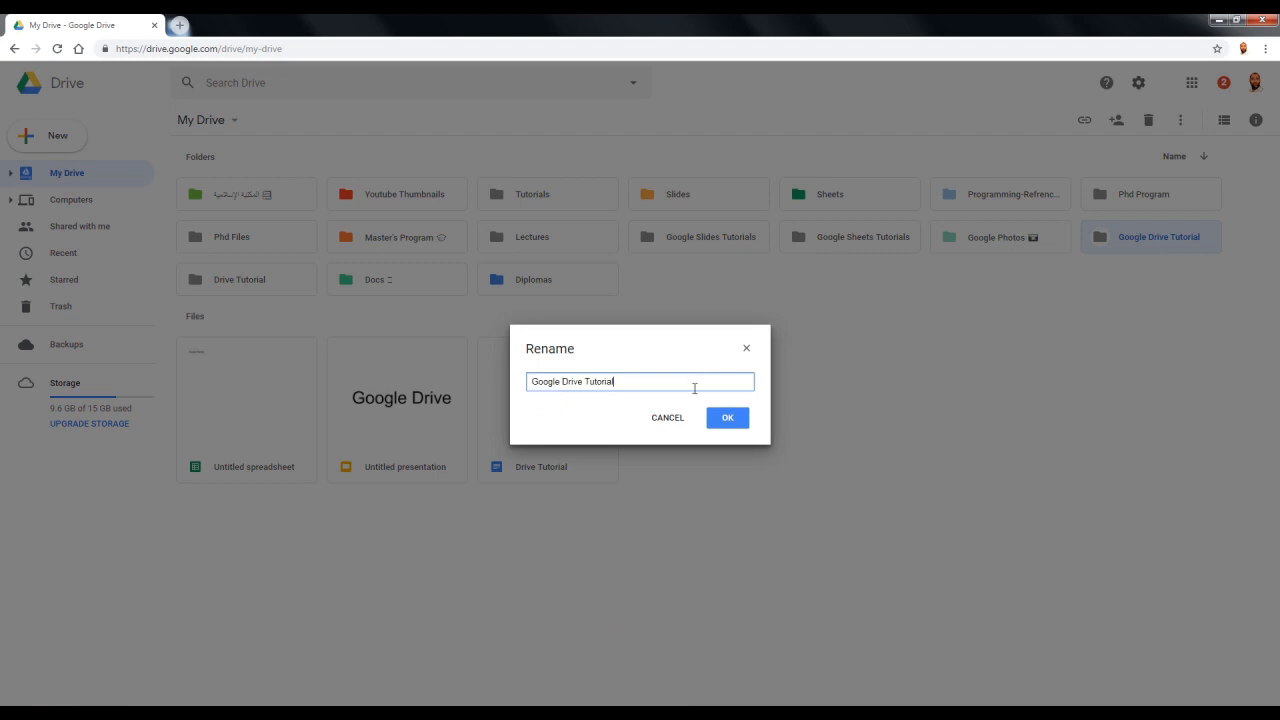
{"action": "left_click", "coordinate": [728, 418]}
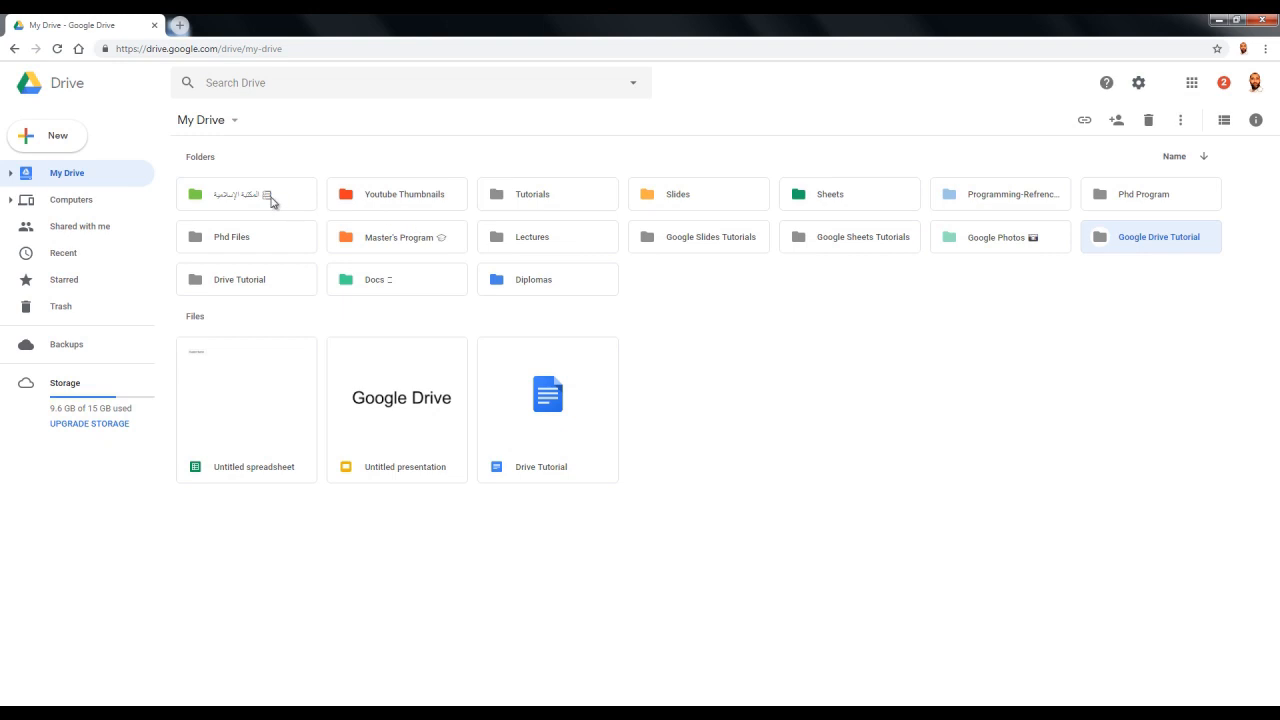
Change the color of the "Google Drive Tutorial" folder to red
{"action": "right_click", "coordinate": [1118, 247]}
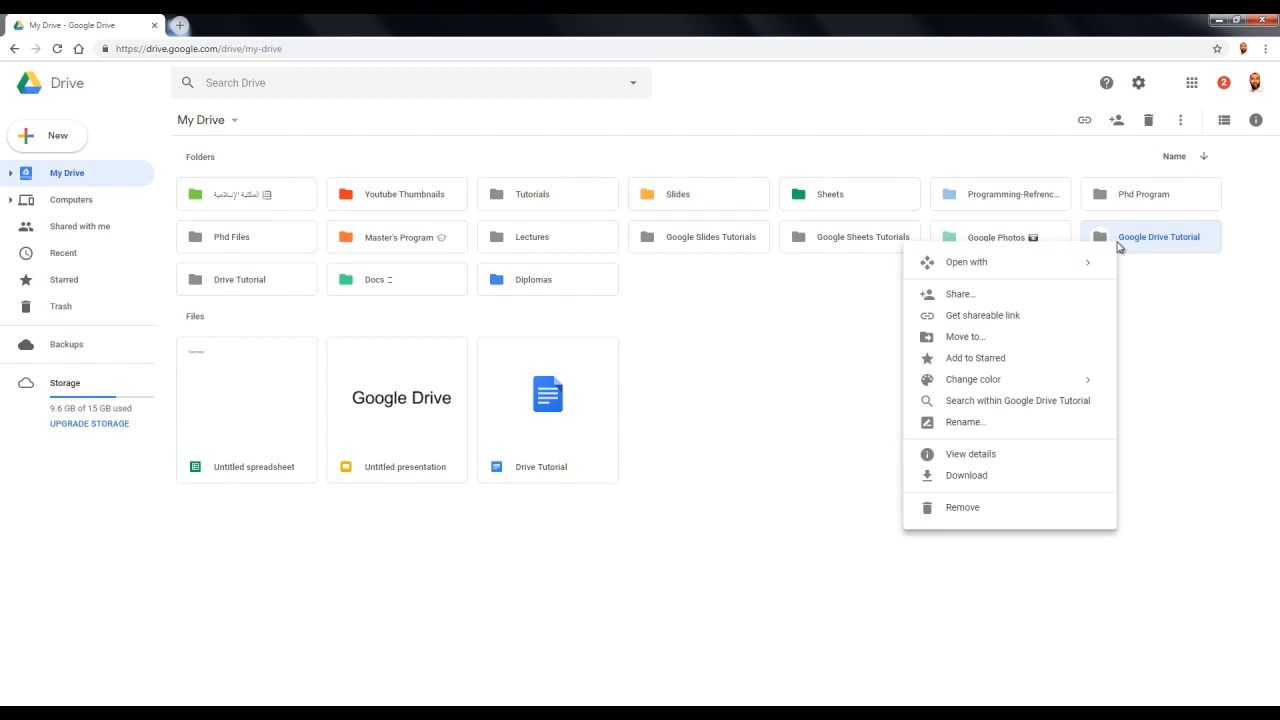
{"action": "mouse_move", "coordinate": [1097, 390]}
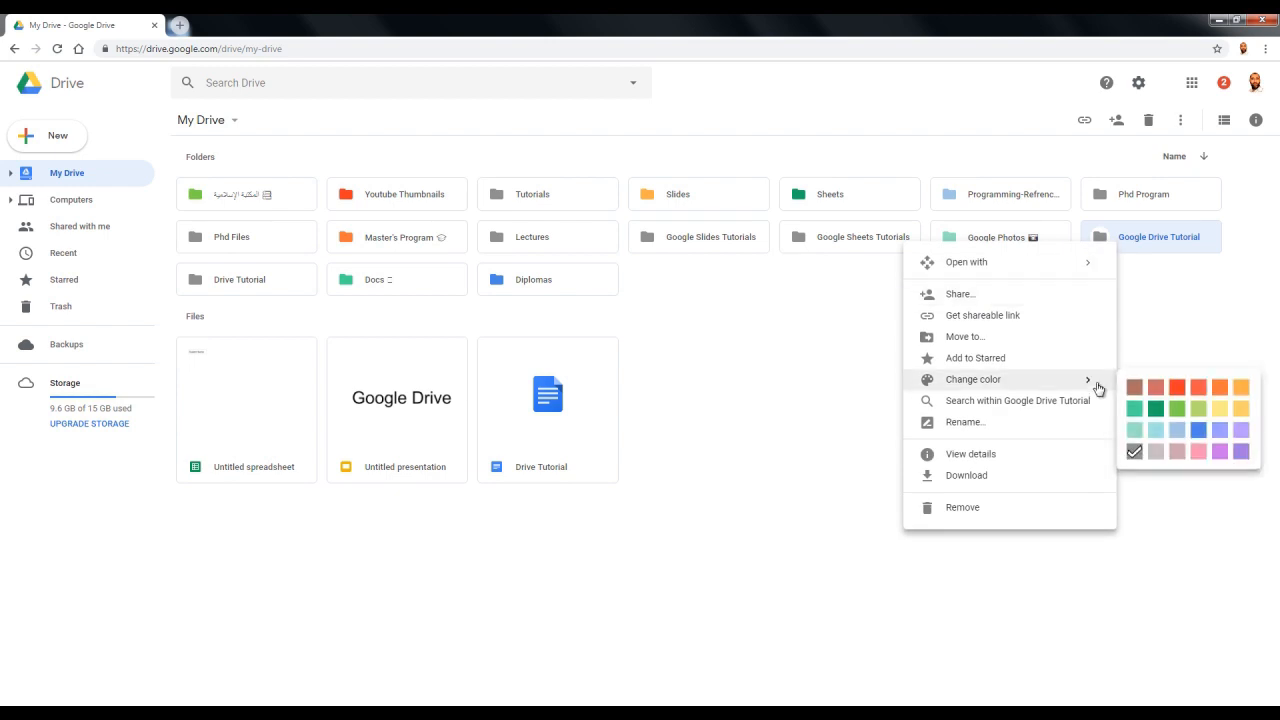
{"action": "left_click", "coordinate": [1177, 388]}
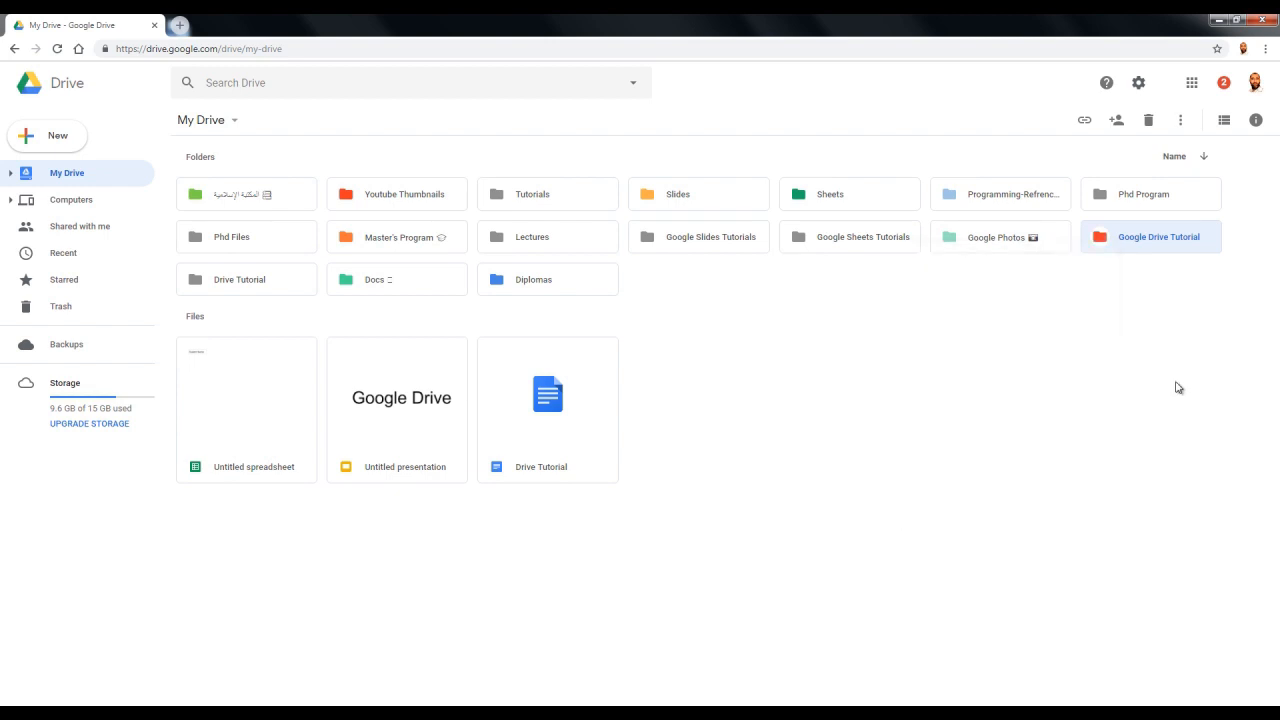
Change the color of the "Google Drive Tutorial" folder to light orange and deselect it
{"action": "left_click", "coordinate": [1182, 121]}
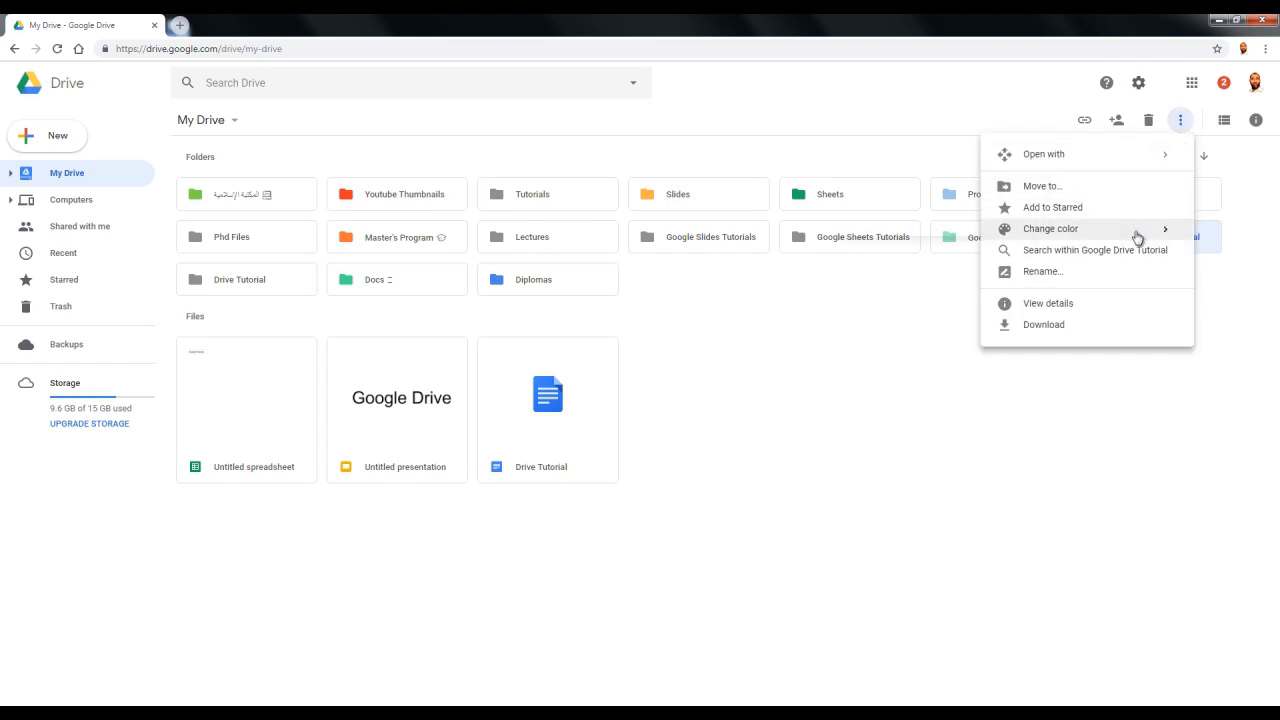
{"action": "mouse_move", "coordinate": [1137, 237]}
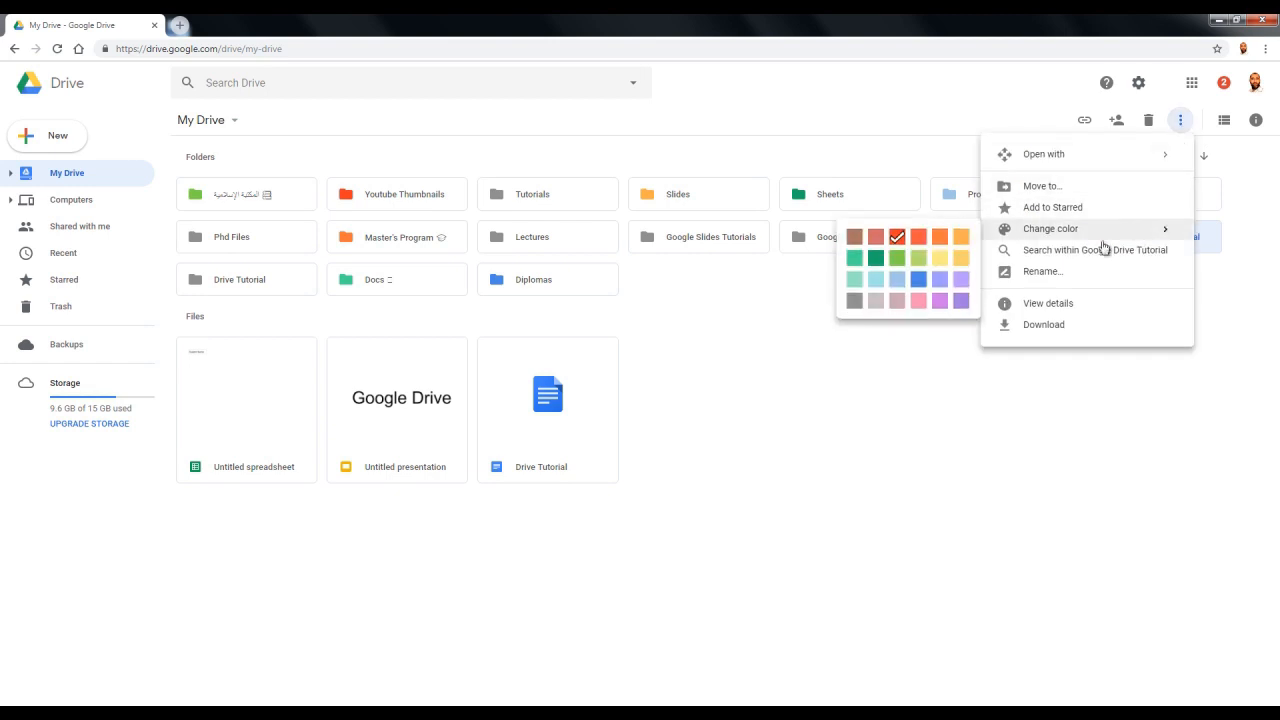
{"action": "left_click", "coordinate": [961, 240]}
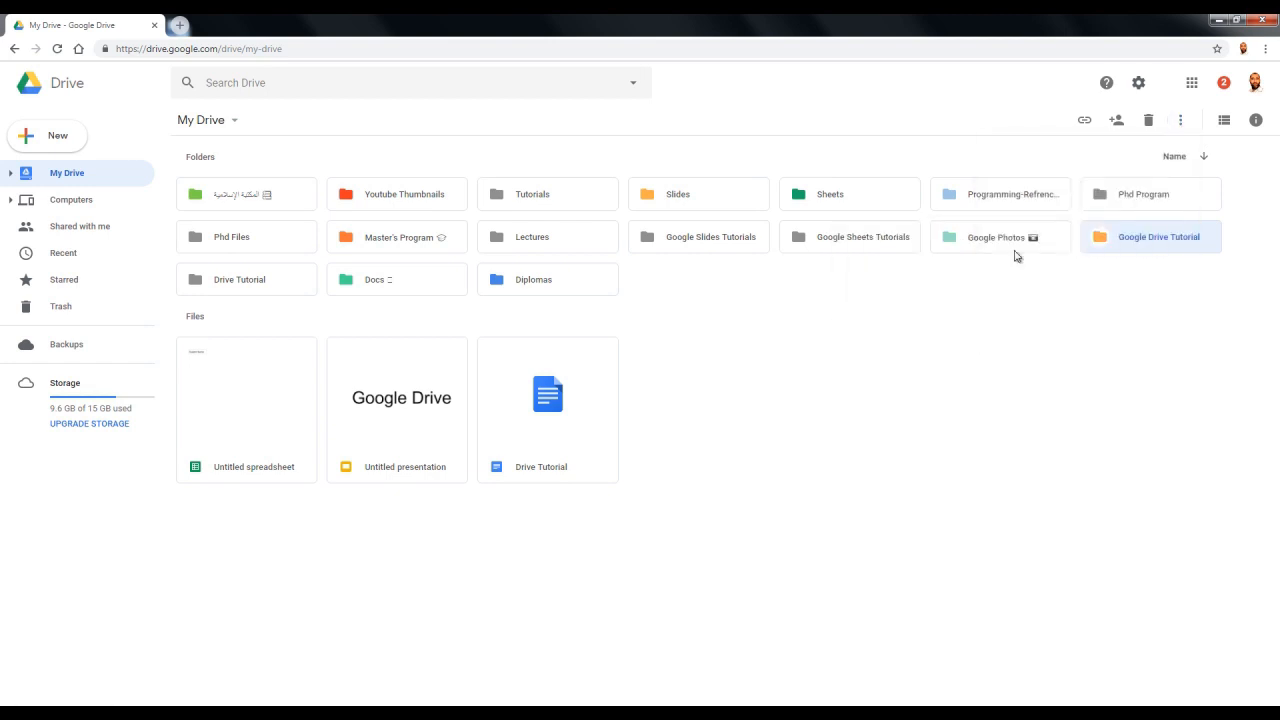
{"action": "left_click", "coordinate": [1190, 268]}
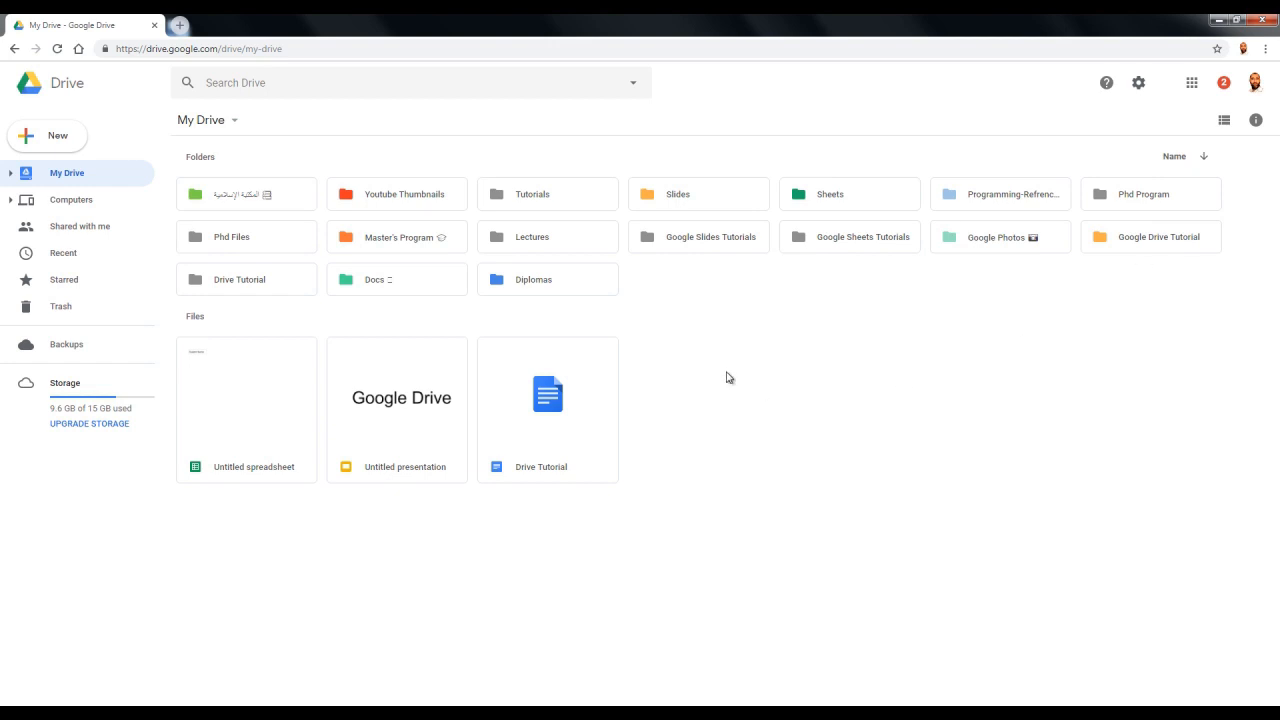
Open the "Drive Tutorial" document and bring up the special characters dialog with the Emoji category selected
{"action": "double_click", "coordinate": [554, 382]}
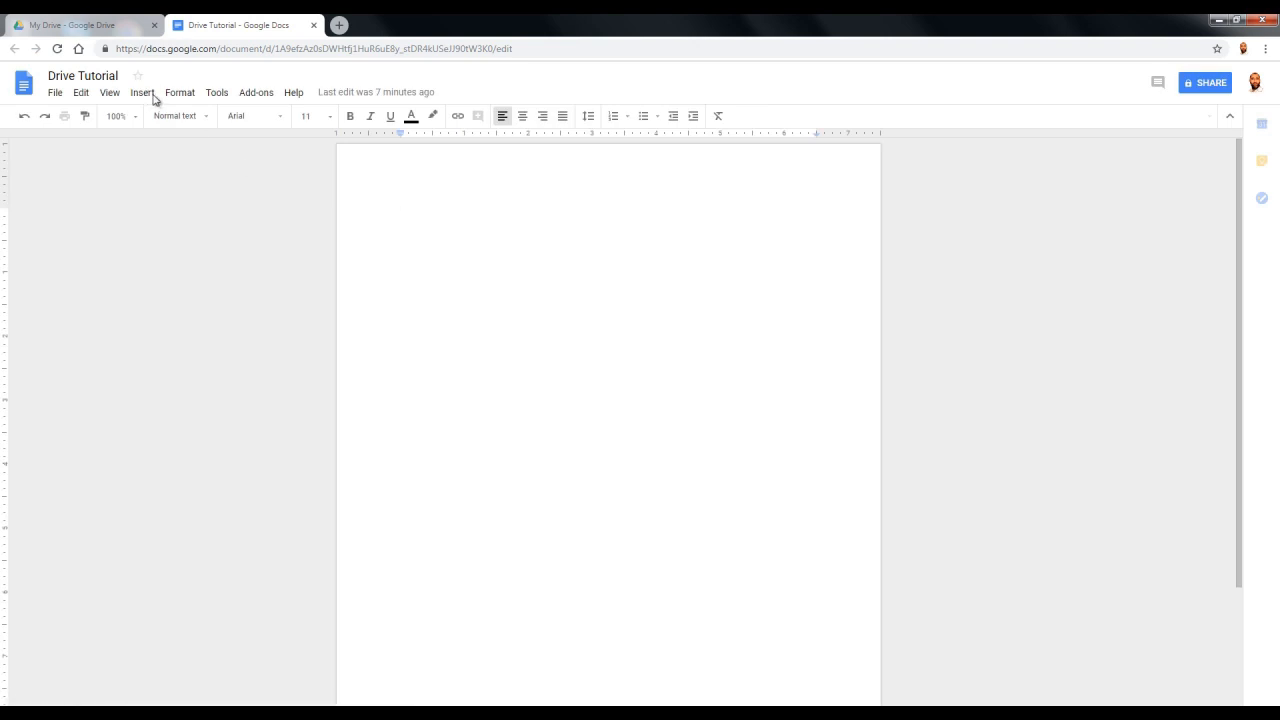
{"action": "left_click", "coordinate": [150, 94]}
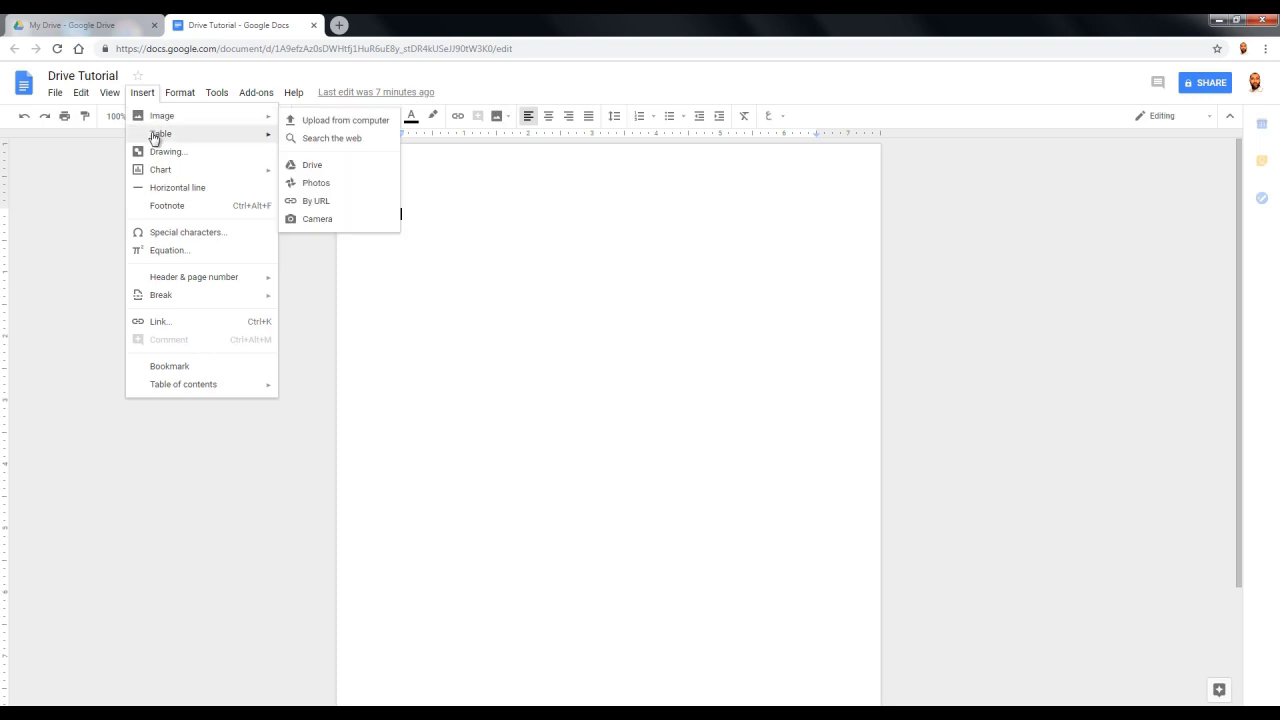
{"action": "left_click", "coordinate": [177, 236]}
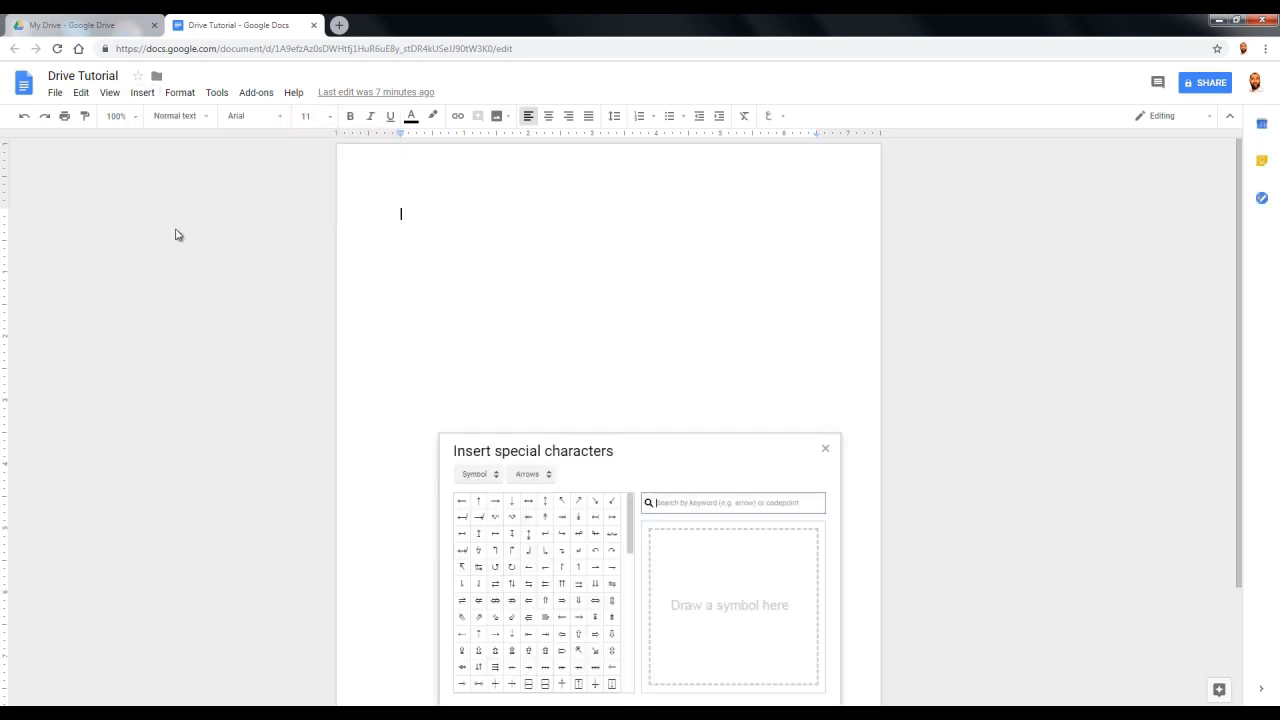
{"action": "left_click_drag", "start_coordinate": [604, 451], "coordinate": [511, 303]}
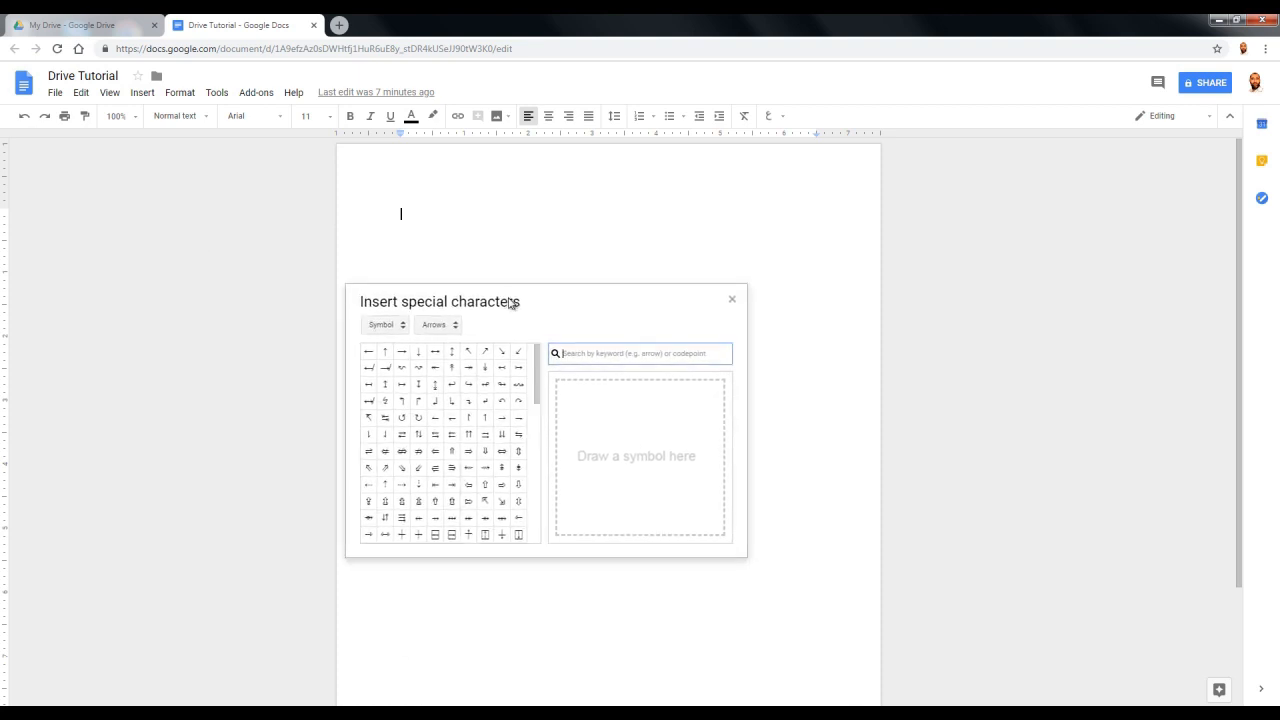
{"action": "left_click", "coordinate": [400, 327]}
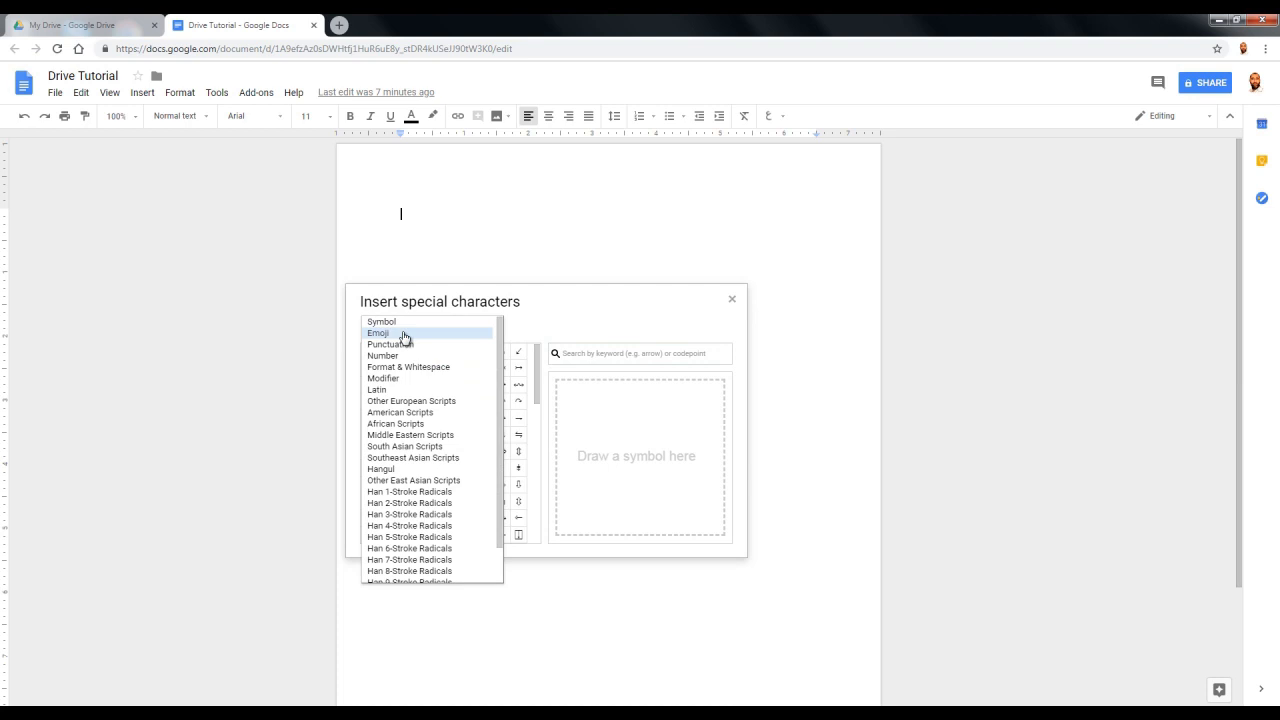
{"action": "left_click", "coordinate": [404, 336]}
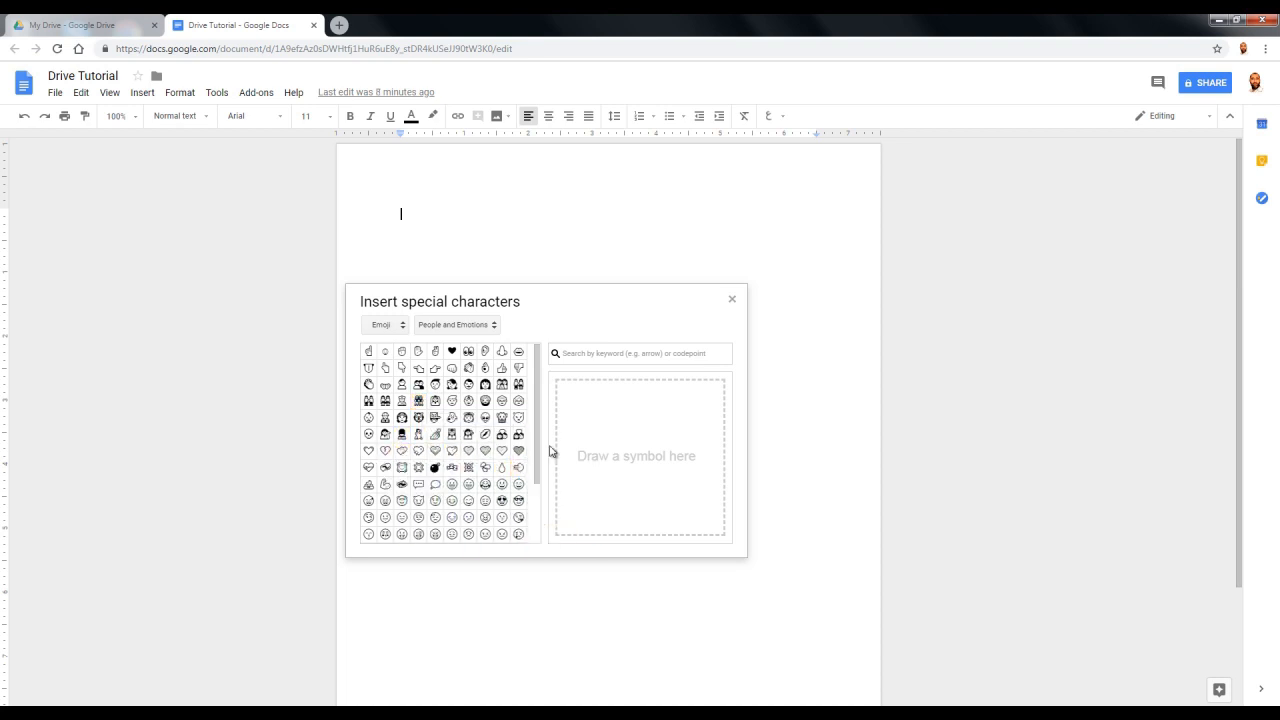
Insert the "Smiling Face With Smiling Eyes" emoji into the document and select it for copying
{"action": "left_click_drag", "start_coordinate": [537, 449], "coordinate": [540, 499]}
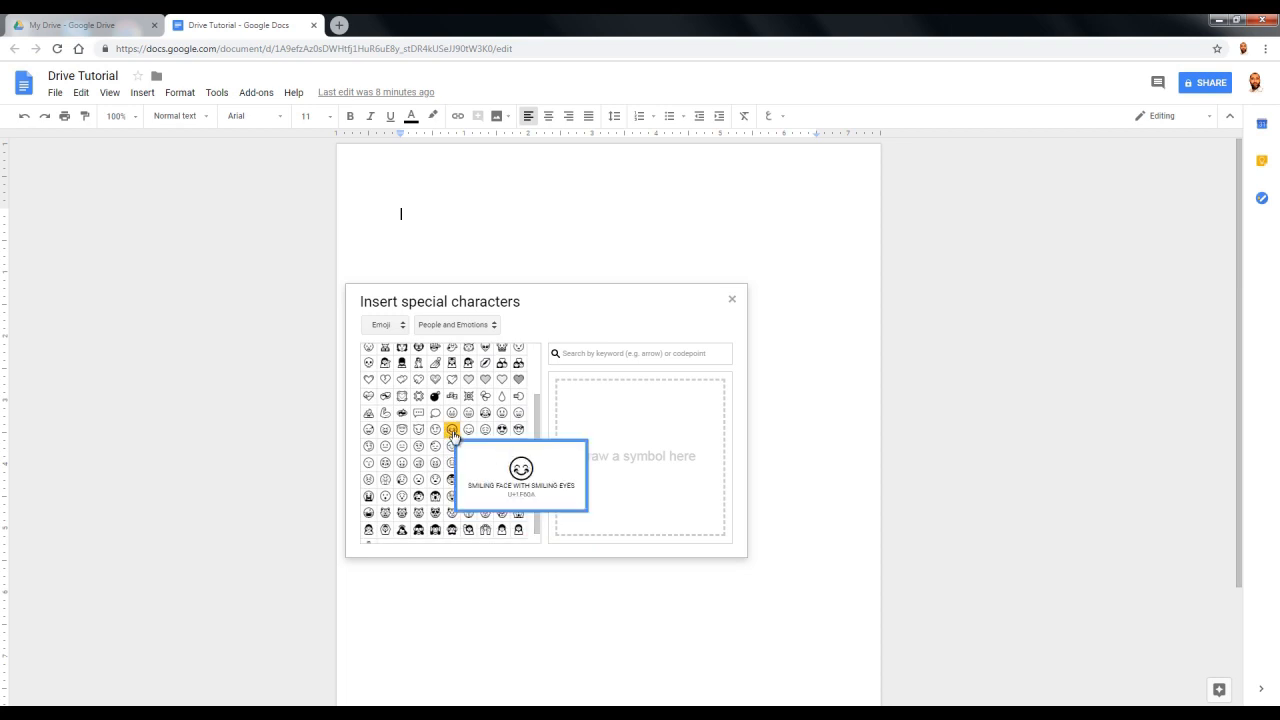
{"action": "left_click", "coordinate": [452, 431]}
{"action": "left_click_drag", "start_coordinate": [414, 214], "coordinate": [401, 216]}
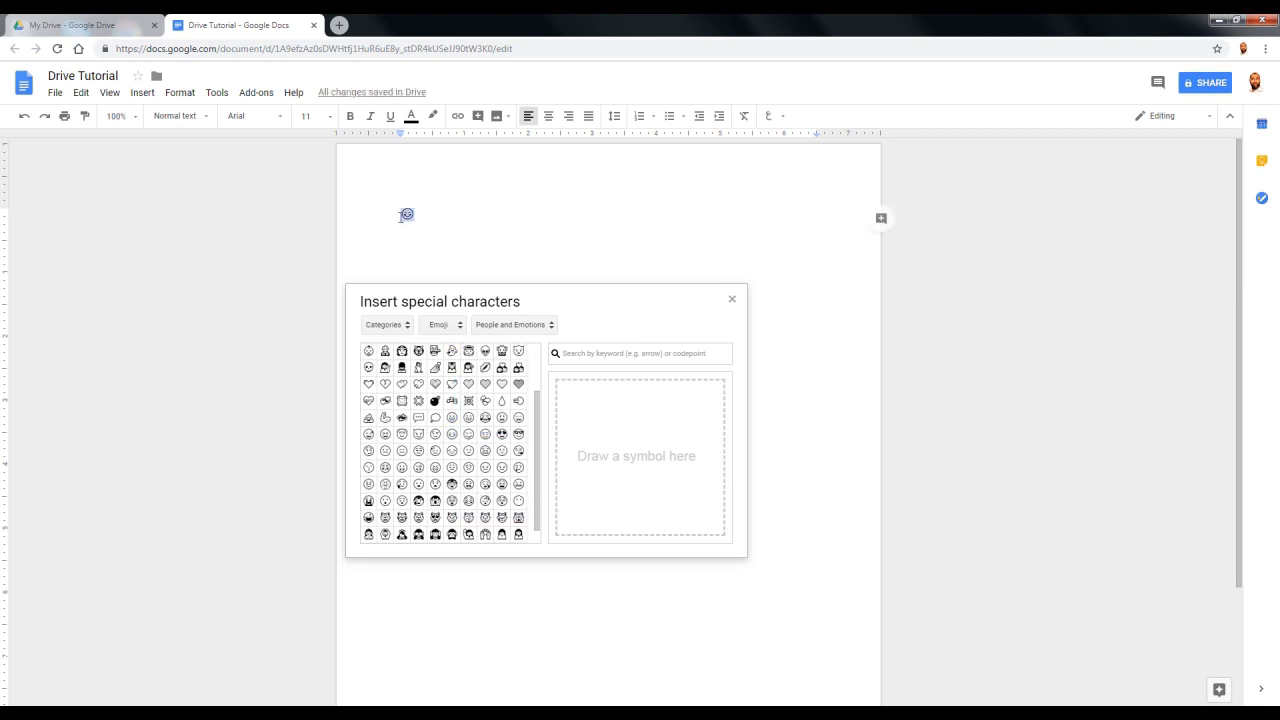
Return to My Drive and rename the "Lectures" folder to "Lectures 😊" using the copied emoji
{"action": "left_click", "coordinate": [122, 28]}
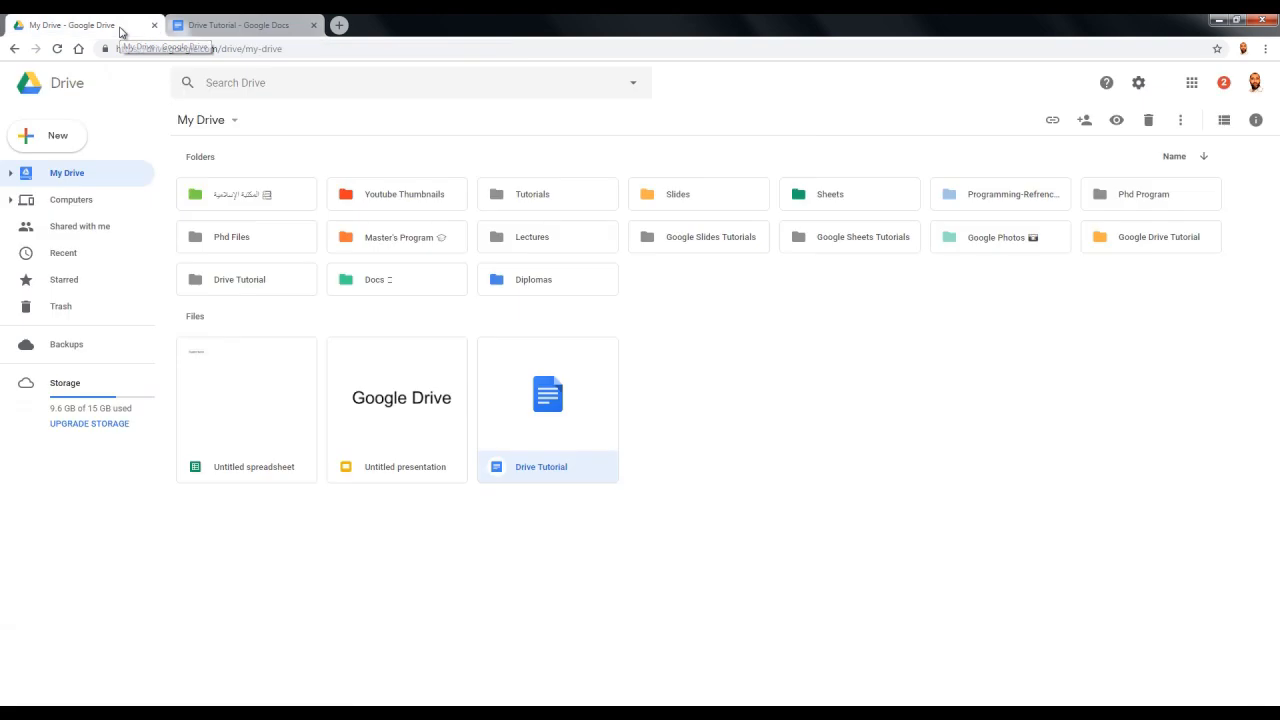
{"action": "left_click", "coordinate": [574, 248]}
{"action": "right_click", "coordinate": [576, 247]}
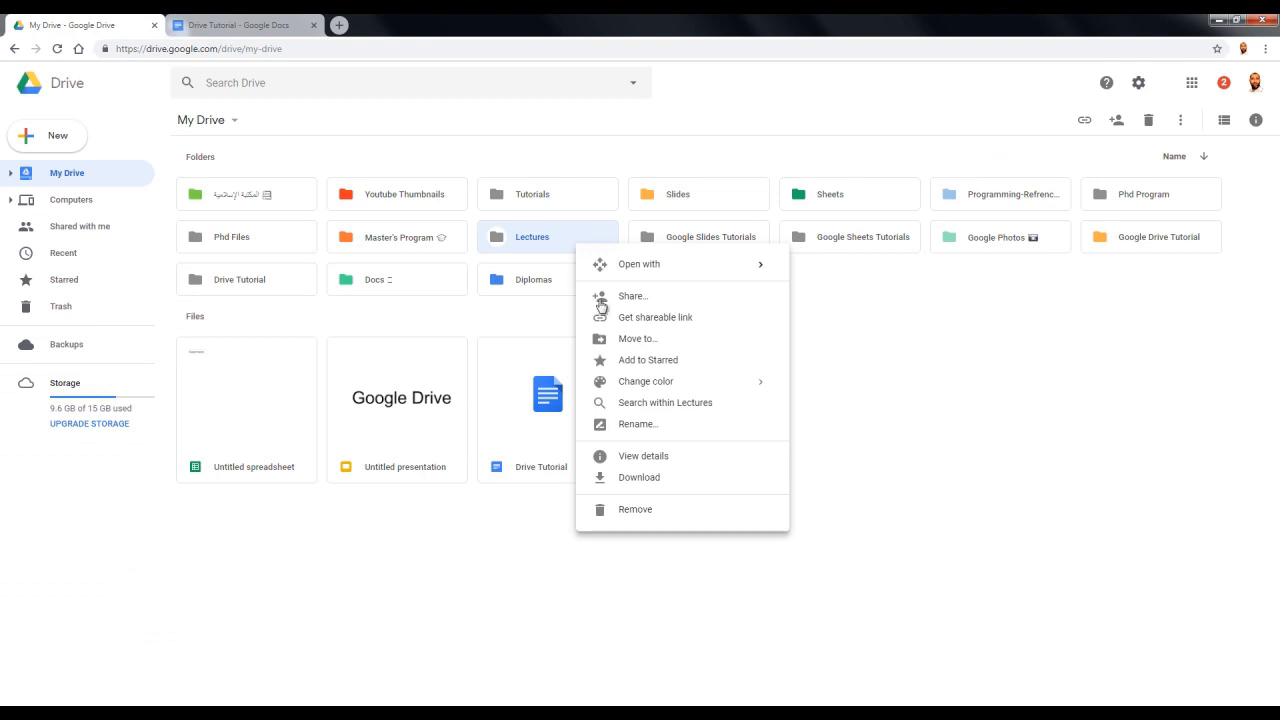
{"action": "left_click", "coordinate": [634, 424]}
{"action": "left_click", "coordinate": [603, 380]}
{"action": "type", "text": "😊"}
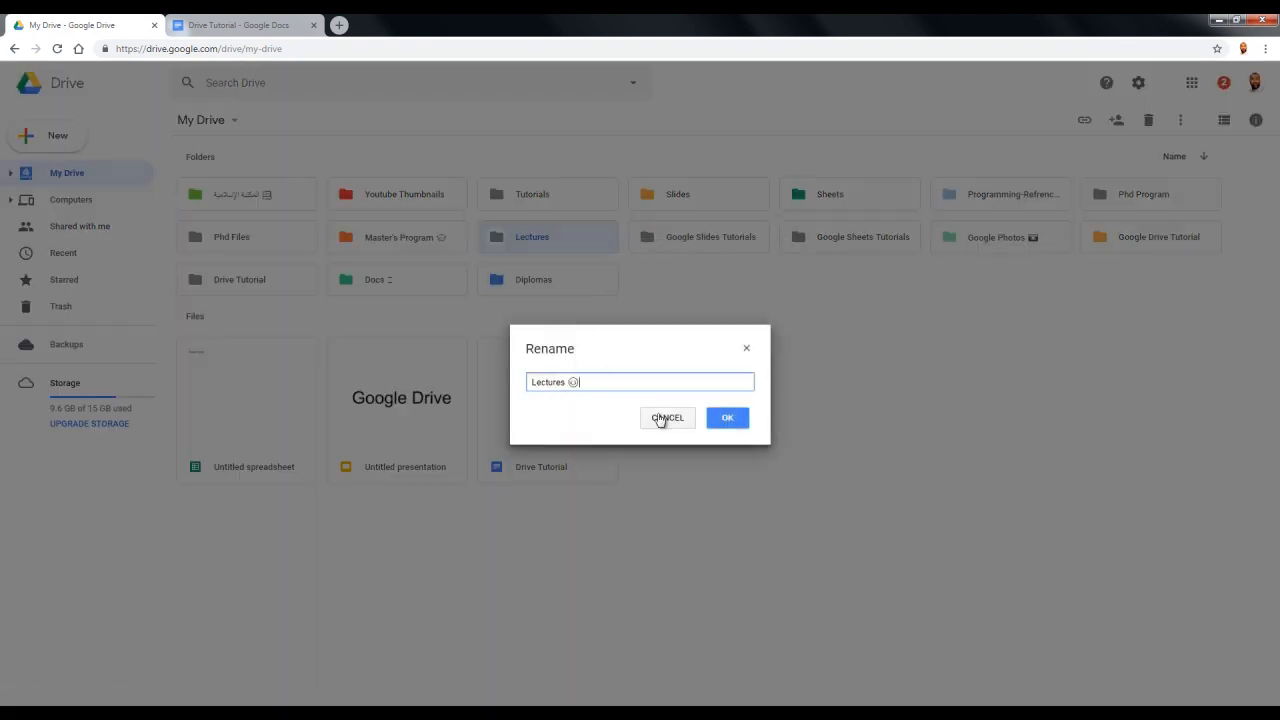
{"action": "left_click", "coordinate": [727, 419]}
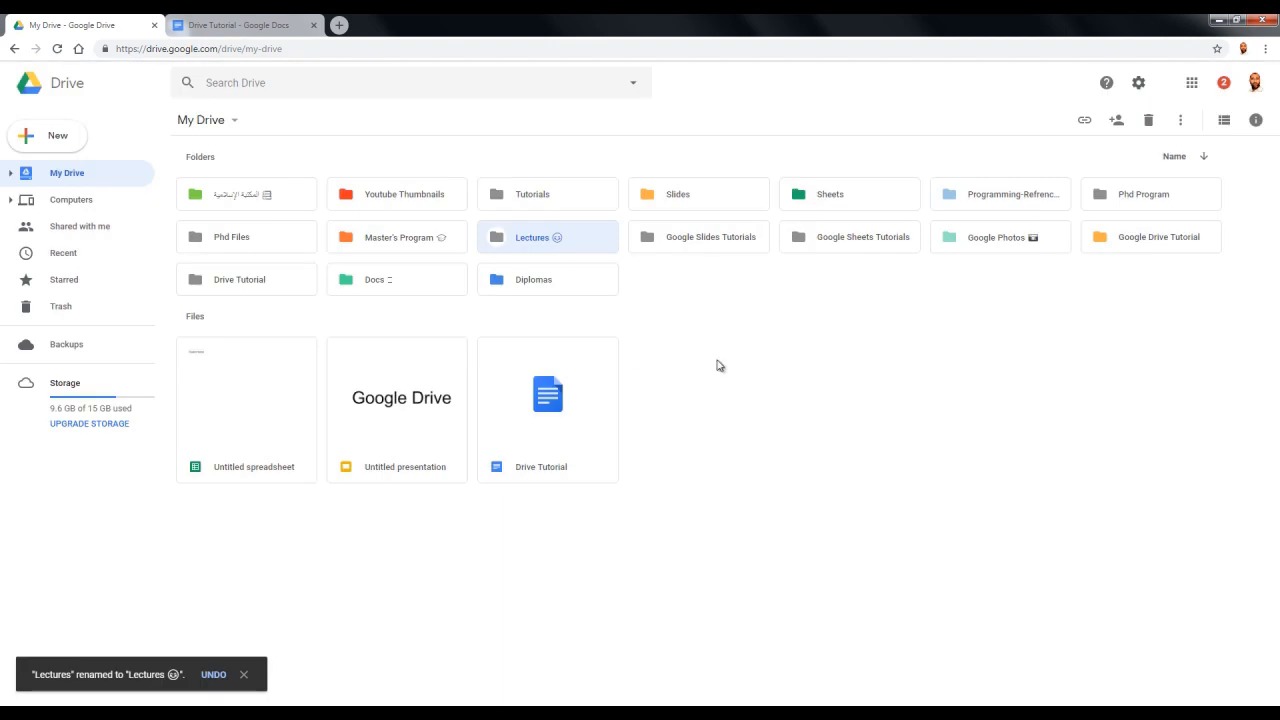
Find the Emojipedia website through a Google search in a new tab, look over its home page and return to My Drive
{"action": "left_click", "coordinate": [339, 25]}
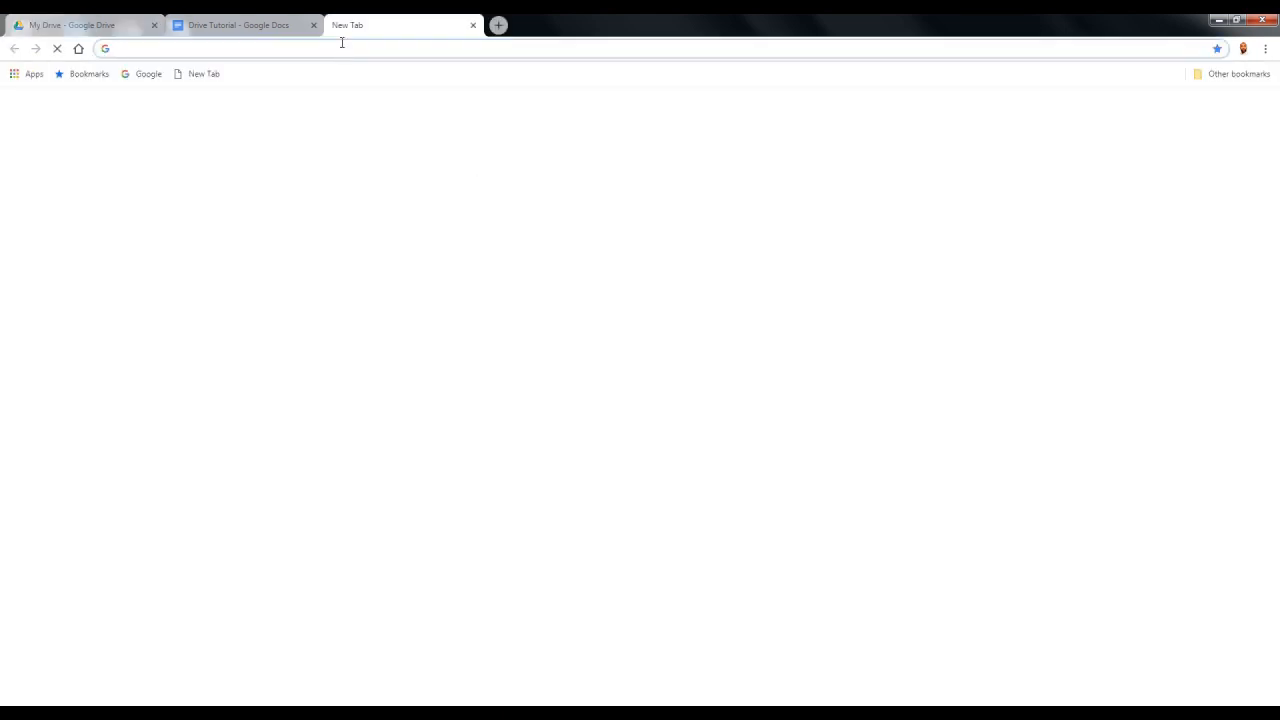
{"action": "left_click", "coordinate": [145, 76]}
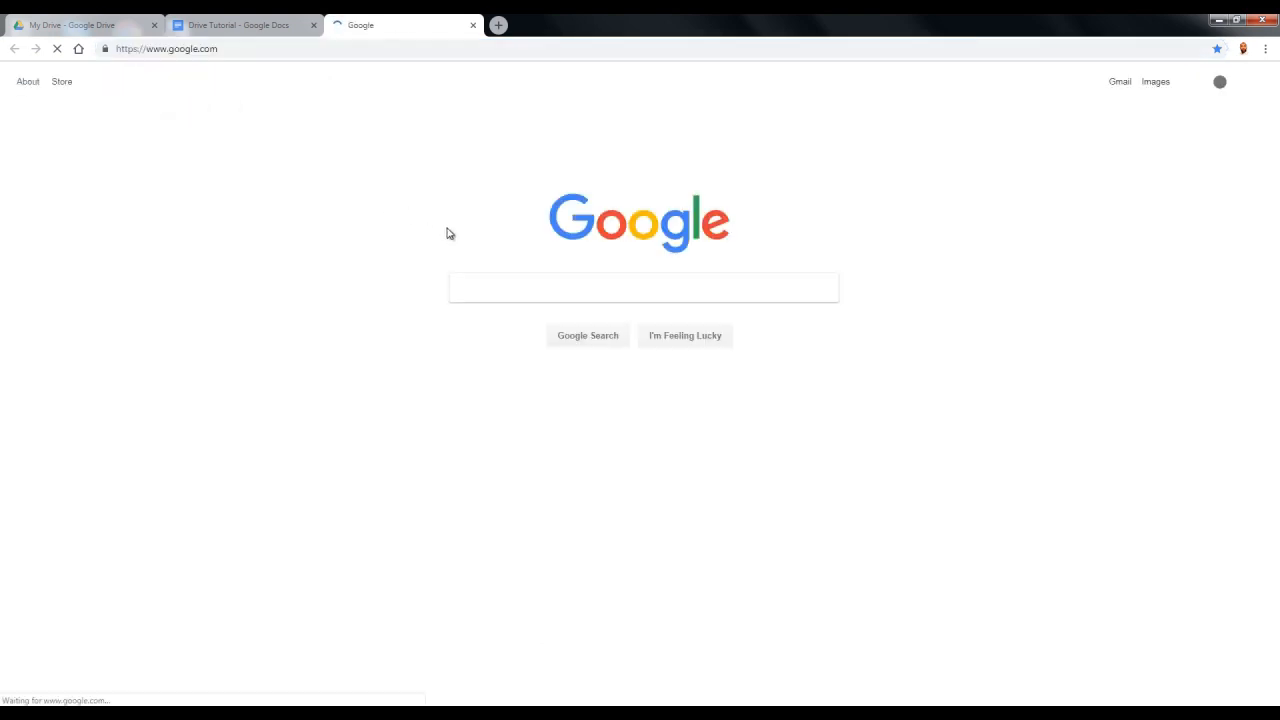
{"action": "type", "text": "emo"}
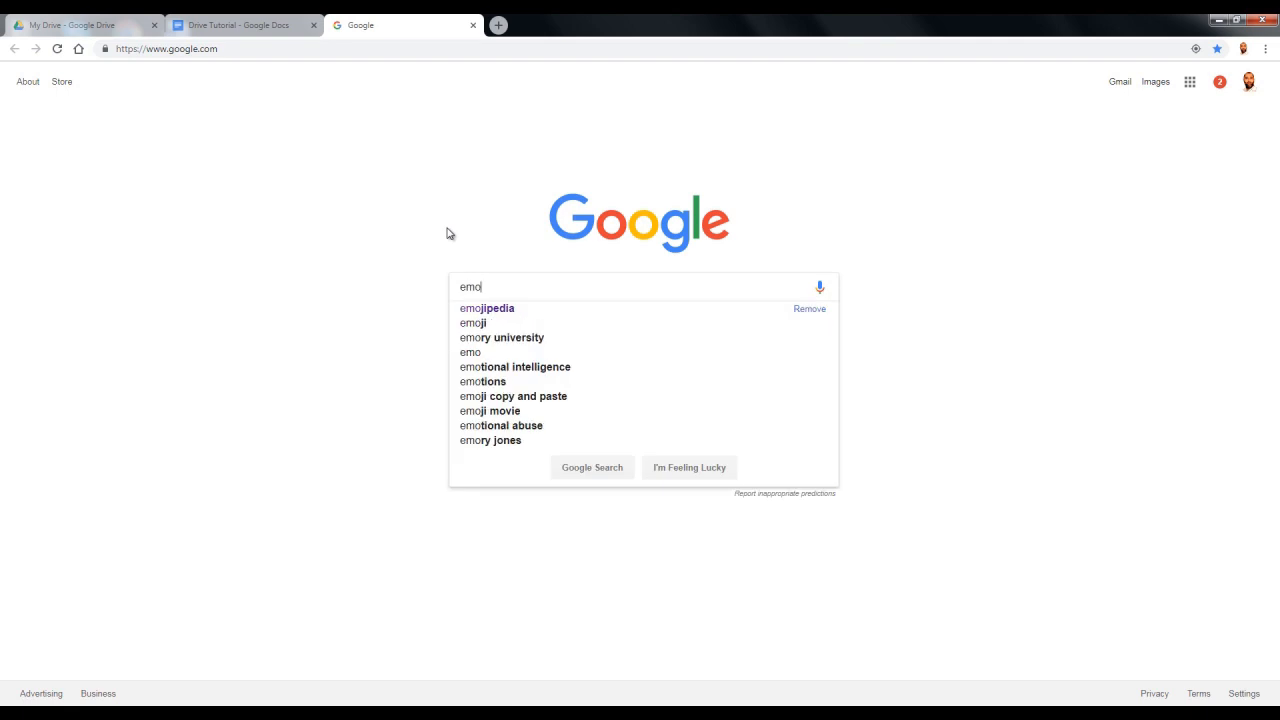
{"action": "left_click", "coordinate": [467, 305]}
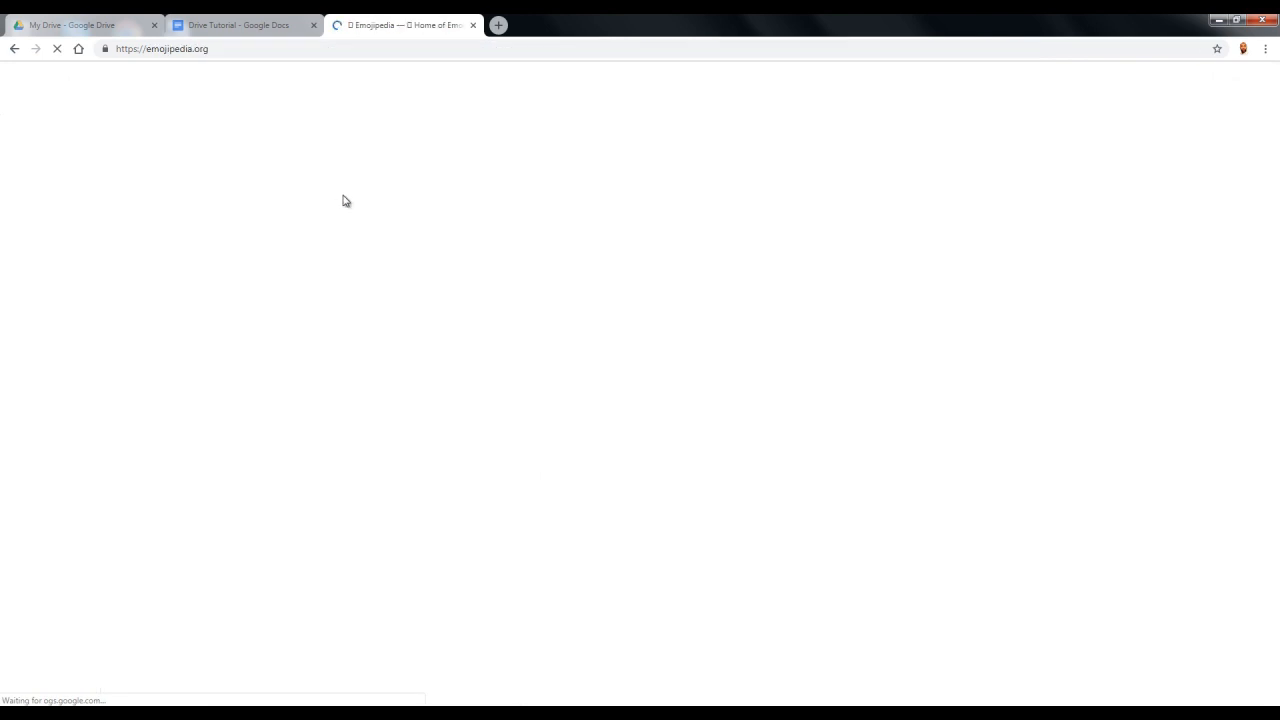
{"action": "scroll", "coordinate": [560, 395], "scroll_direction": "down", "scroll_amount": 2}
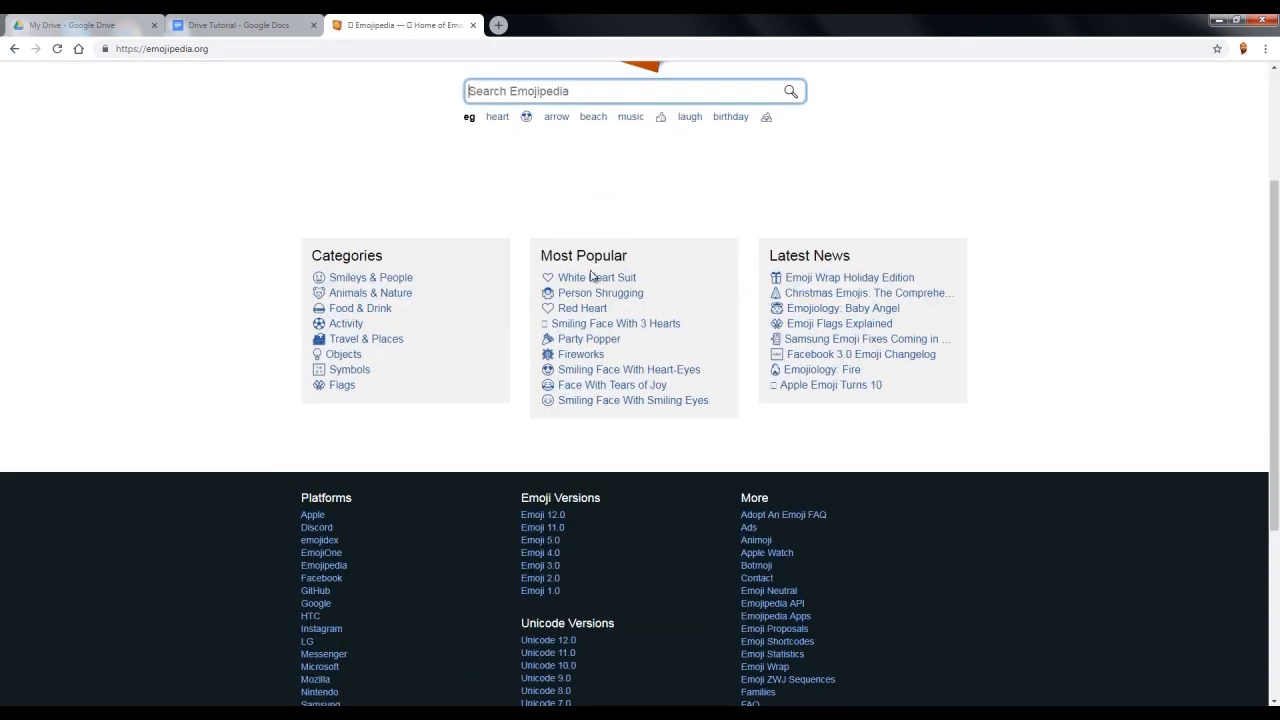
{"action": "scroll", "coordinate": [595, 277], "scroll_direction": "up", "scroll_amount": 2}
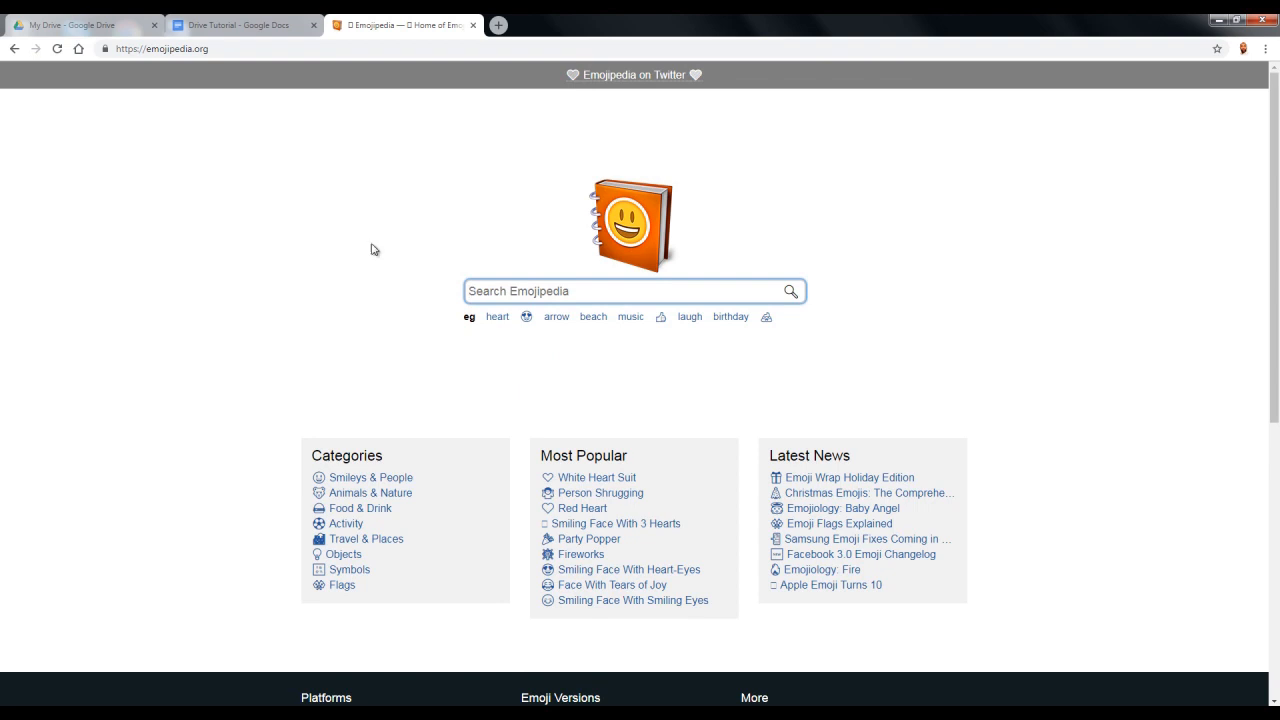
{"action": "left_click", "coordinate": [163, 34]}
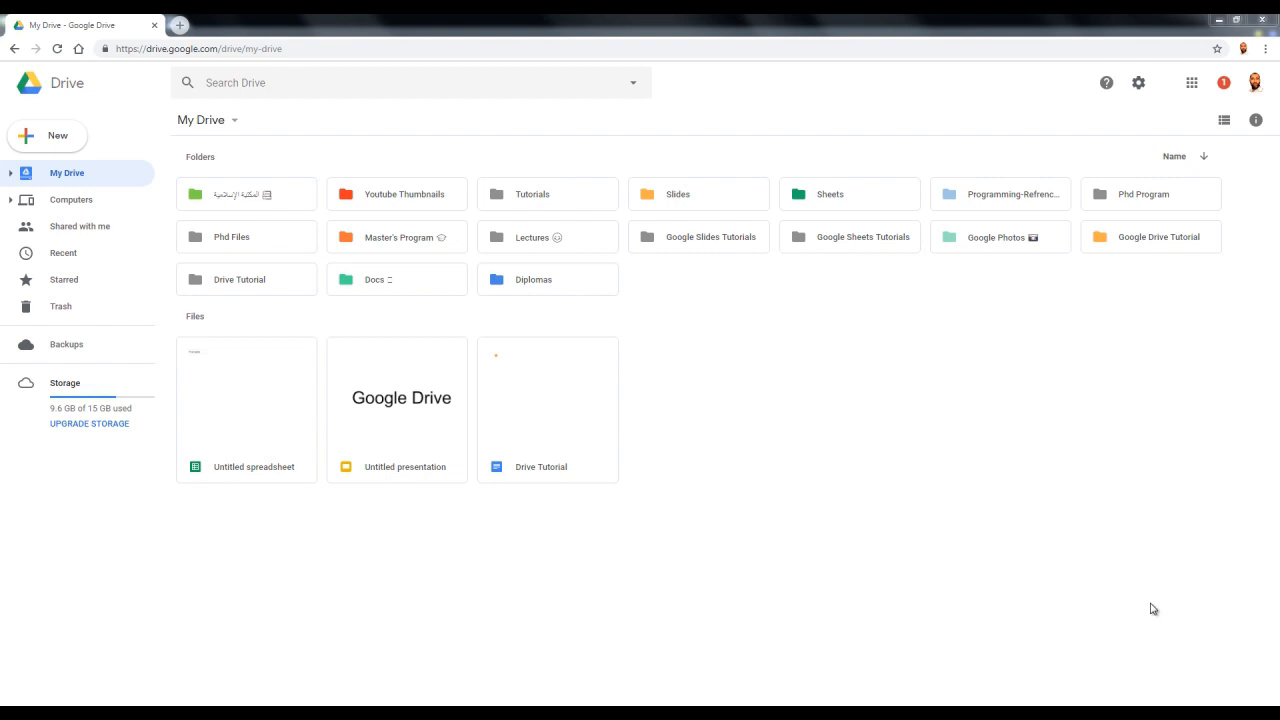
Select Untitled spreadsheet, Untitled presentation and the Drive Tutorial document, and move them into the "Google Drive Tutorial" folder
{"action": "left_click_drag", "start_coordinate": [245, 506], "coordinate": [557, 446]}
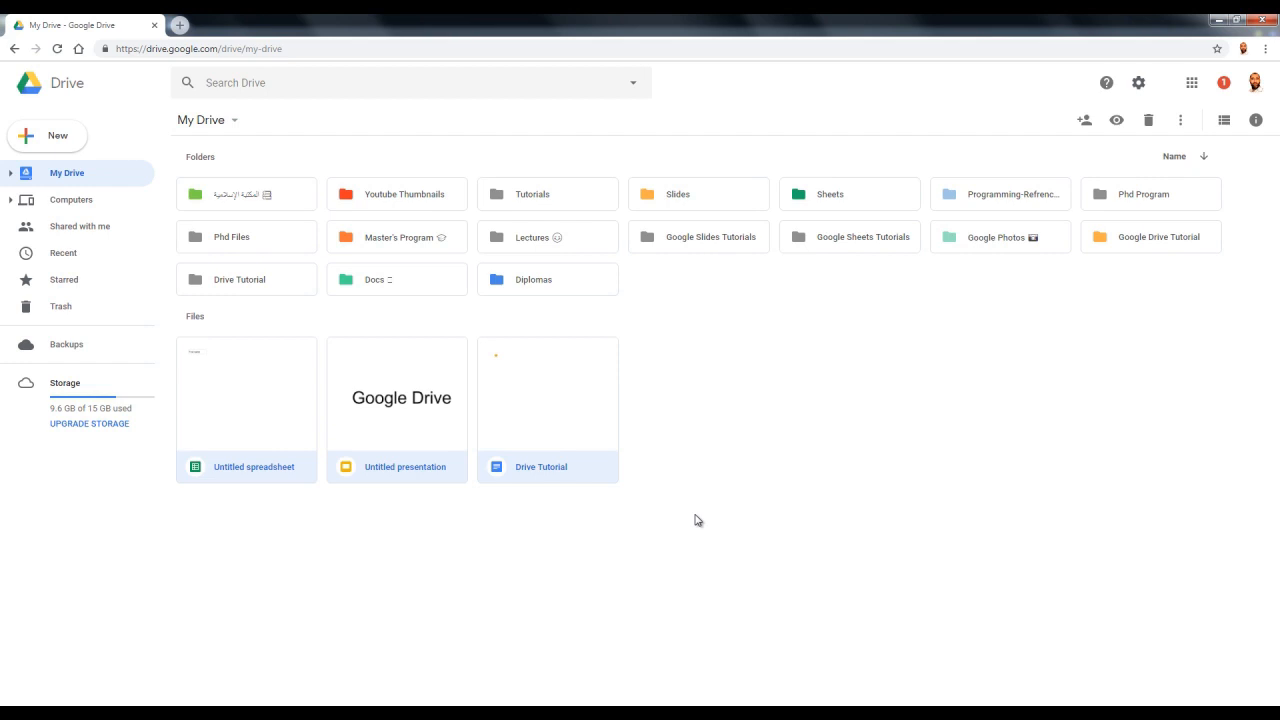
{"action": "left_click", "coordinate": [371, 514]}
{"action": "left_click", "coordinate": [282, 476]}
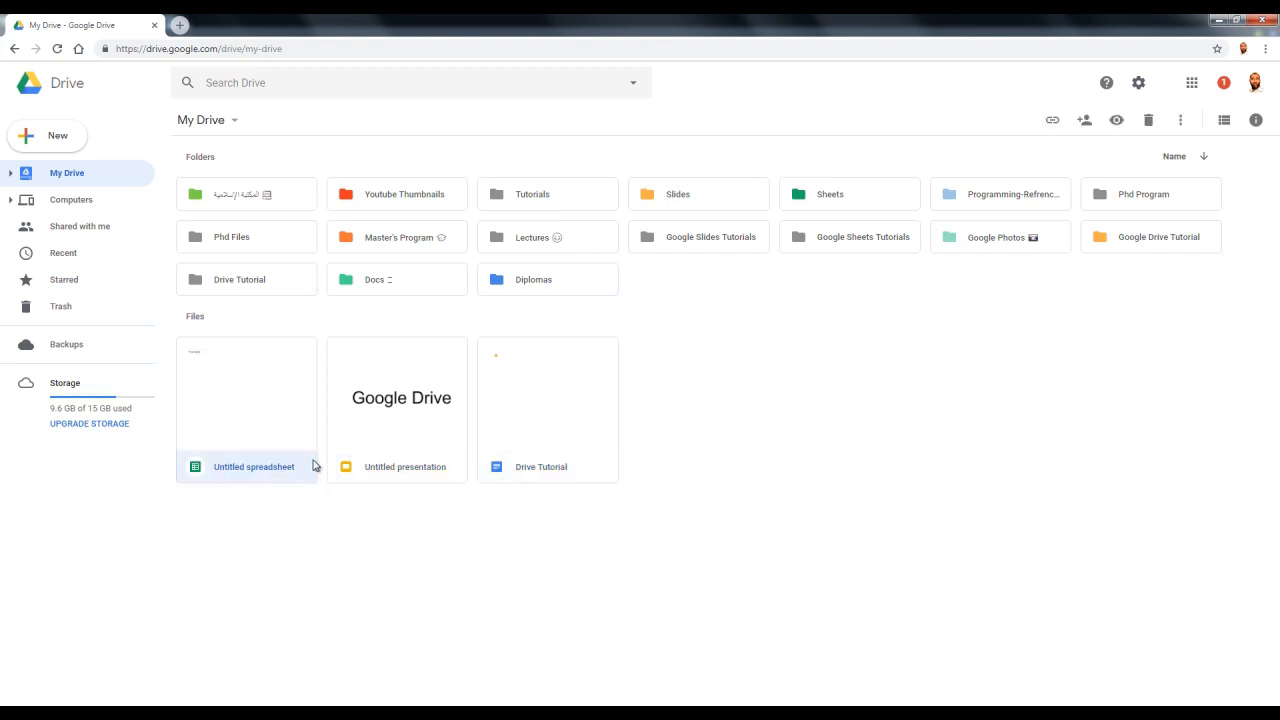
{"action": "key", "text": "shift+Right"}
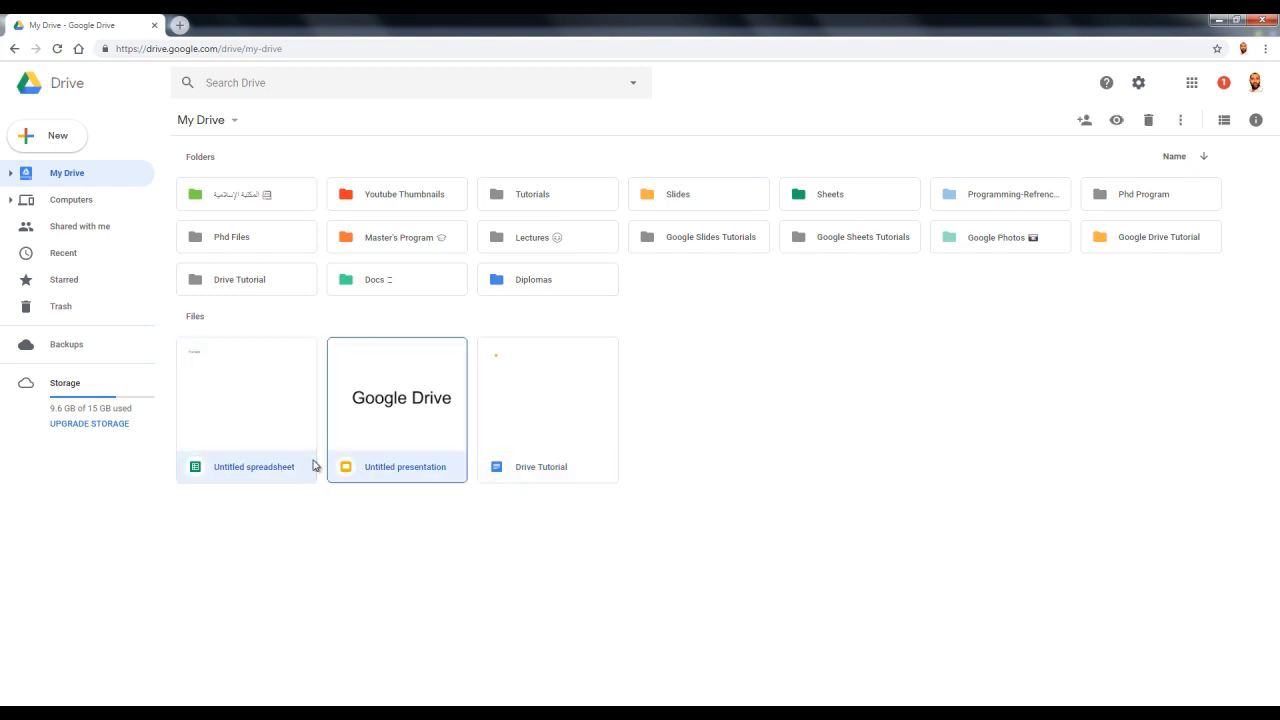
{"action": "key", "text": "shift+Right"}
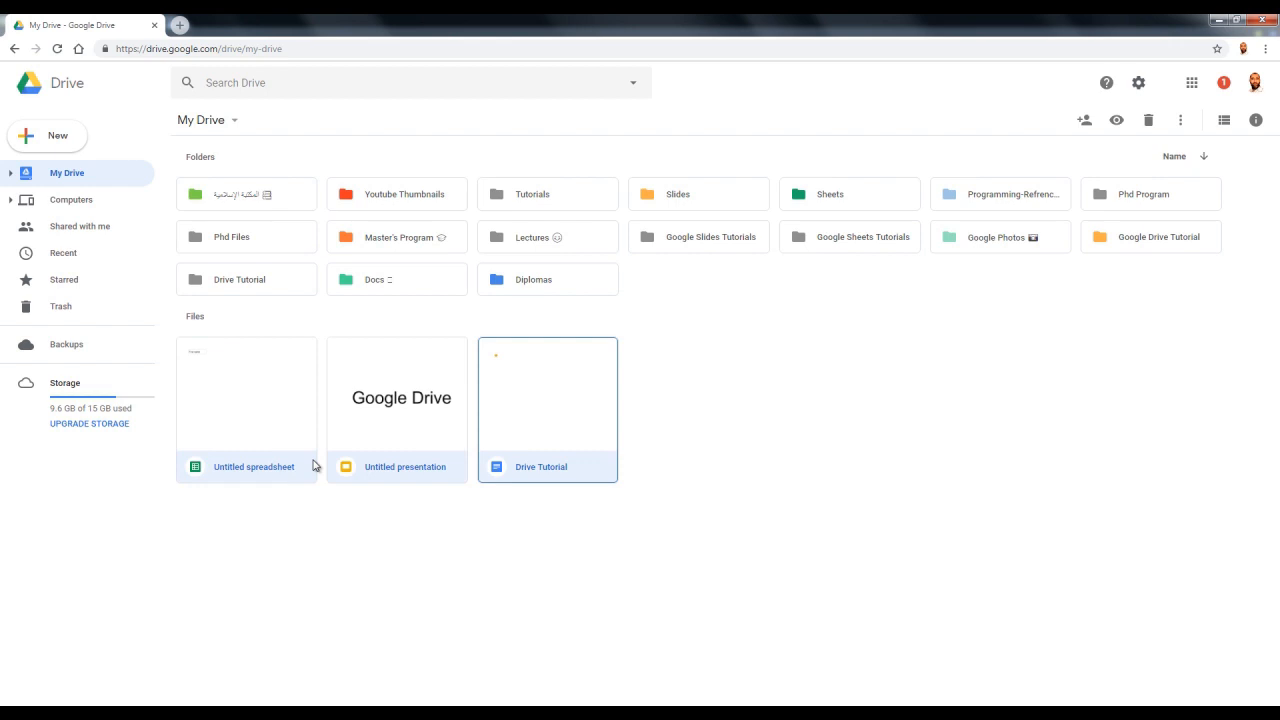
{"action": "left_click_drag", "start_coordinate": [534, 447], "coordinate": [1114, 233]}
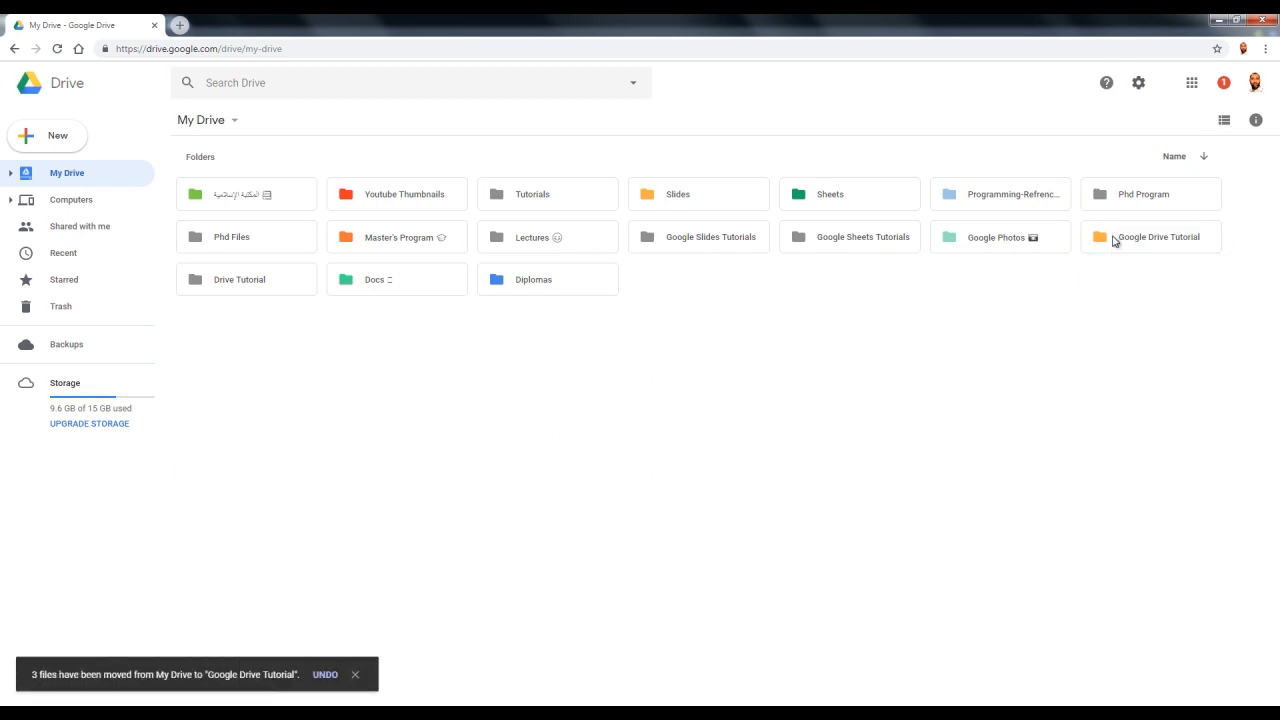
Check the contents of the "Google Drive Tutorial" folder, go back to My Drive and open the folder again
{"action": "double_click", "coordinate": [1115, 240]}
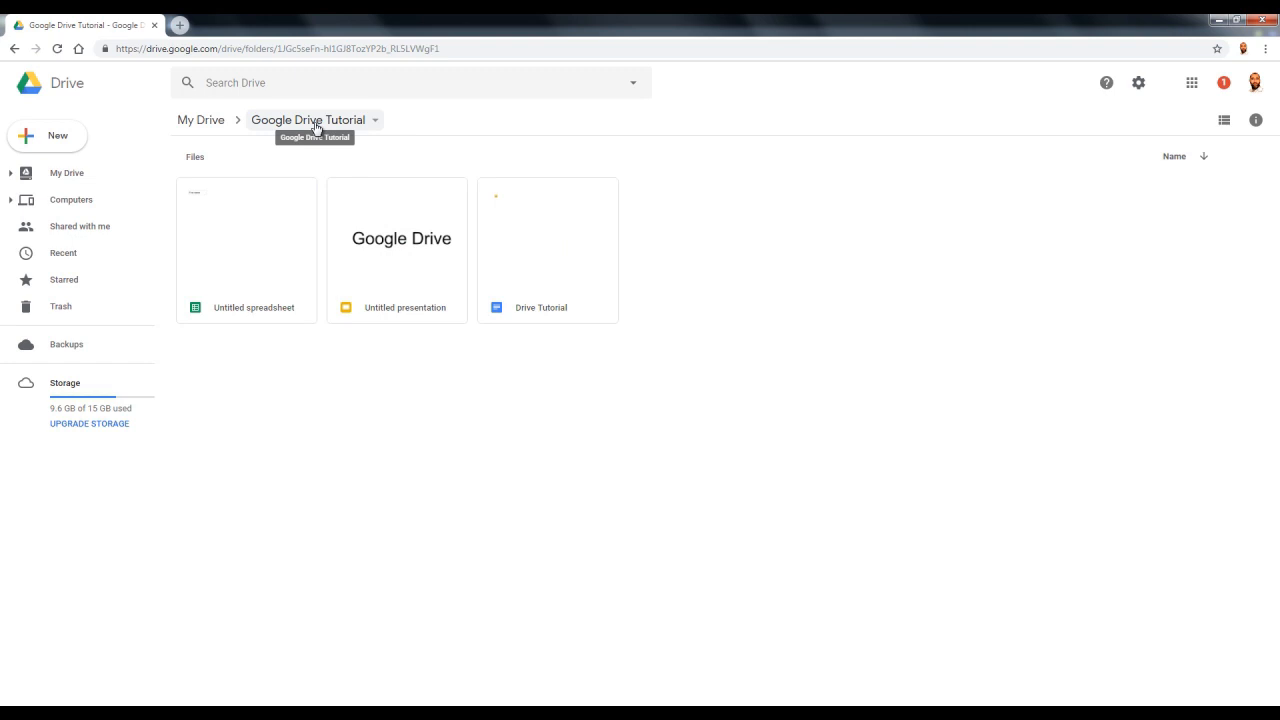
{"action": "left_click", "coordinate": [224, 122]}
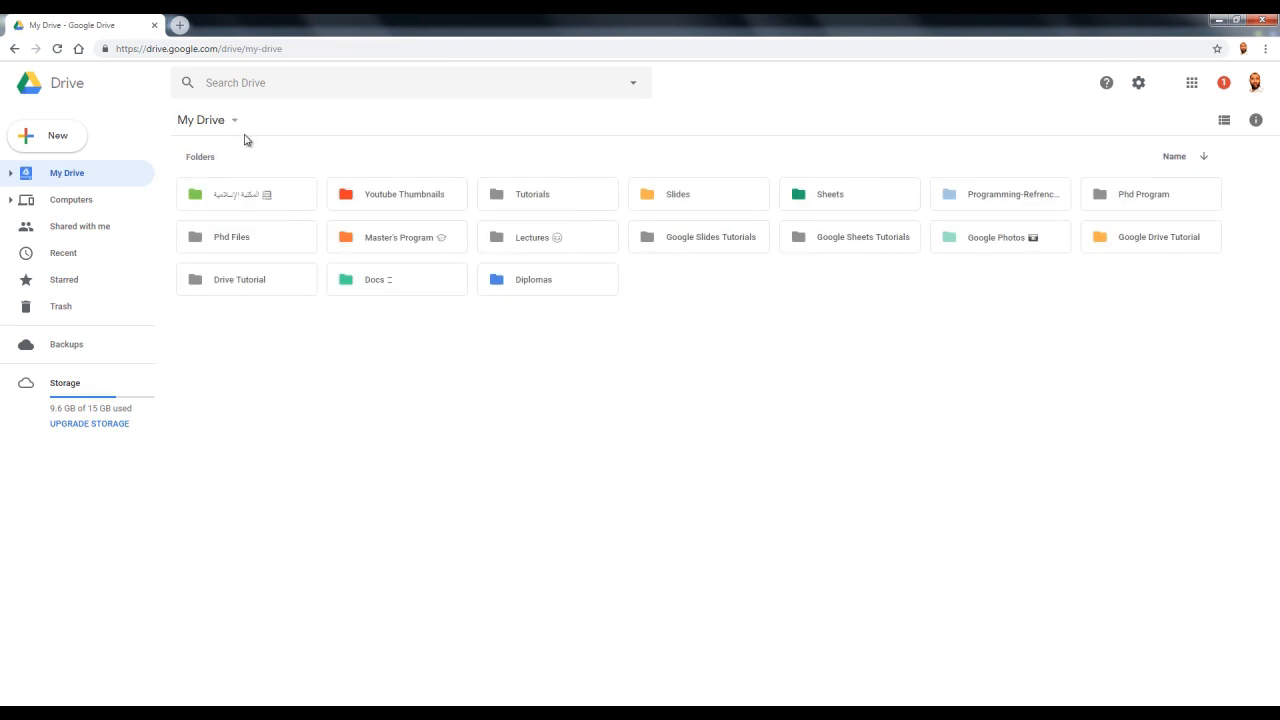
{"action": "double_click", "coordinate": [1193, 244]}
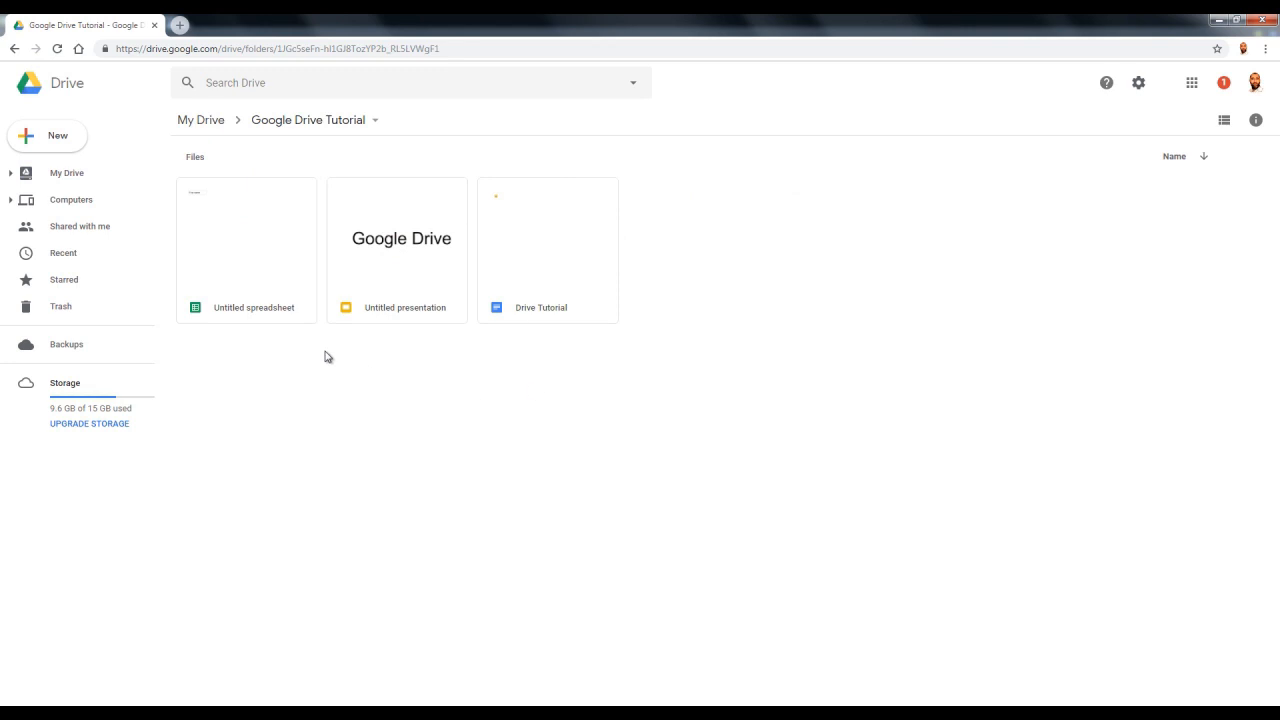
Move Untitled spreadsheet into the "Drive Tutorial" folder using the expanded My Drive folder tree, and open that folder
{"action": "left_click", "coordinate": [281, 320]}
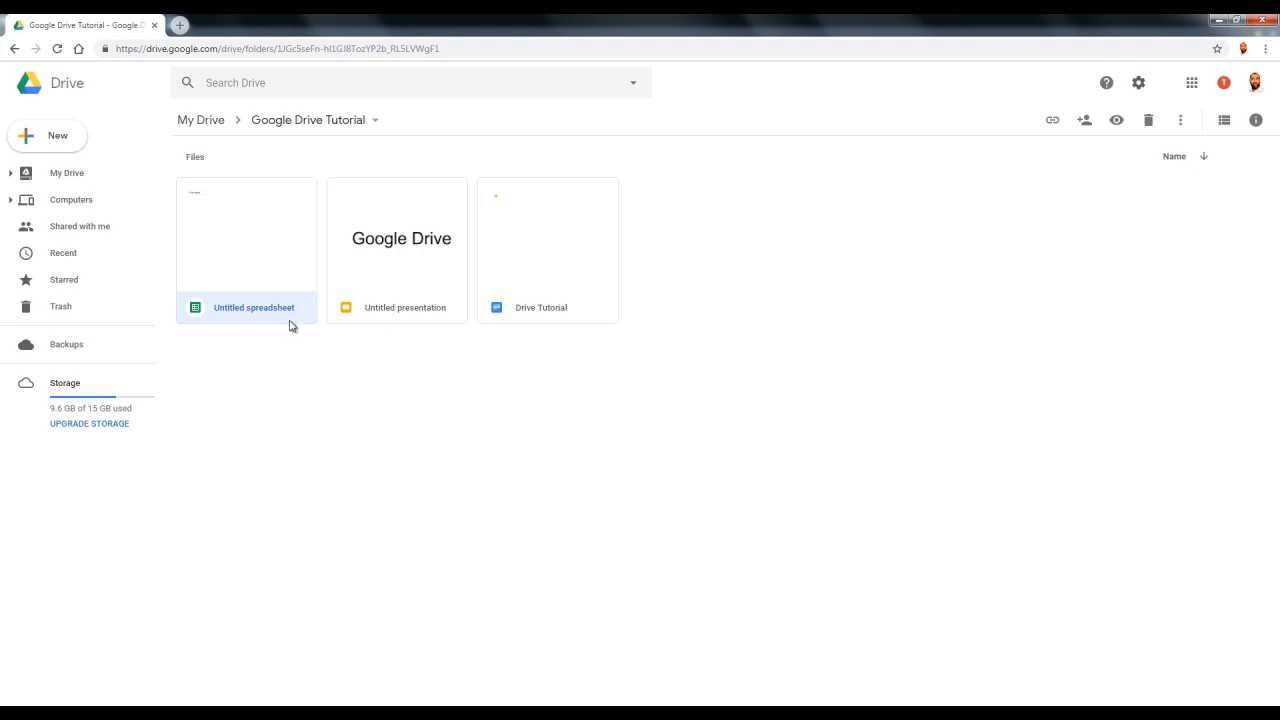
{"action": "left_click", "coordinate": [10, 176]}
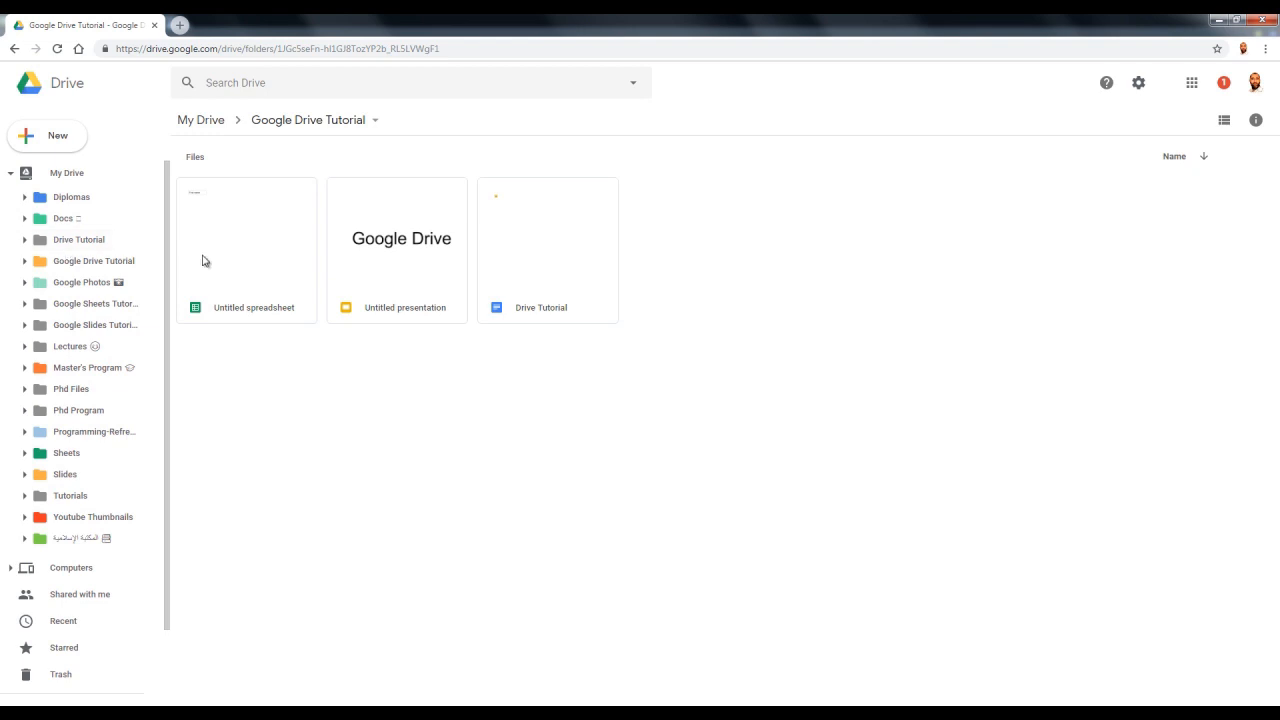
{"action": "left_click_drag", "start_coordinate": [230, 320], "coordinate": [60, 241]}
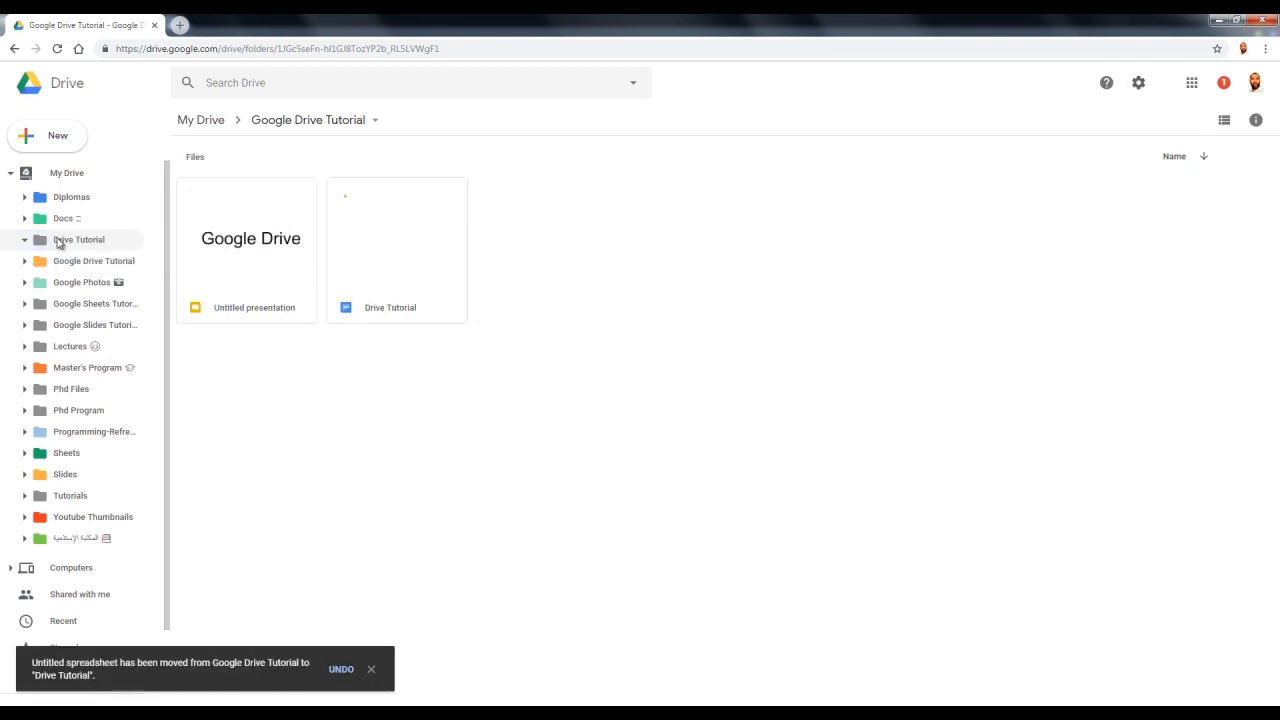
{"action": "left_click", "coordinate": [60, 241]}
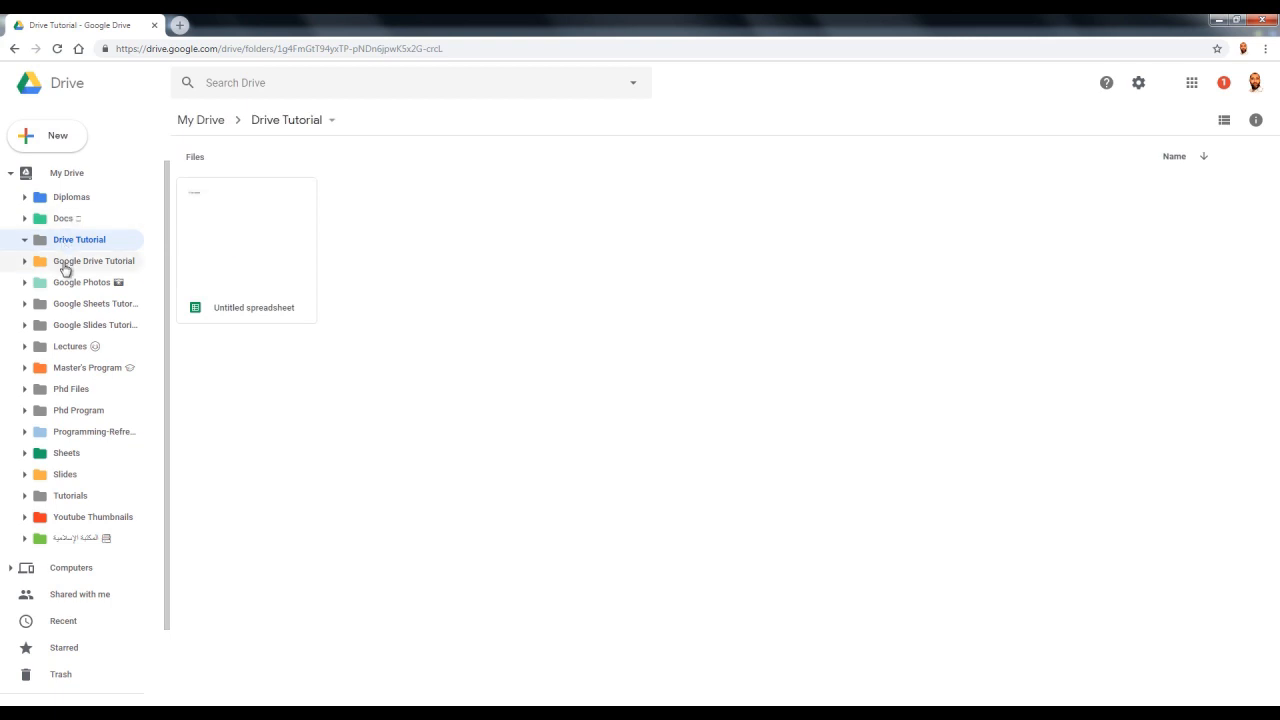
Open the "Google Drive Tutorial" folder and select Untitled presentation
{"action": "left_click", "coordinate": [65, 262]}
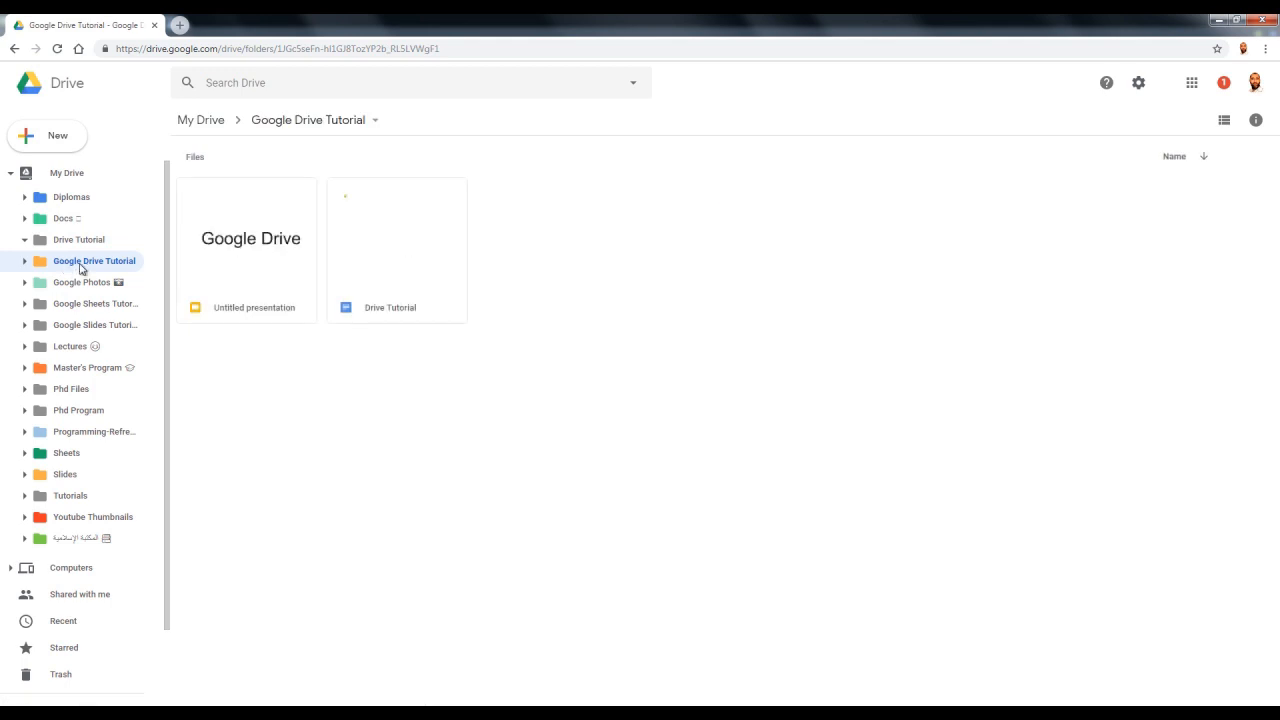
{"action": "left_click_drag", "start_coordinate": [234, 340], "coordinate": [312, 309]}
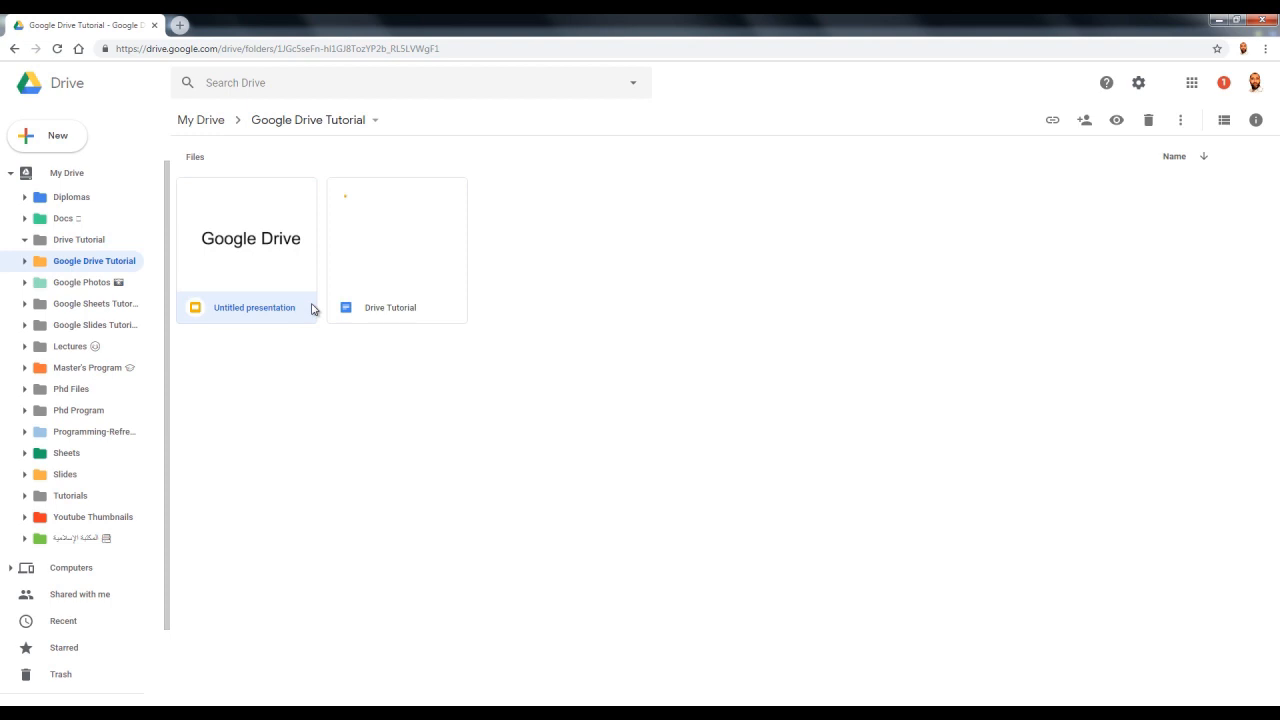
{"action": "right_click", "coordinate": [312, 309]}
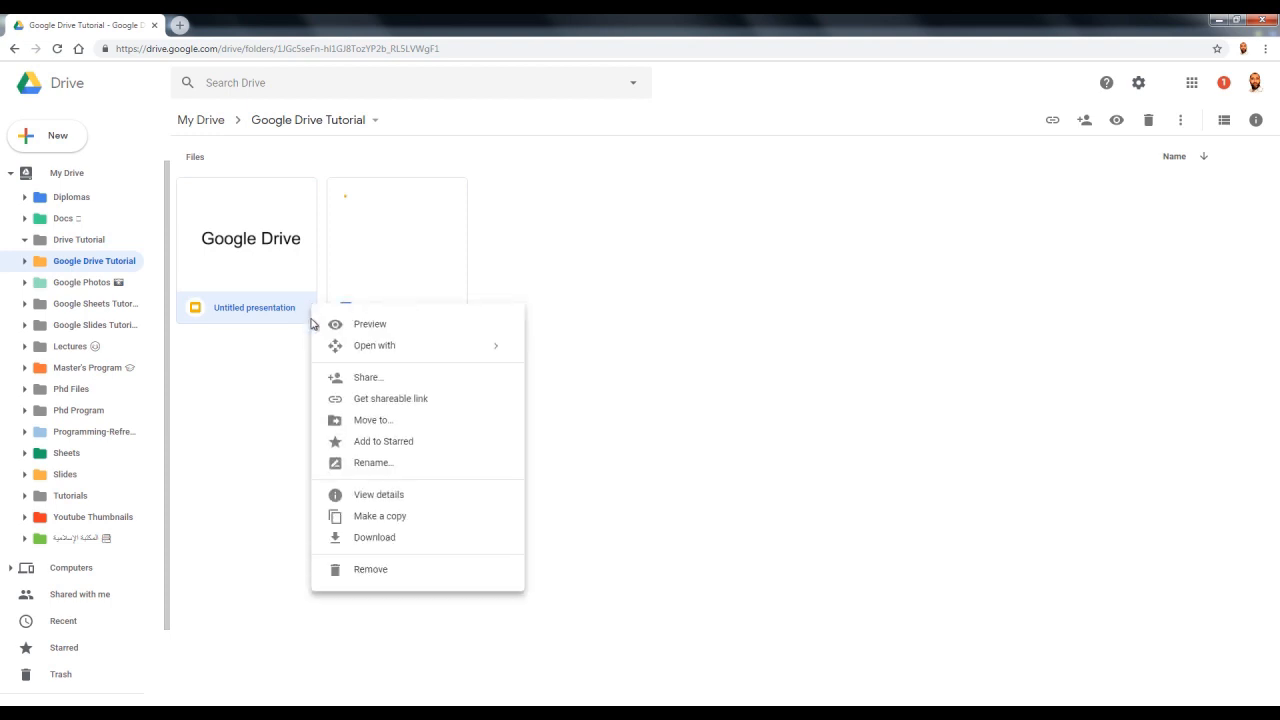
{"action": "left_click", "coordinate": [350, 420]}
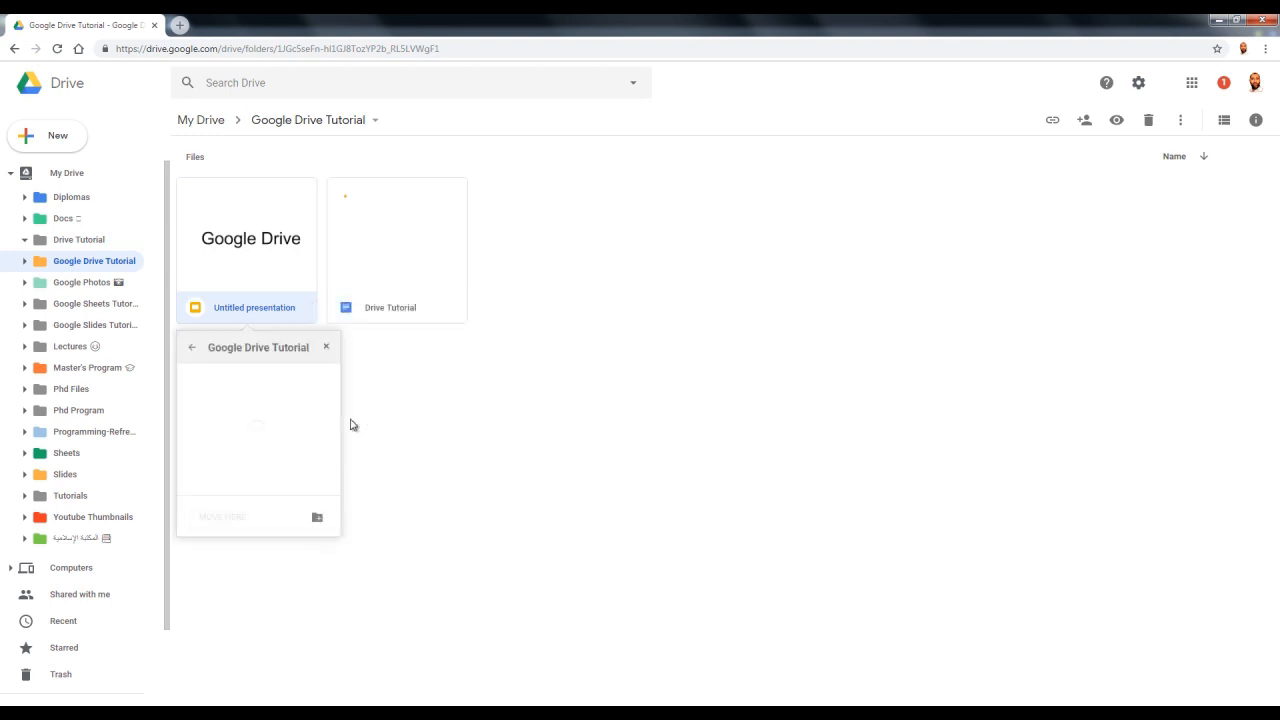
{"action": "left_click", "coordinate": [192, 347]}
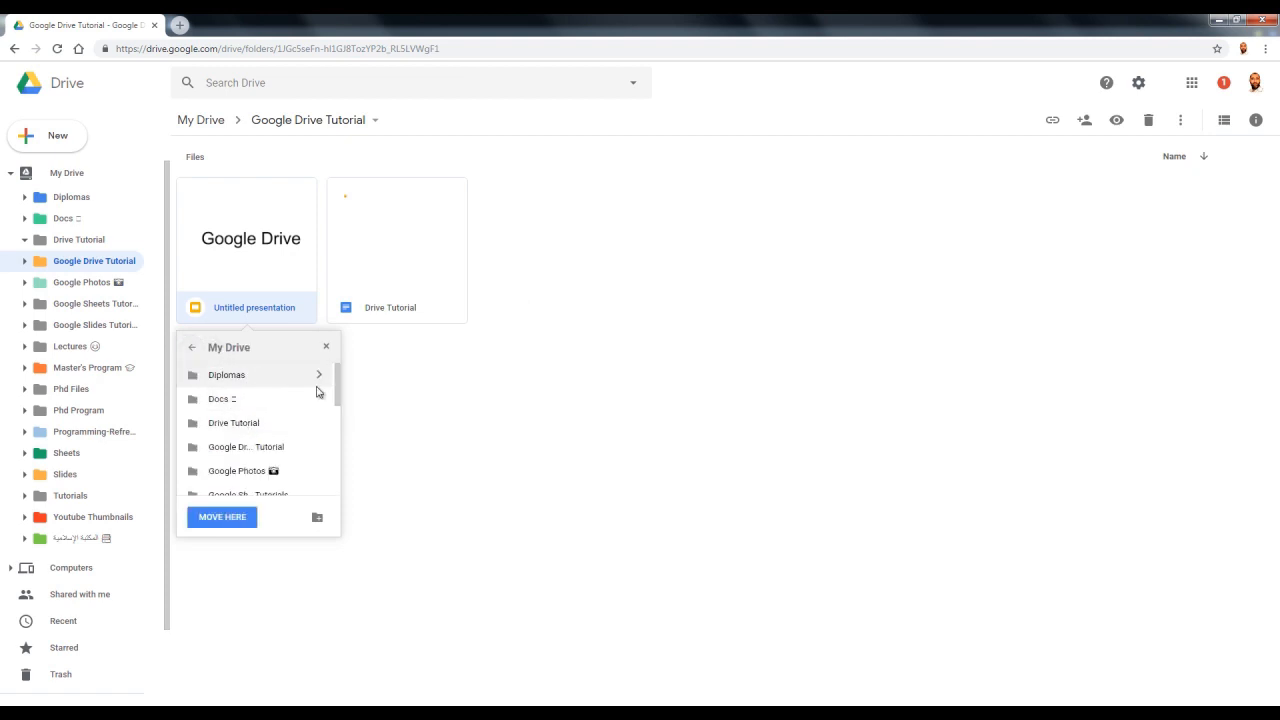
{"action": "left_click", "coordinate": [327, 348]}
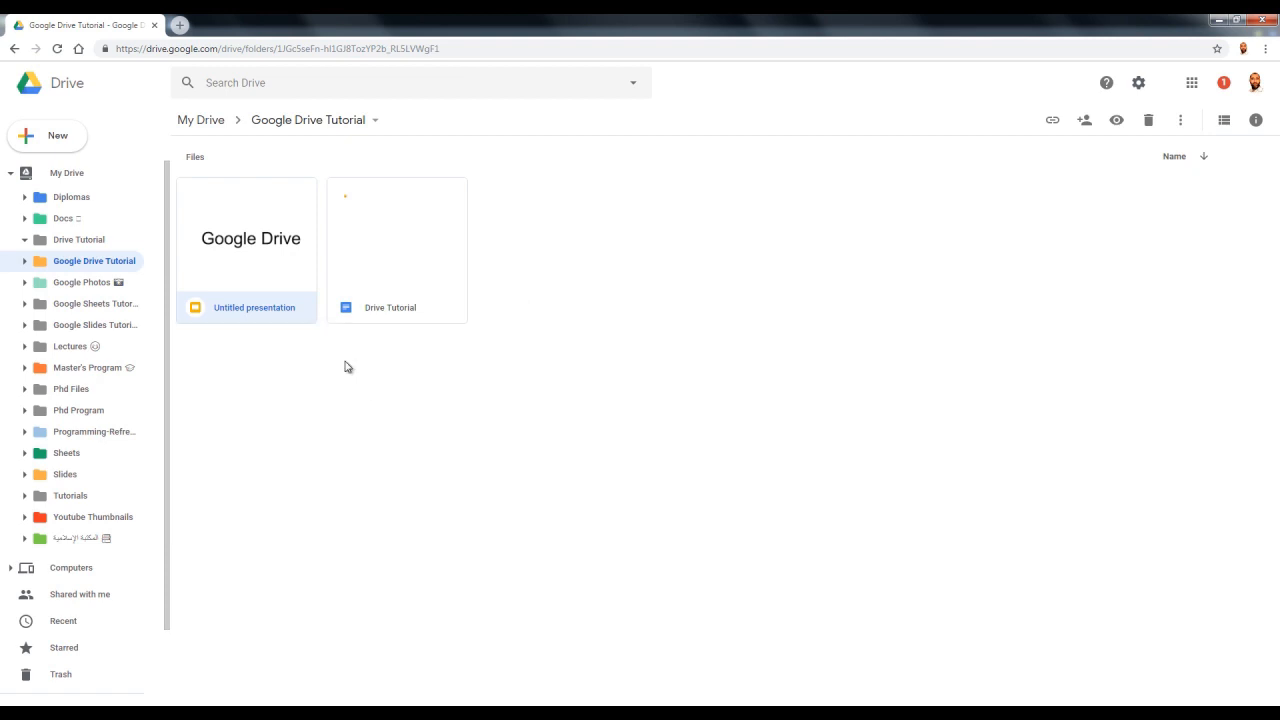
Move the selected Untitled presentation from the "Google Drive Tutorial" folder into the "Drive Tutorial" folder in My Drive
{"action": "left_click", "coordinate": [1181, 121]}
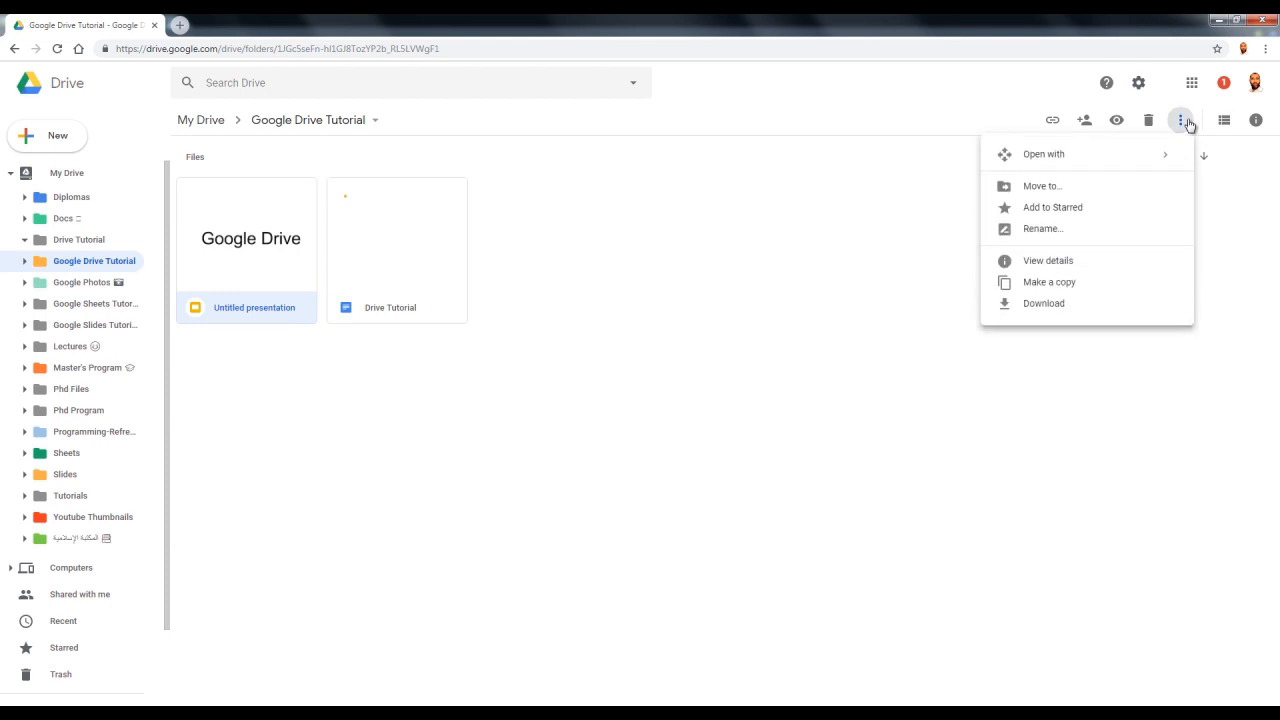
{"action": "left_click", "coordinate": [1080, 187]}
{"action": "left_click", "coordinate": [1047, 160]}
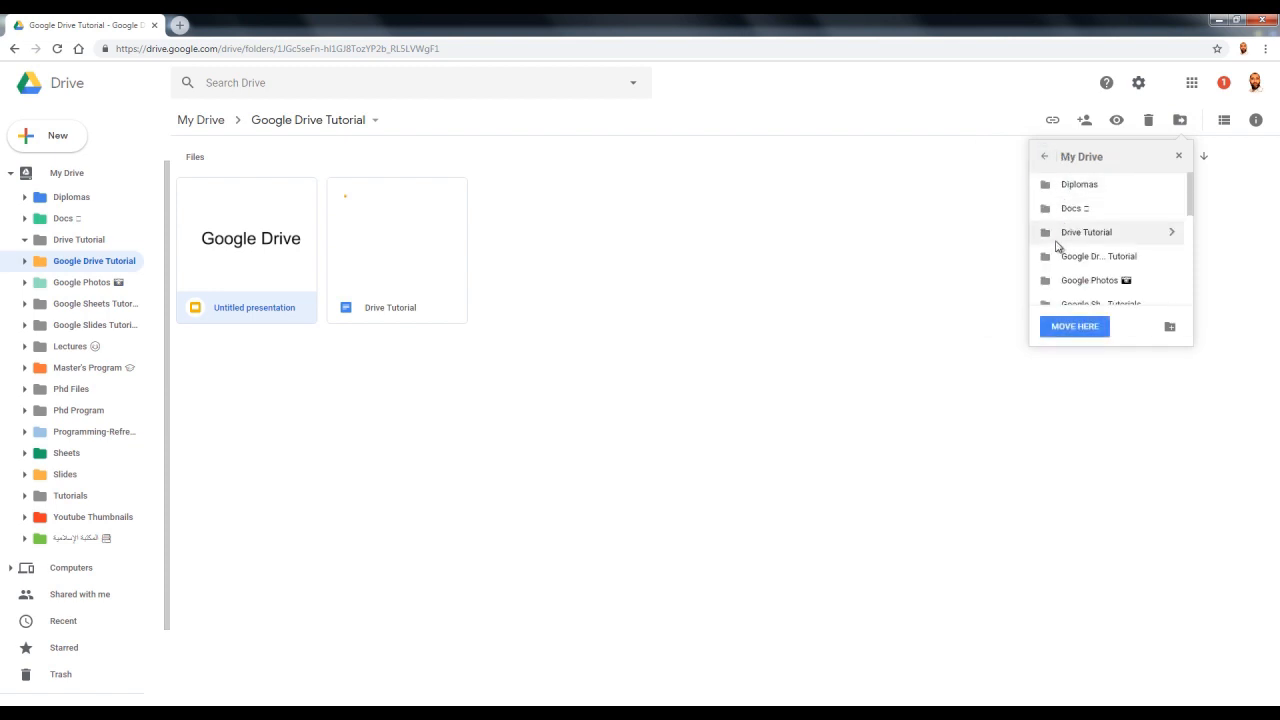
{"action": "left_click", "coordinate": [1050, 239]}
{"action": "double_click", "coordinate": [1051, 239]}
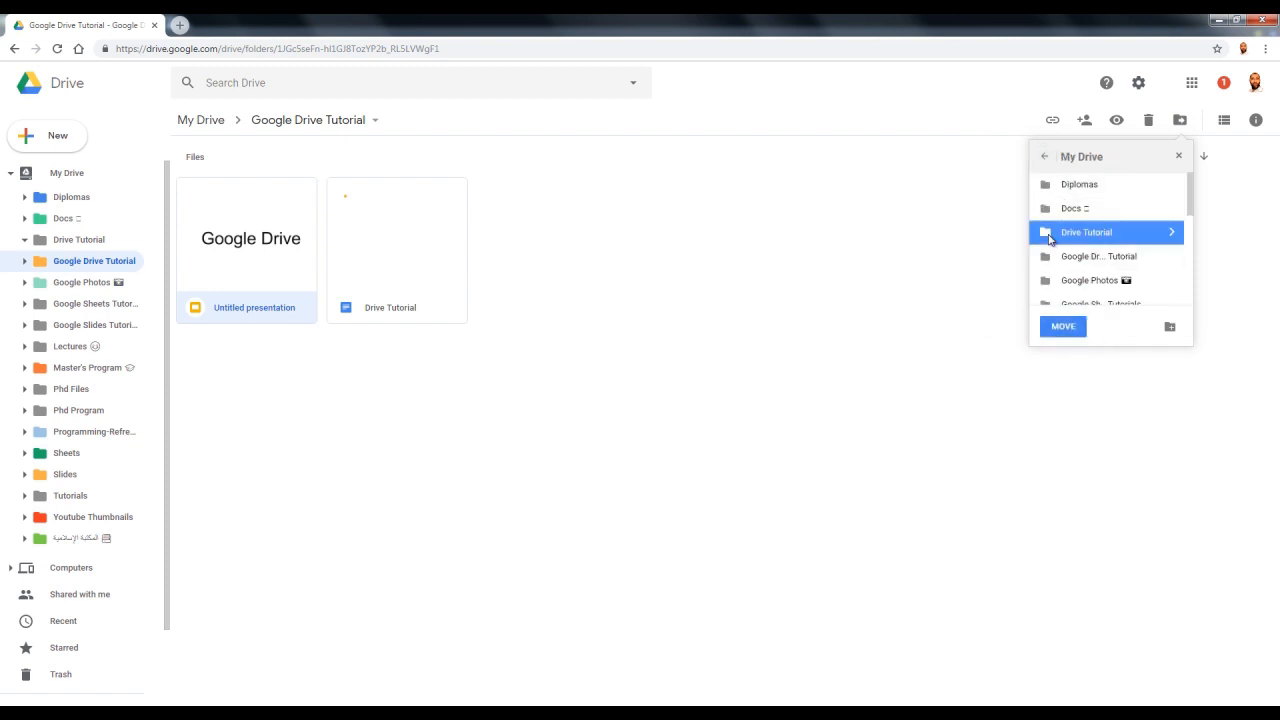
{"action": "left_click", "coordinate": [1074, 328]}
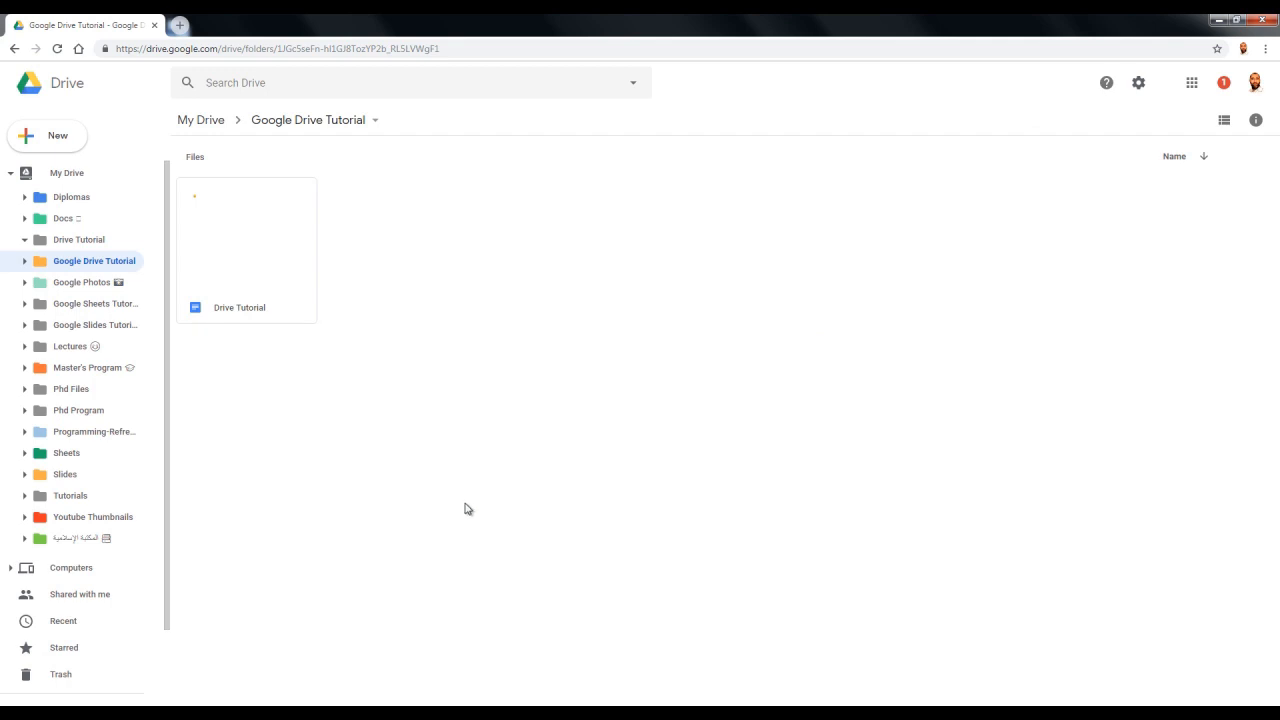
Check the contents of the "Drive Tutorial" folder and return to the "Google Drive Tutorial" folder
{"action": "left_click", "coordinate": [305, 320]}
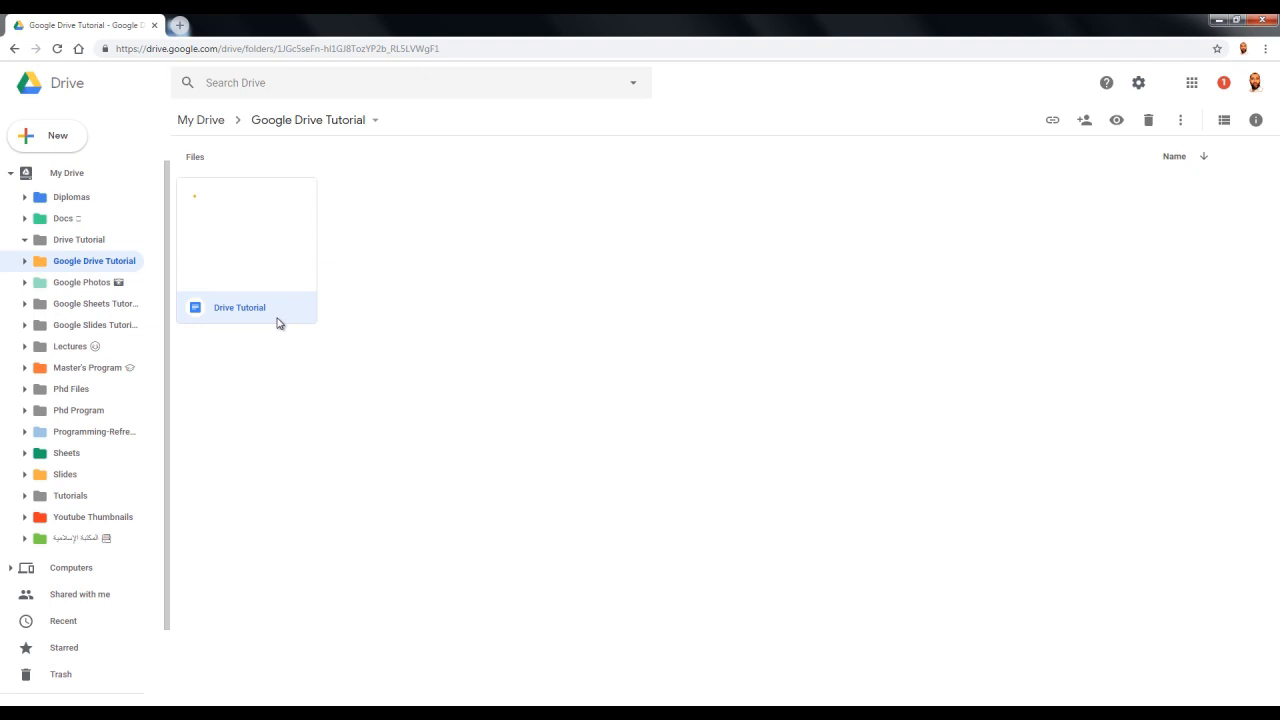
{"action": "left_click", "coordinate": [110, 248]}
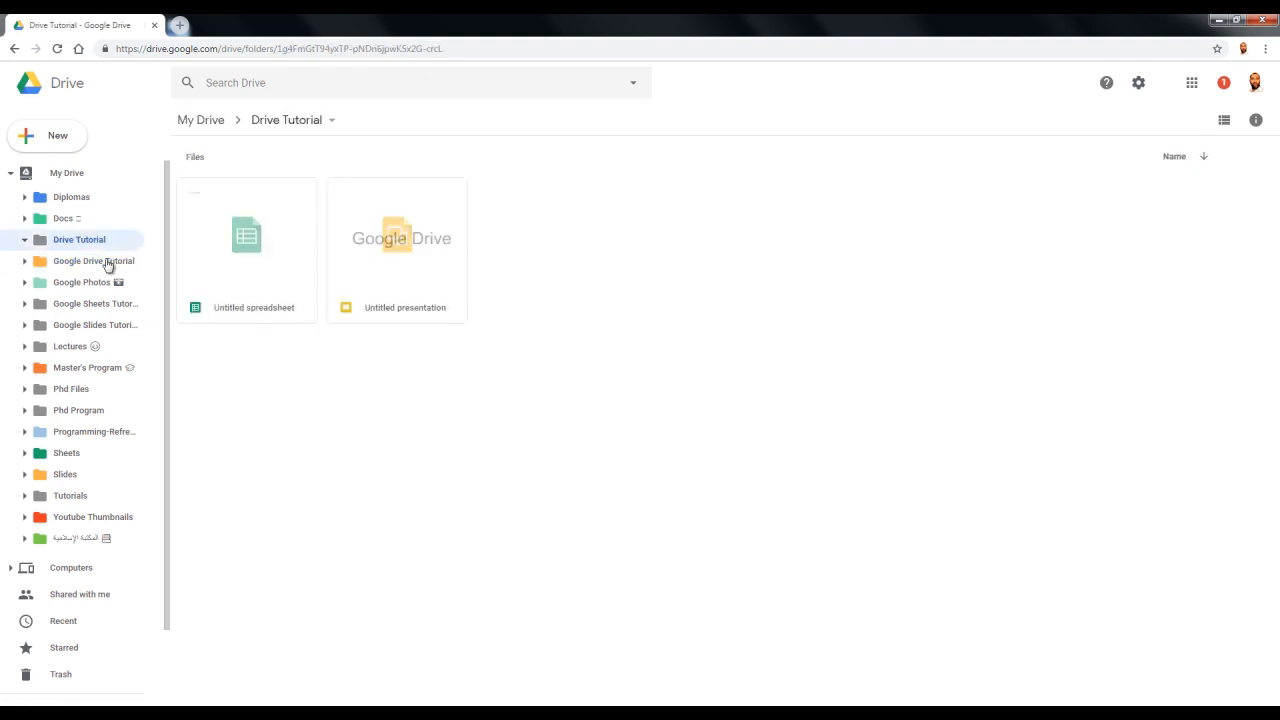
{"action": "left_click", "coordinate": [117, 268]}
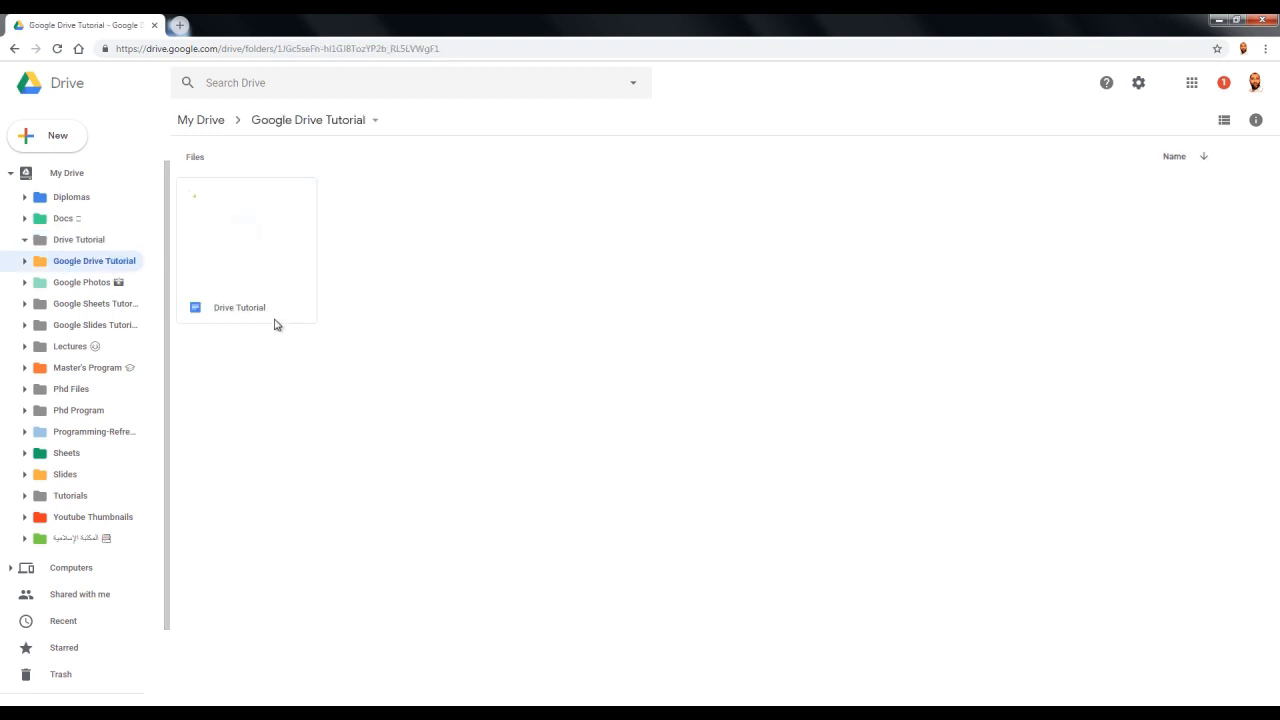
{"action": "right_click", "coordinate": [276, 324]}
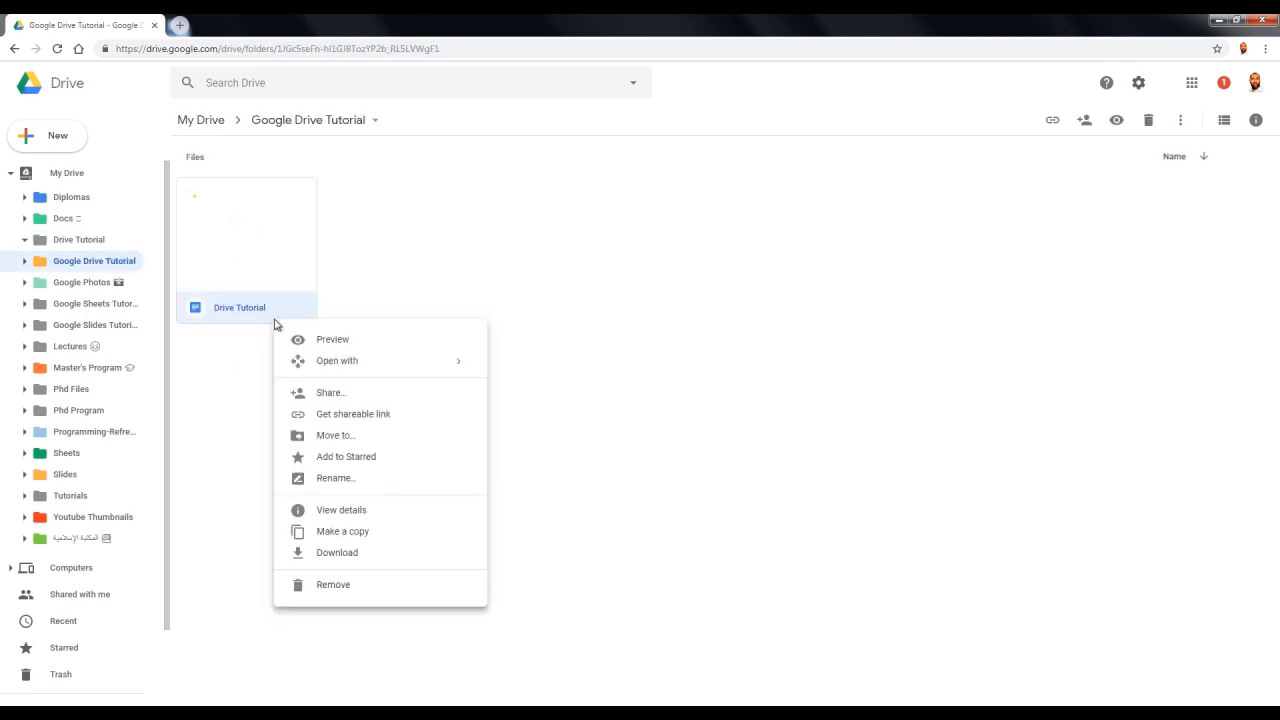
{"action": "left_click", "coordinate": [326, 438]}
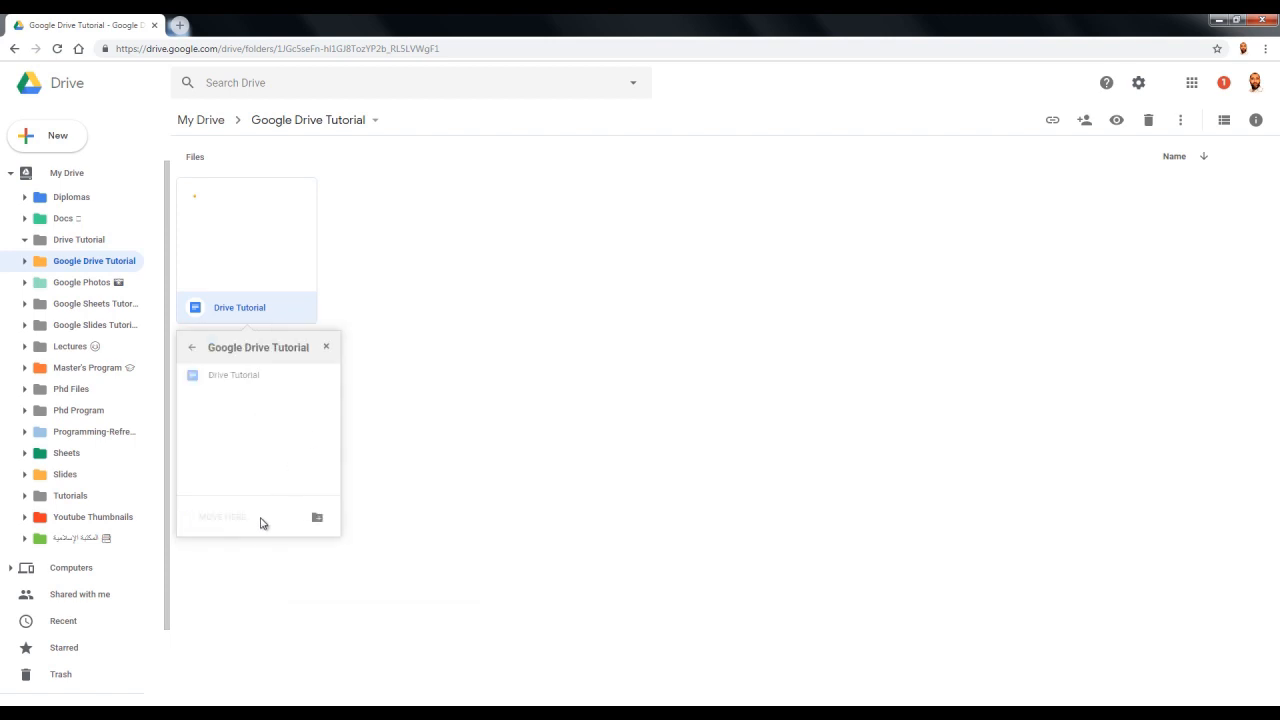
{"action": "left_click", "coordinate": [192, 347]}
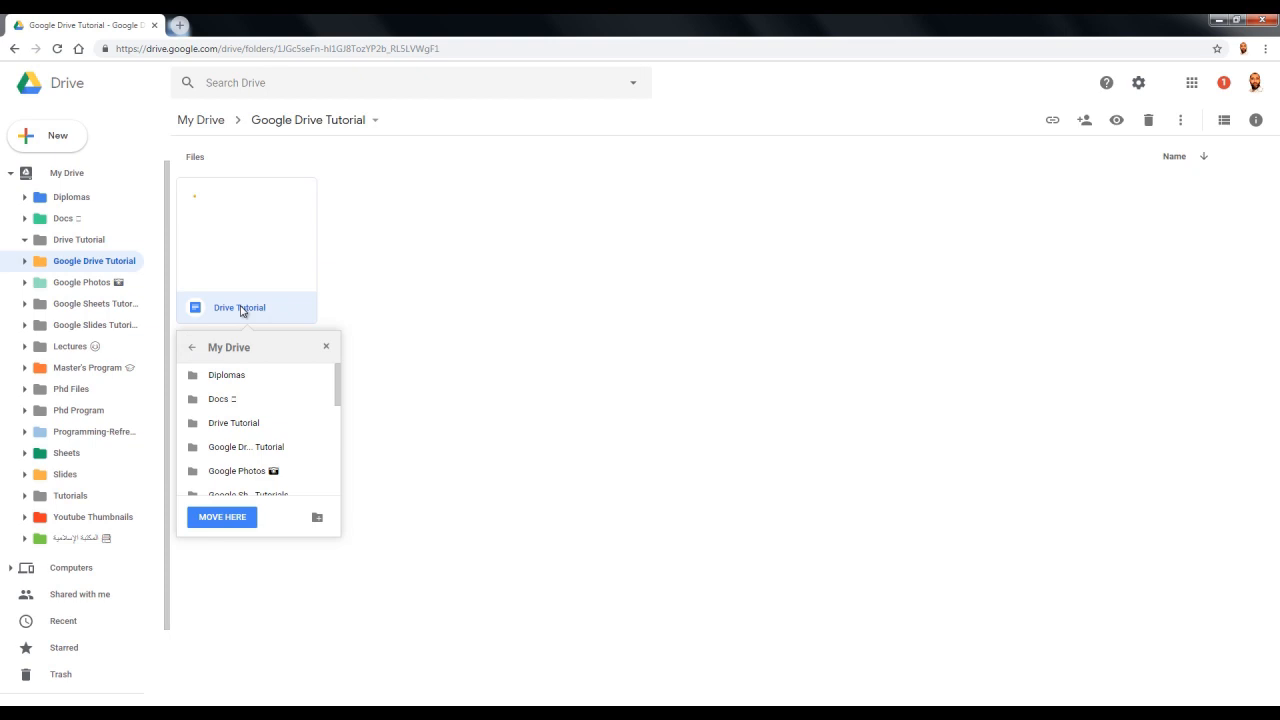
{"action": "left_click", "coordinate": [247, 428]}
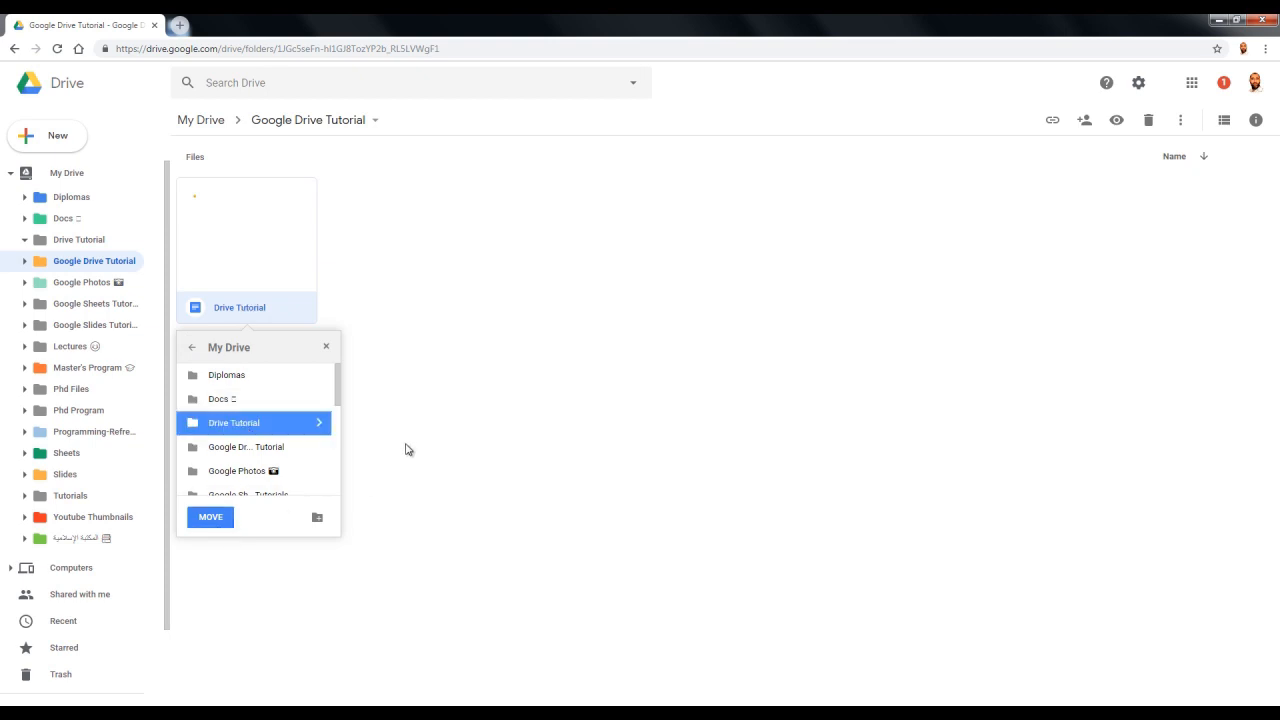
{"action": "left_click", "coordinate": [326, 347]}
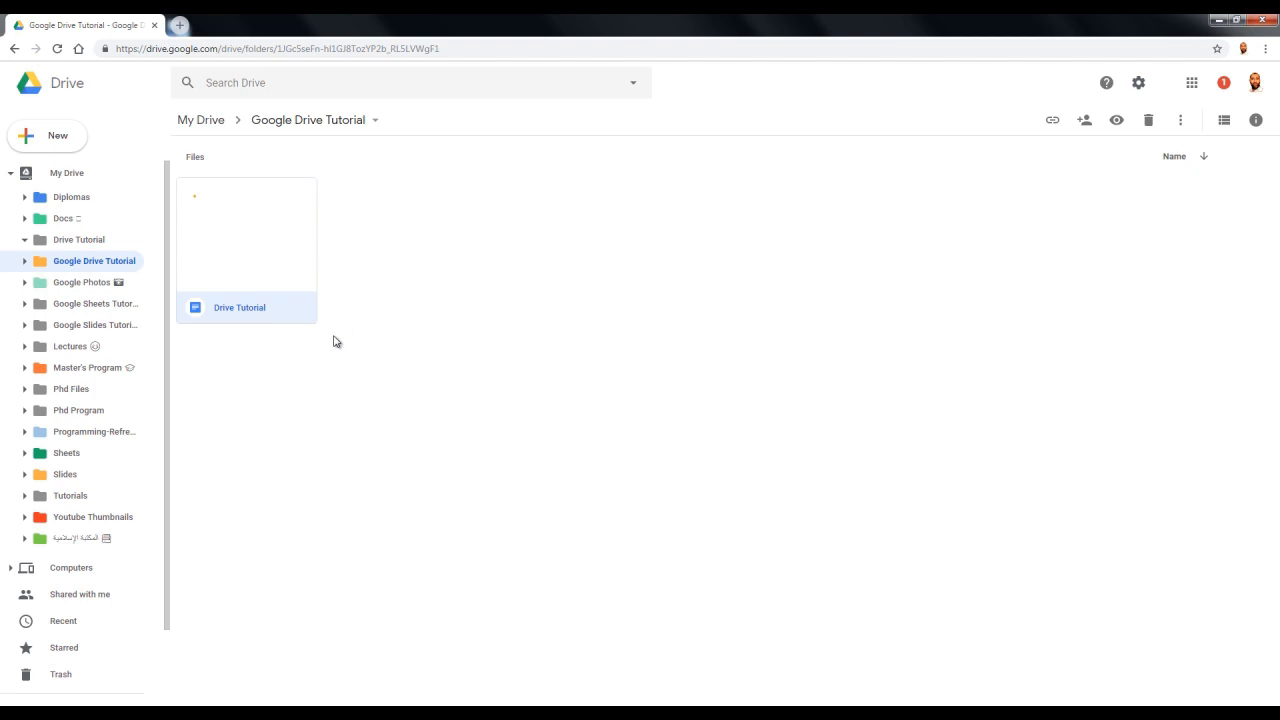
Add the Drive Tutorial document to the "Drive Tutorial" folder as a second location without moving it, and check both folders
{"action": "key", "text": "shift+z"}
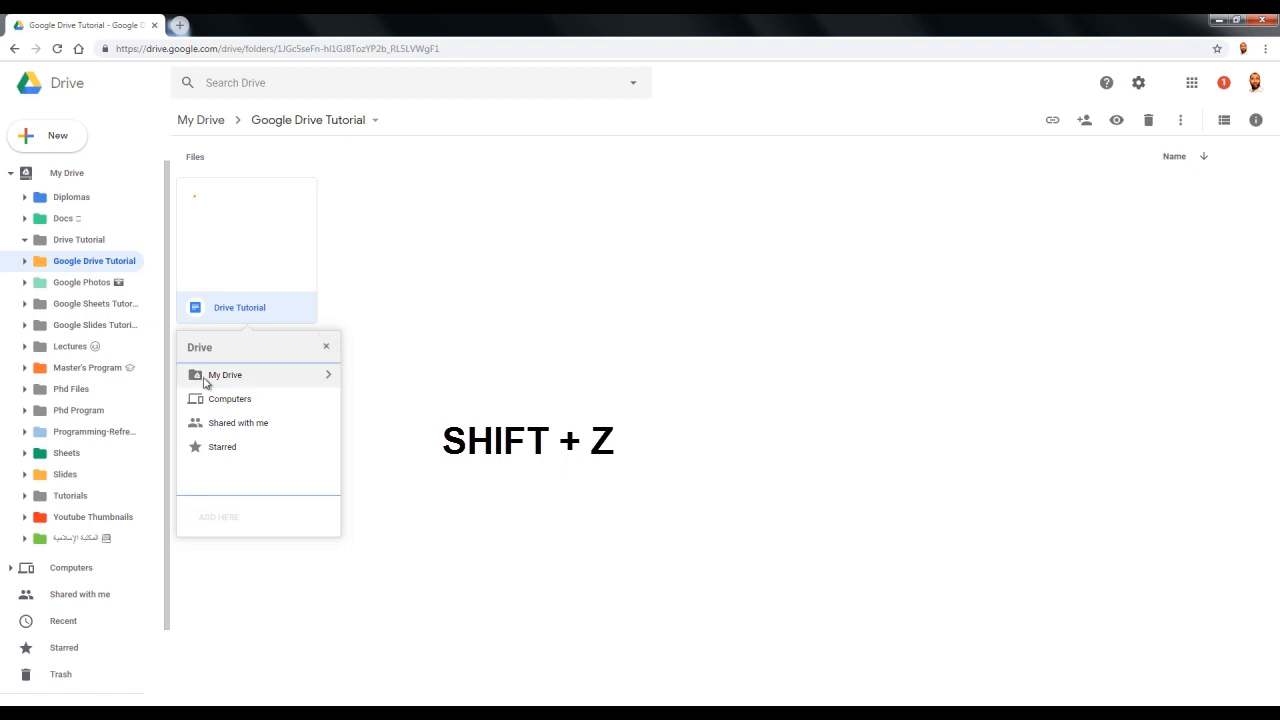
{"action": "left_click", "coordinate": [329, 376]}
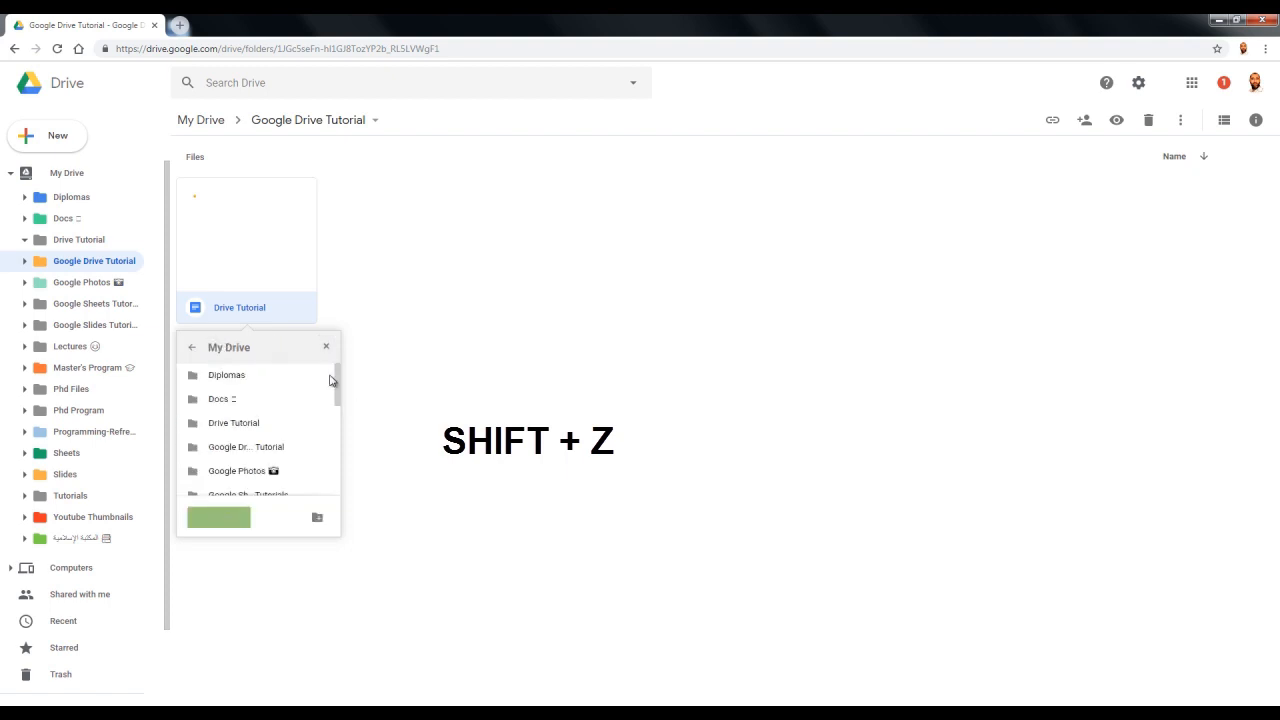
{"action": "left_click", "coordinate": [241, 424]}
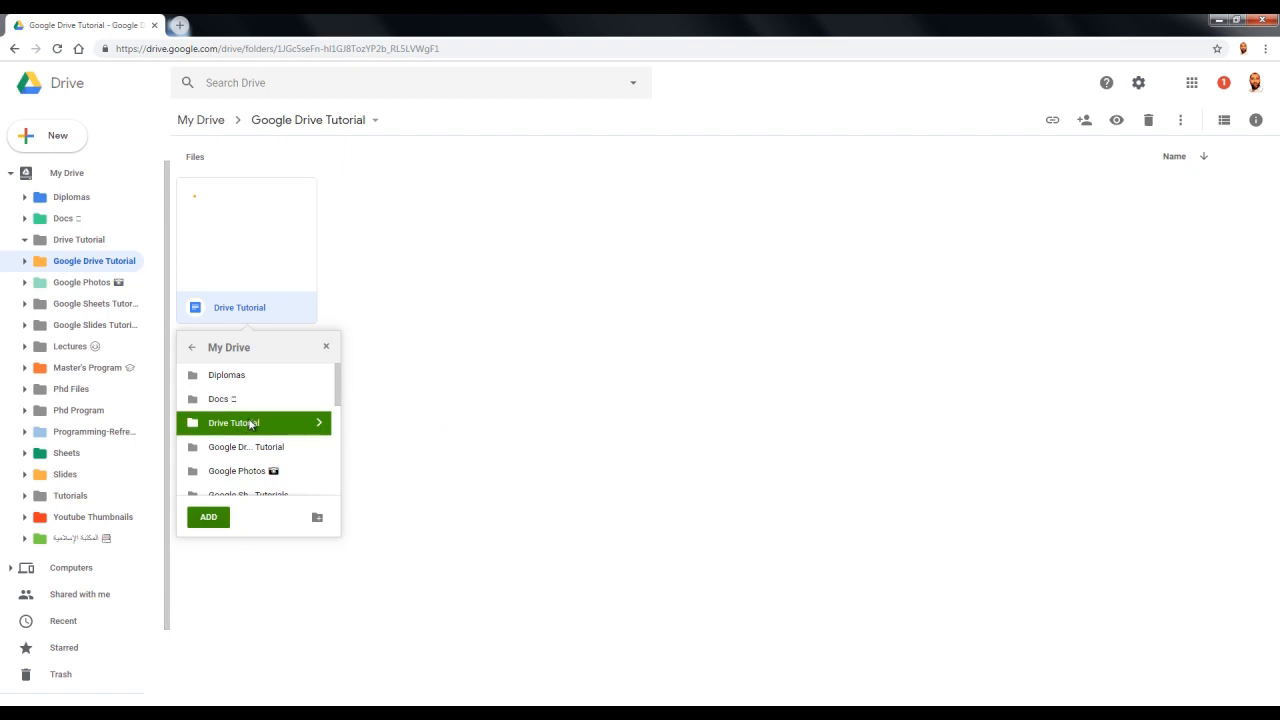
{"action": "left_click", "coordinate": [231, 426]}
{"action": "double_click", "coordinate": [233, 424]}
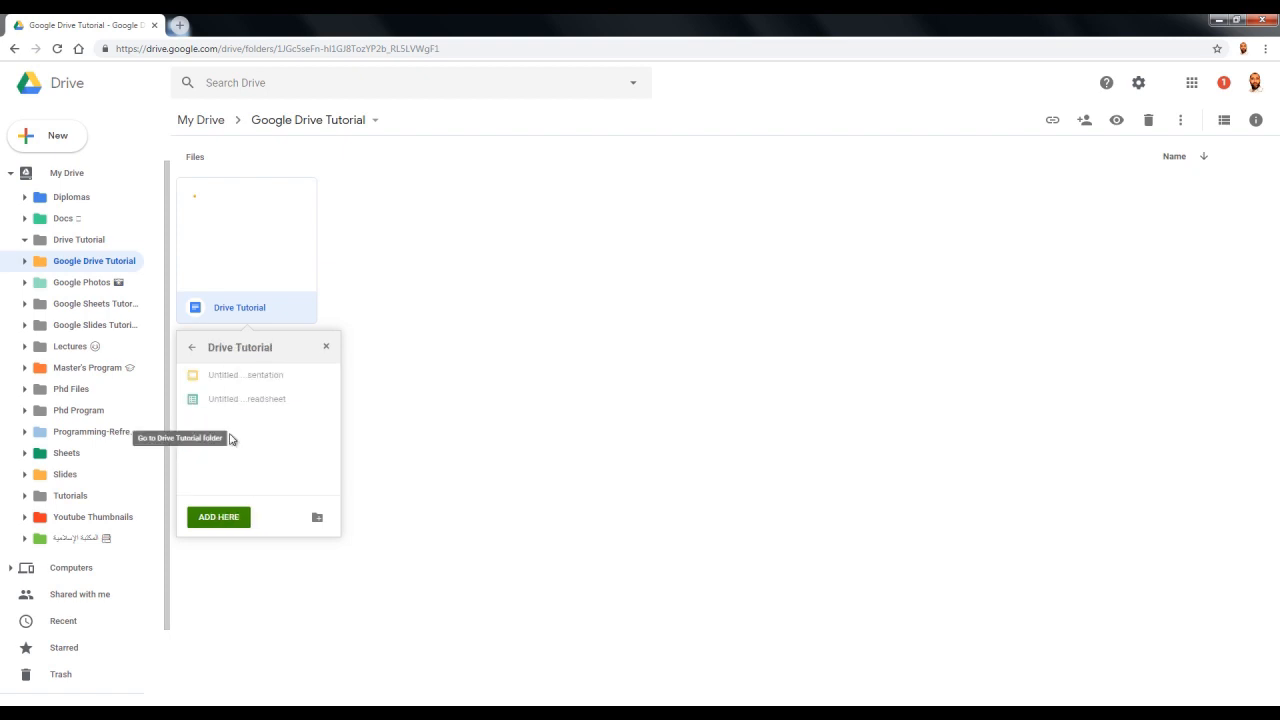
{"action": "left_click", "coordinate": [233, 520]}
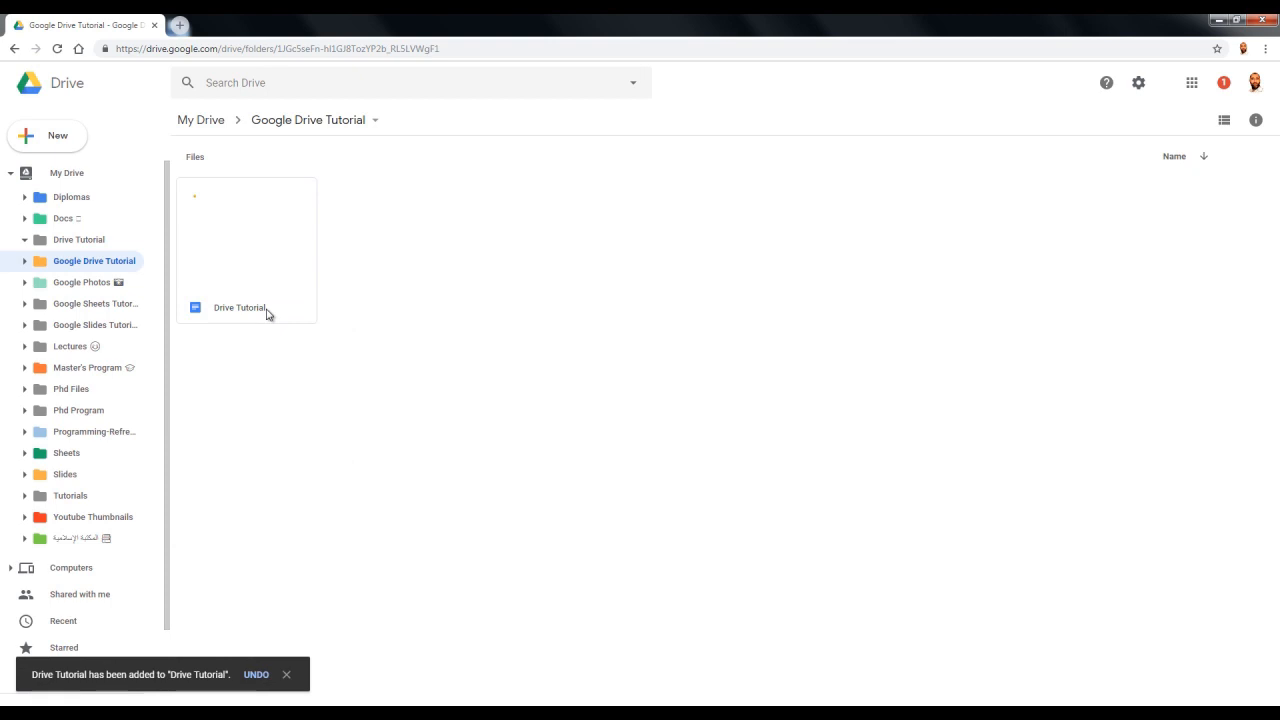
{"action": "left_click", "coordinate": [100, 241]}
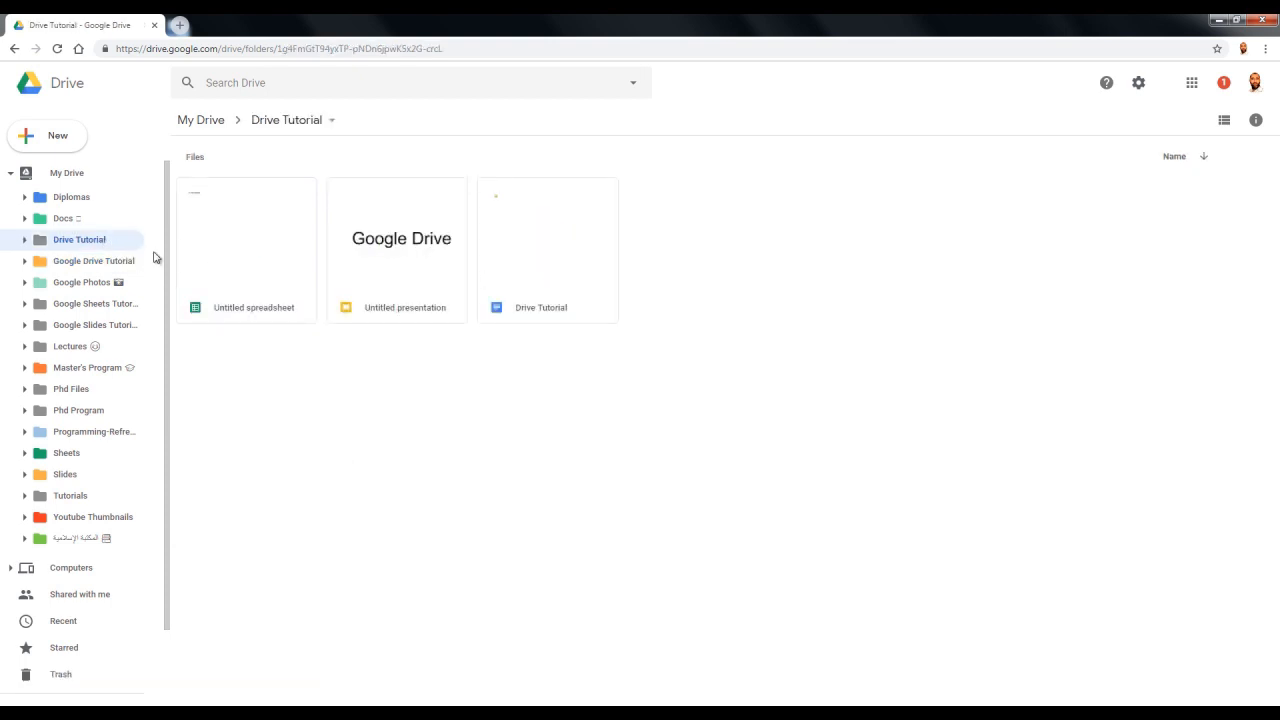
{"action": "left_click", "coordinate": [120, 266]}
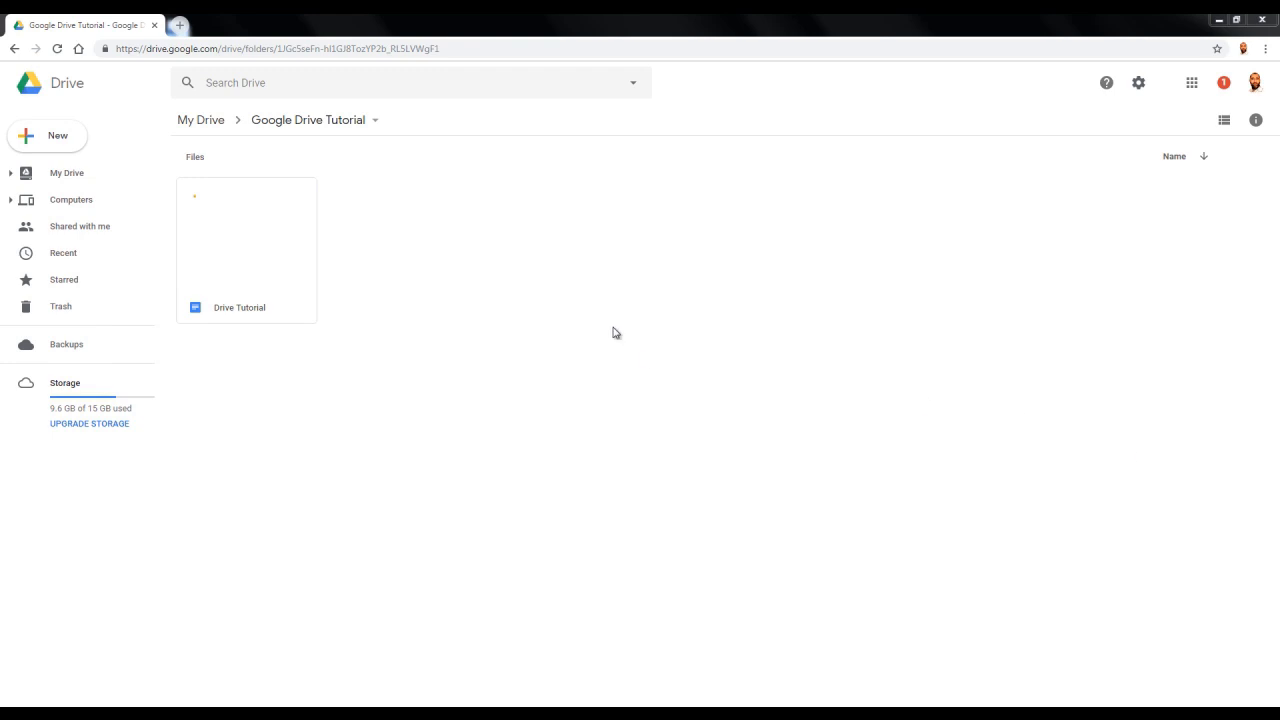
Remove the Drive Tutorial document from the "Google Drive Tutorial" folder by moving it to the Trash
{"action": "left_click", "coordinate": [307, 288]}
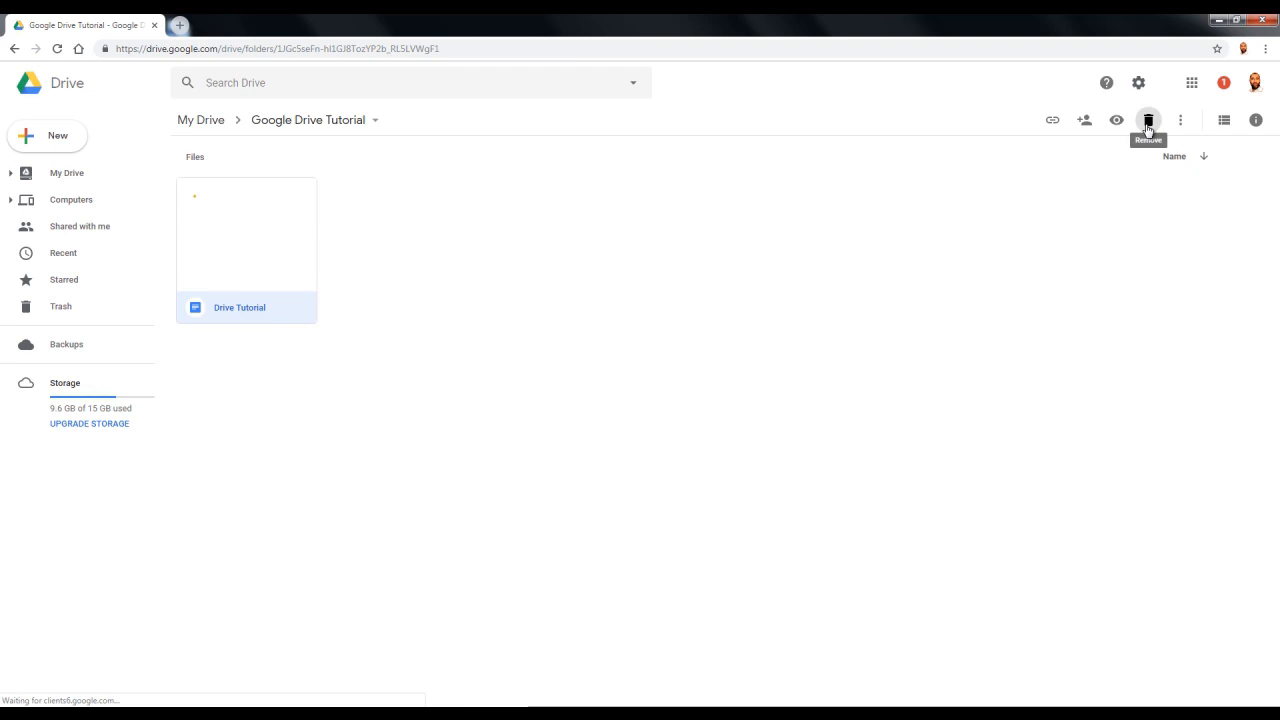
{"action": "right_click", "coordinate": [267, 317]}
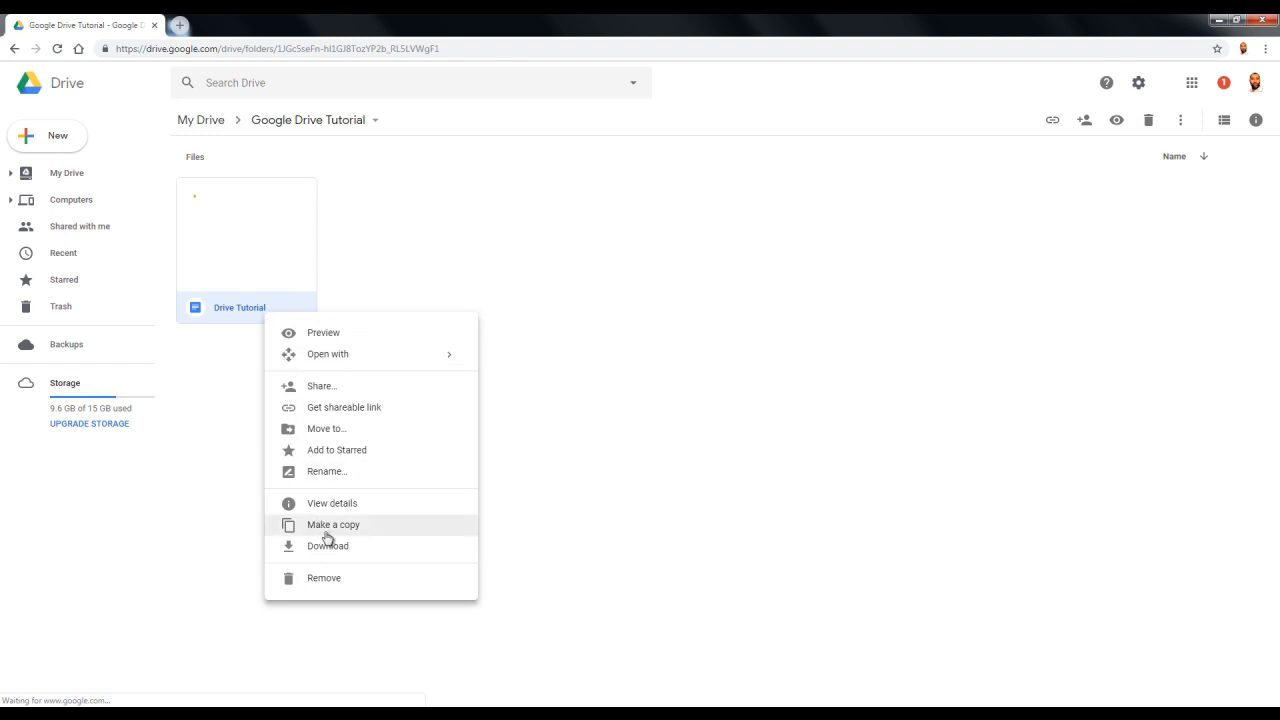
{"action": "left_click", "coordinate": [222, 388]}
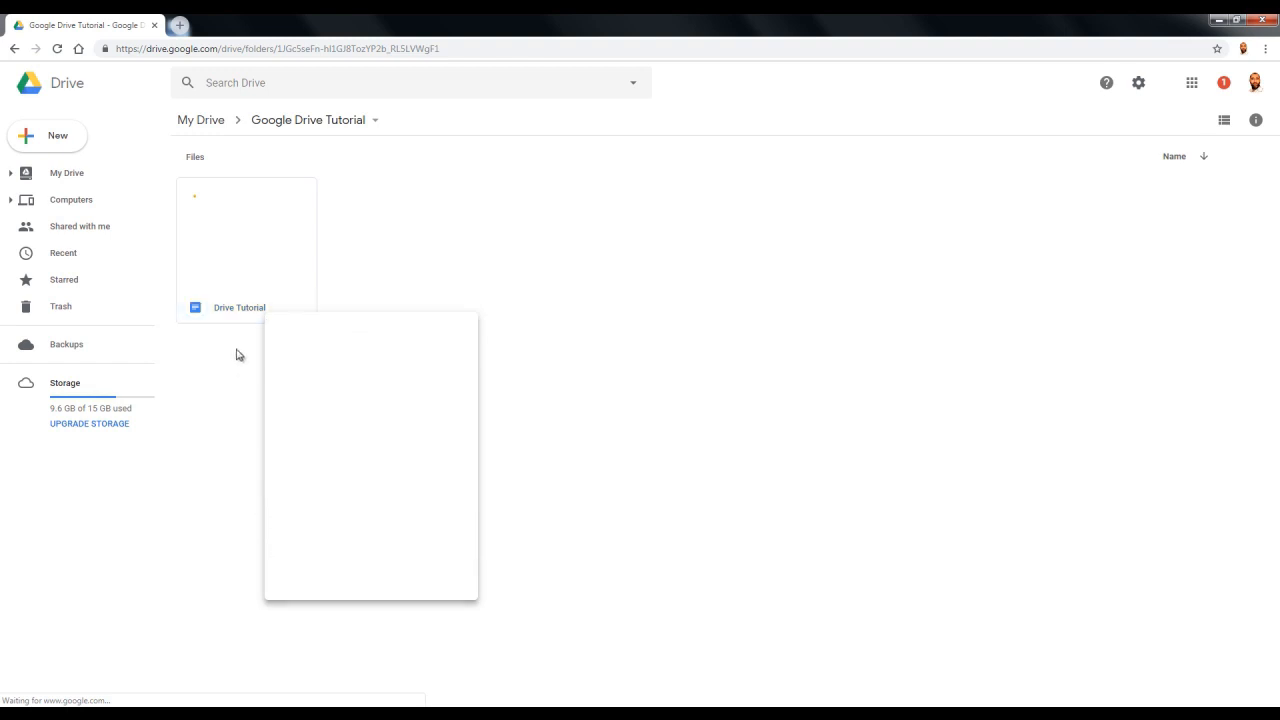
{"action": "left_click_drag", "start_coordinate": [250, 313], "coordinate": [40, 306]}
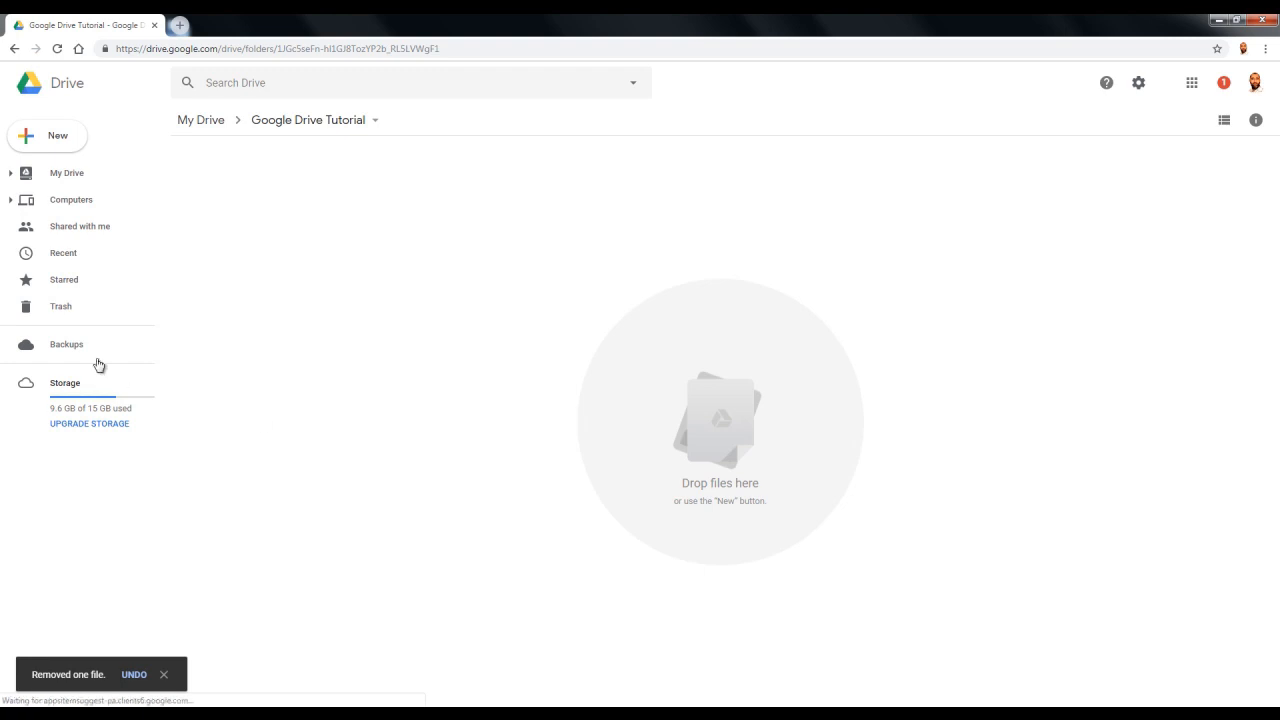
Open the Trash and restore the Drive Tutorial document
{"action": "left_click", "coordinate": [56, 312]}
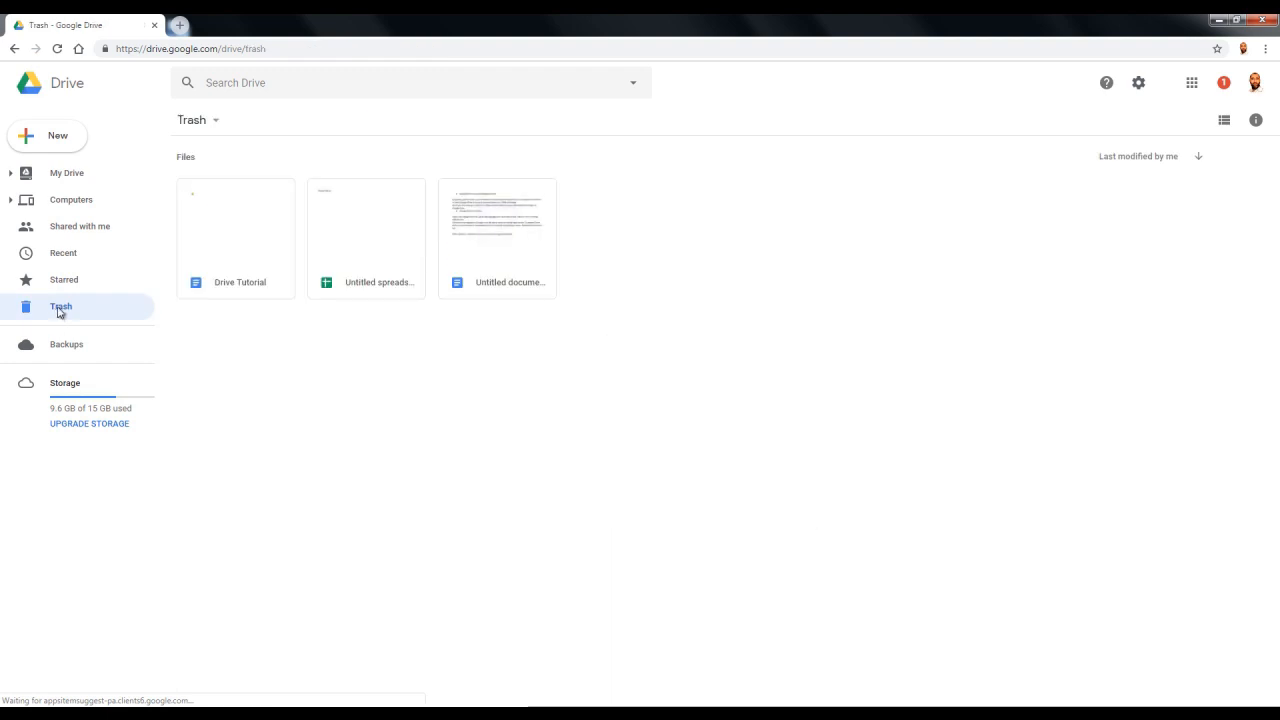
{"action": "right_click", "coordinate": [246, 288]}
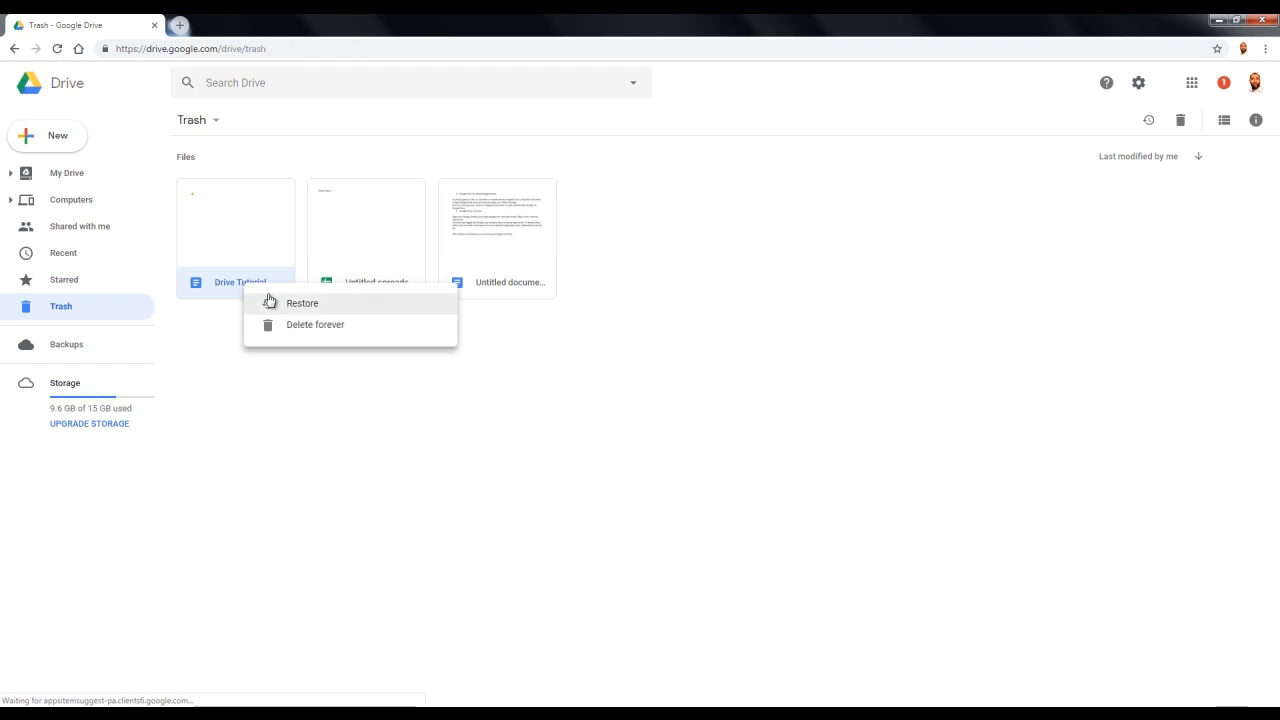
{"action": "left_click", "coordinate": [292, 313]}
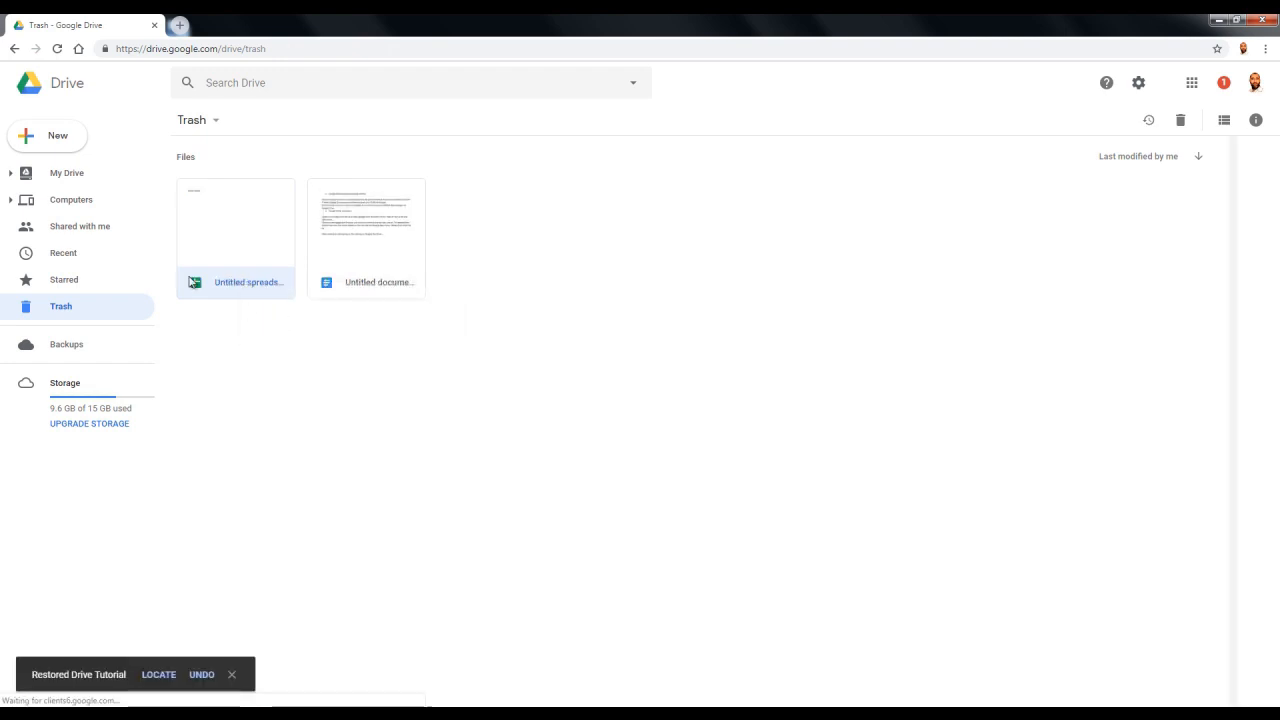
Return to My Drive and open the "Google Drive Tutorial" folder to check for the restored document
{"action": "left_click", "coordinate": [55, 180]}
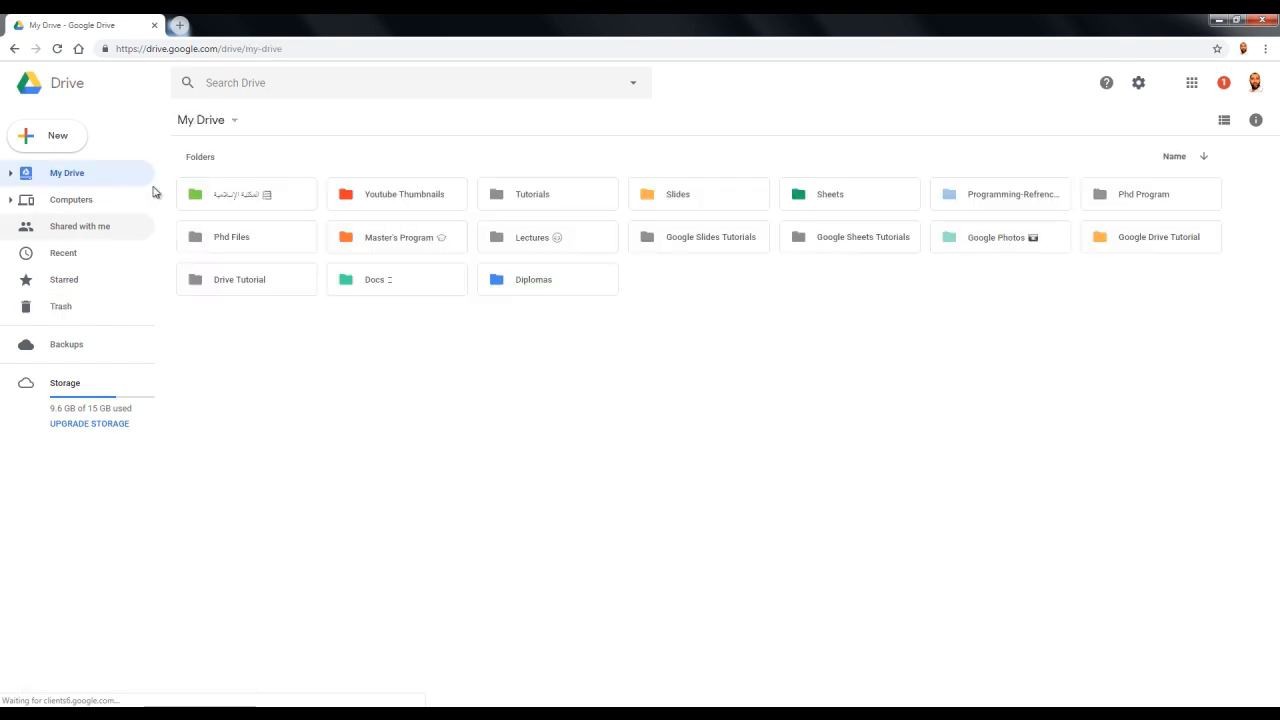
{"action": "left_click", "coordinate": [1164, 241]}
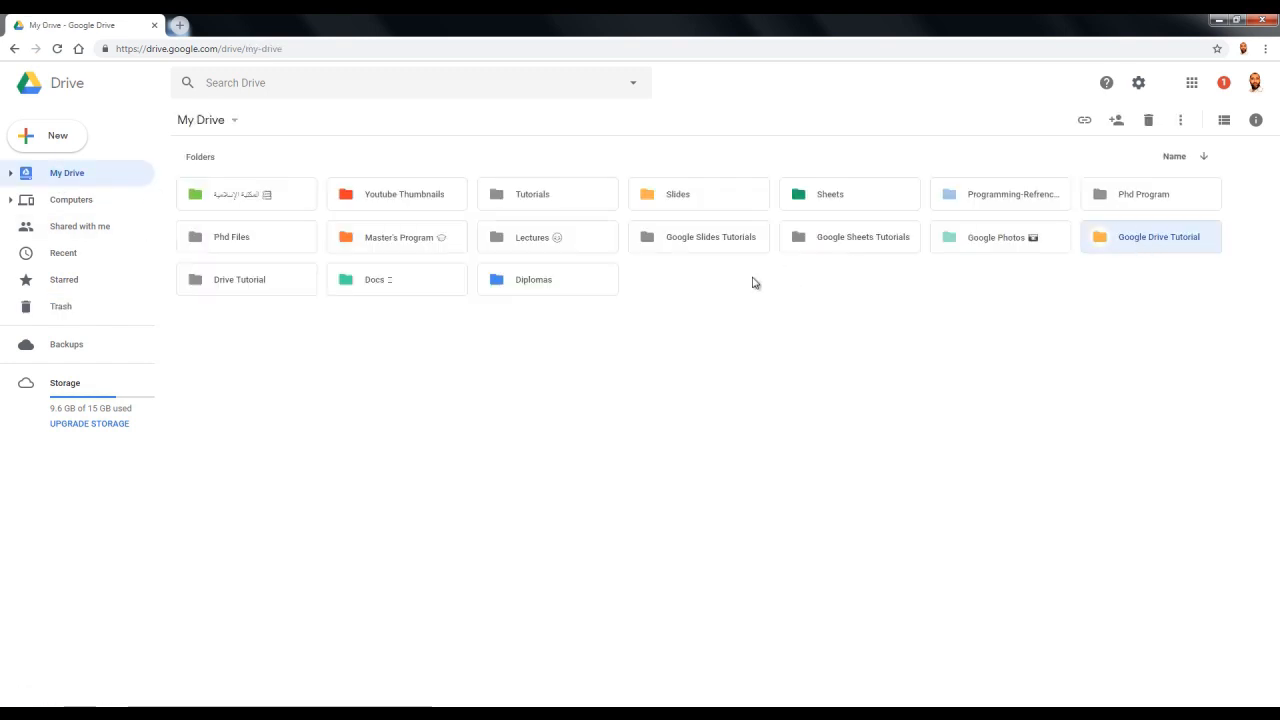
{"action": "double_click", "coordinate": [1157, 248]}
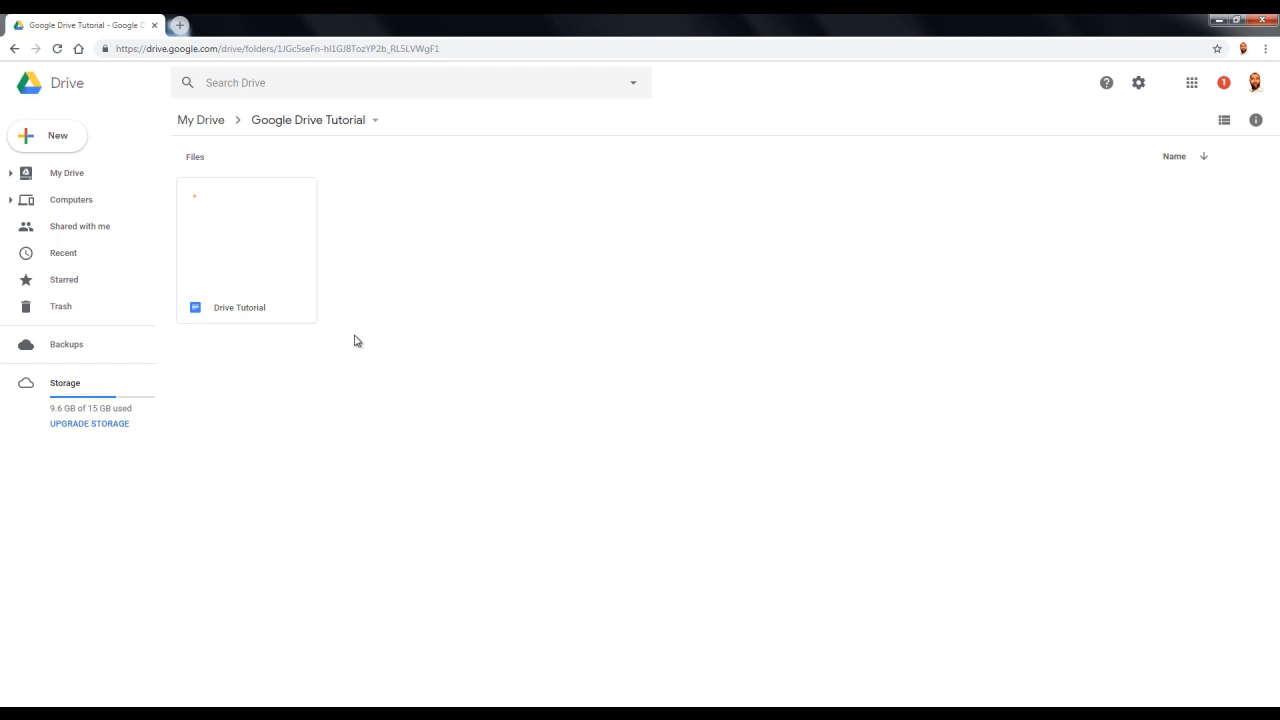
{"action": "left_click", "coordinate": [29, 140]}
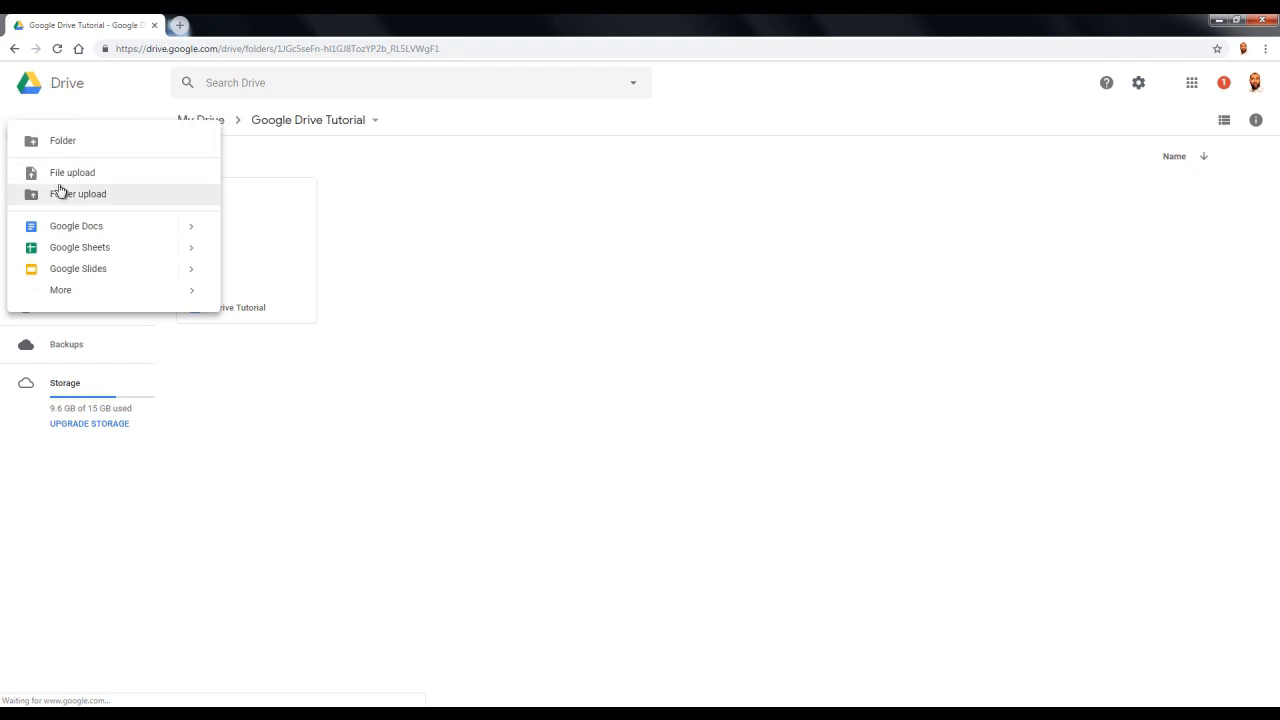
{"action": "left_click", "coordinate": [62, 180]}
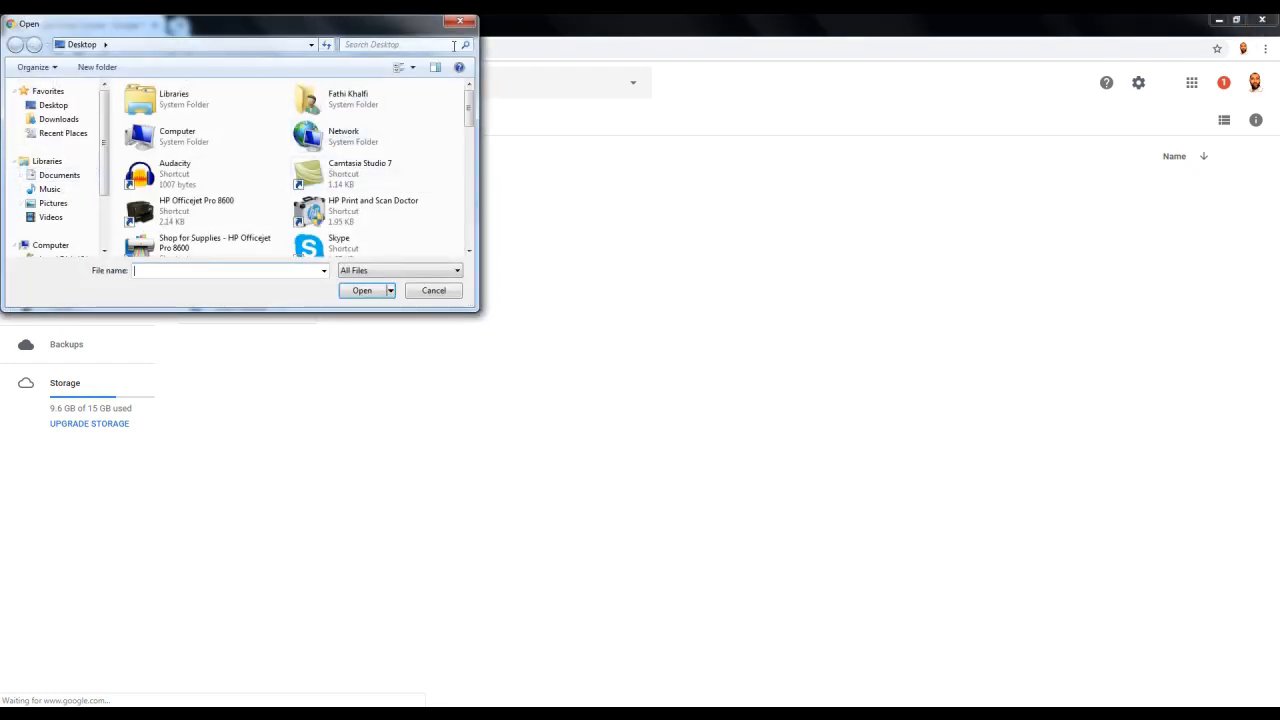
{"action": "left_click", "coordinate": [463, 22]}
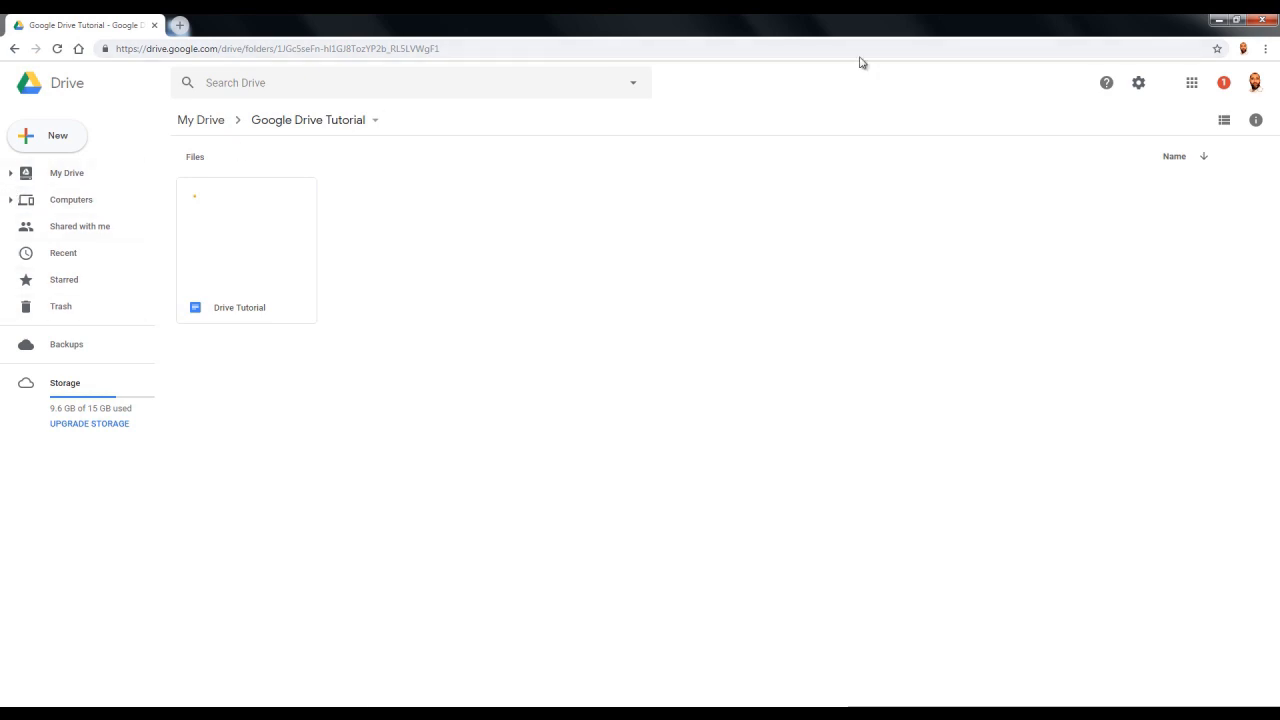
Upload Programming Languages.docx from the desktop into the "Google Drive Tutorial" folder by dropping it onto the resized browser window, and maximize the window again
{"action": "left_click", "coordinate": [1236, 19]}
{"action": "left_click_drag", "start_coordinate": [785, 57], "coordinate": [930, 37]}
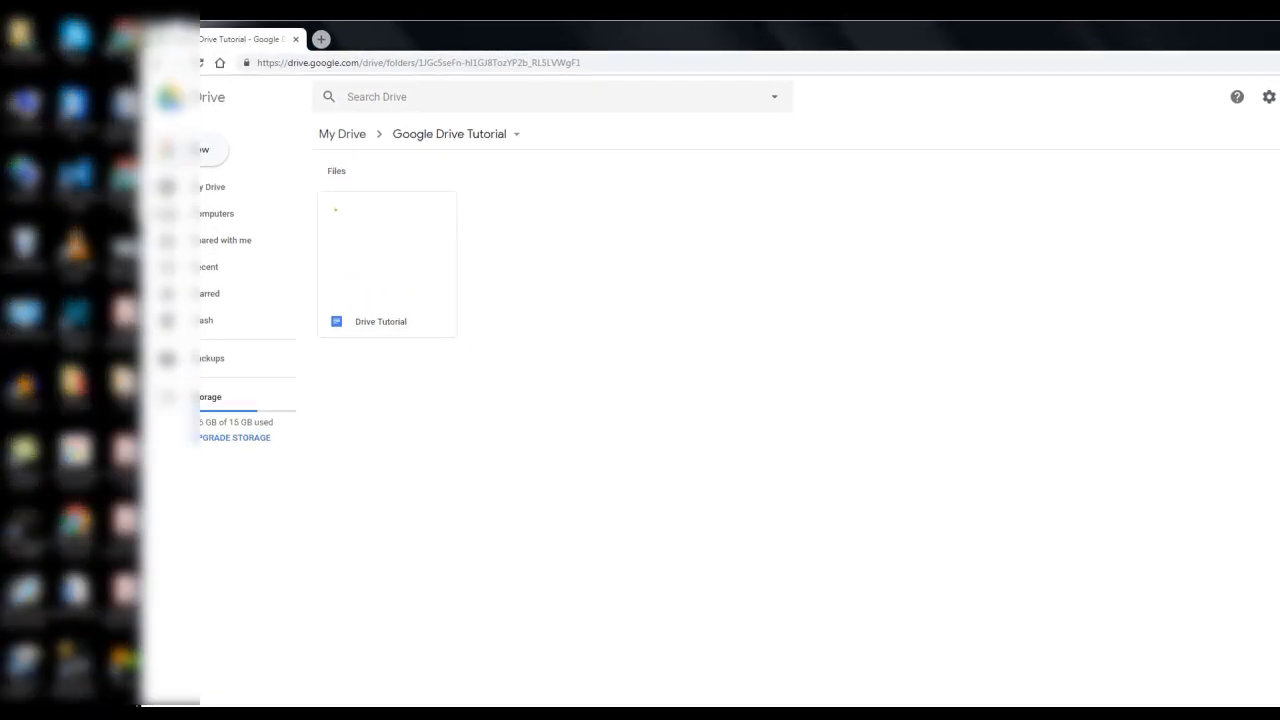
{"action": "left_click_drag", "start_coordinate": [385, 36], "coordinate": [453, 30]}
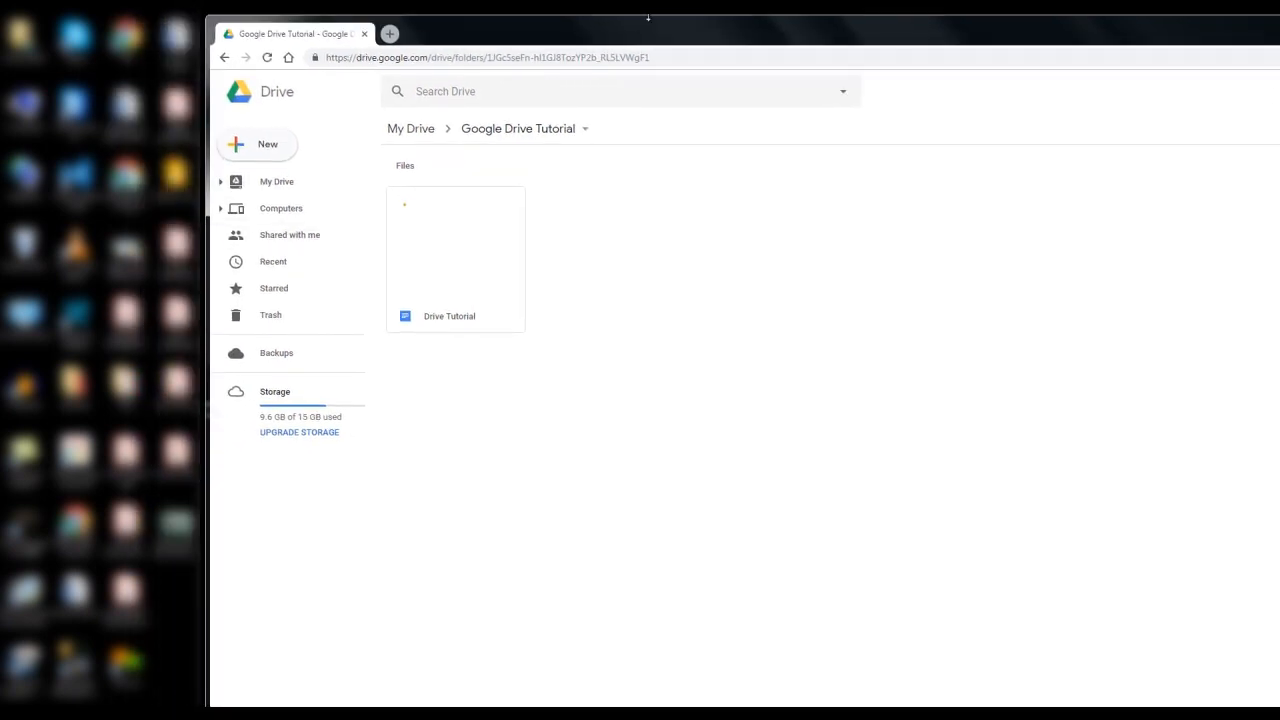
{"action": "left_click_drag", "start_coordinate": [640, 30], "coordinate": [688, 33]}
{"action": "left_click_drag", "start_coordinate": [226, 388], "coordinate": [629, 306]}
{"action": "left_click_drag", "start_coordinate": [791, 46], "coordinate": [572, 44]}
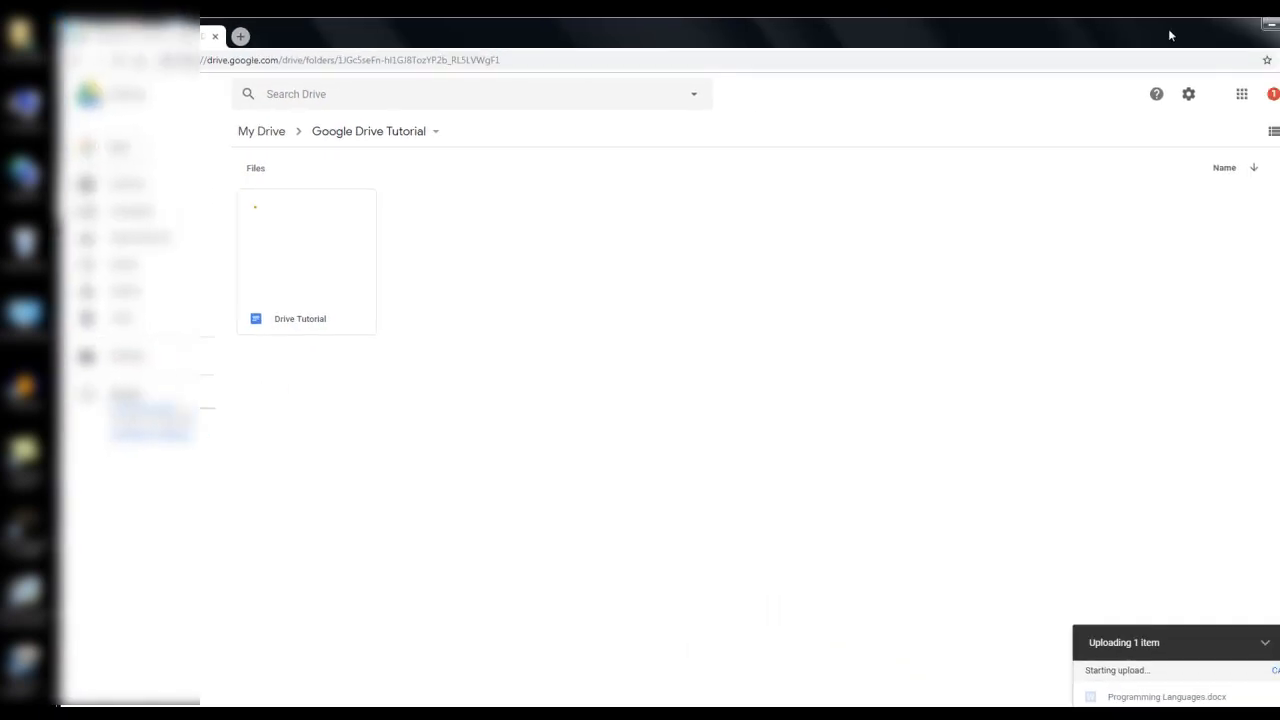
{"action": "left_click_drag", "start_coordinate": [1169, 31], "coordinate": [1114, 30]}
{"action": "left_click", "coordinate": [1246, 23]}
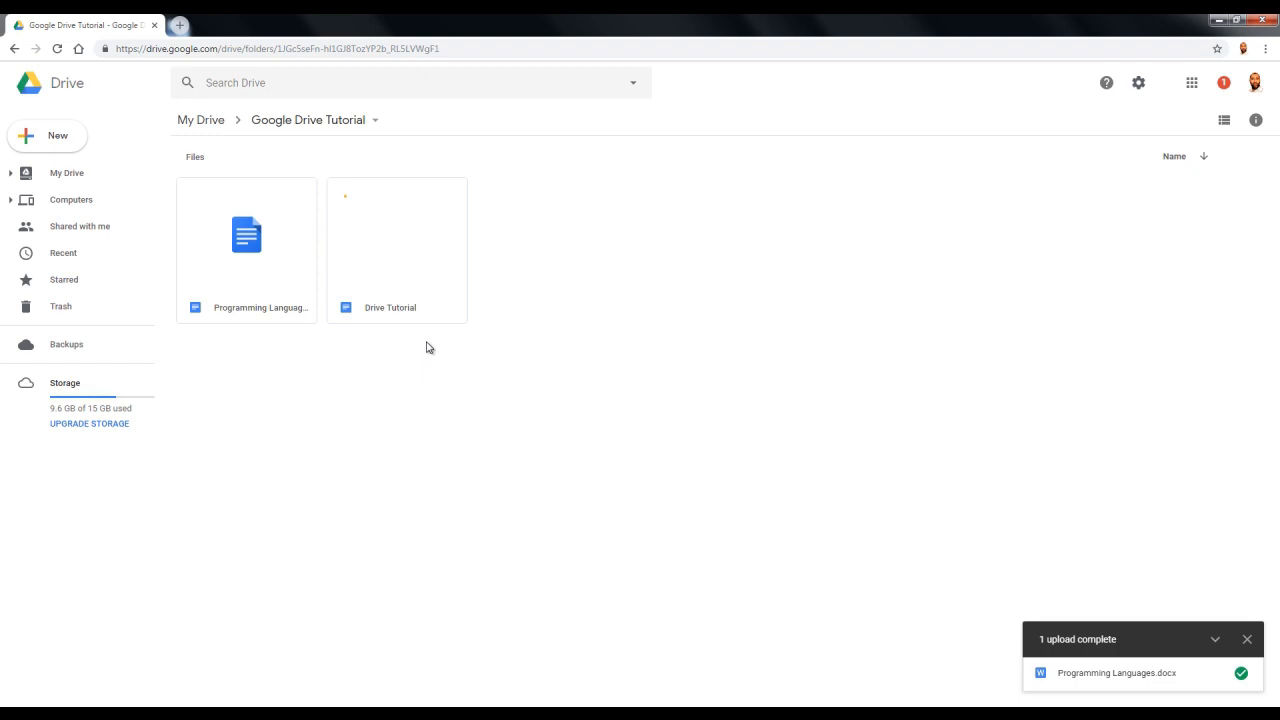
Open the Drive settings and review the General options, choosing Comfortable as the density
{"action": "left_click", "coordinate": [1142, 89]}
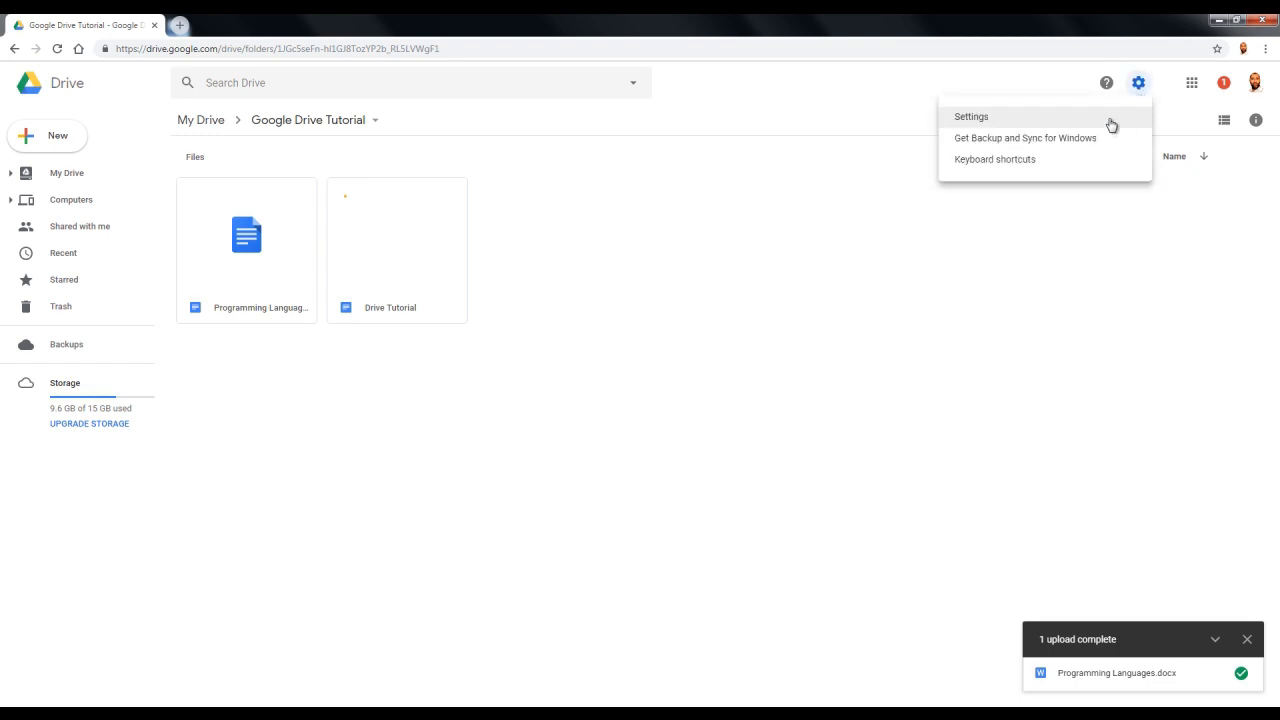
{"action": "left_click", "coordinate": [1110, 121]}
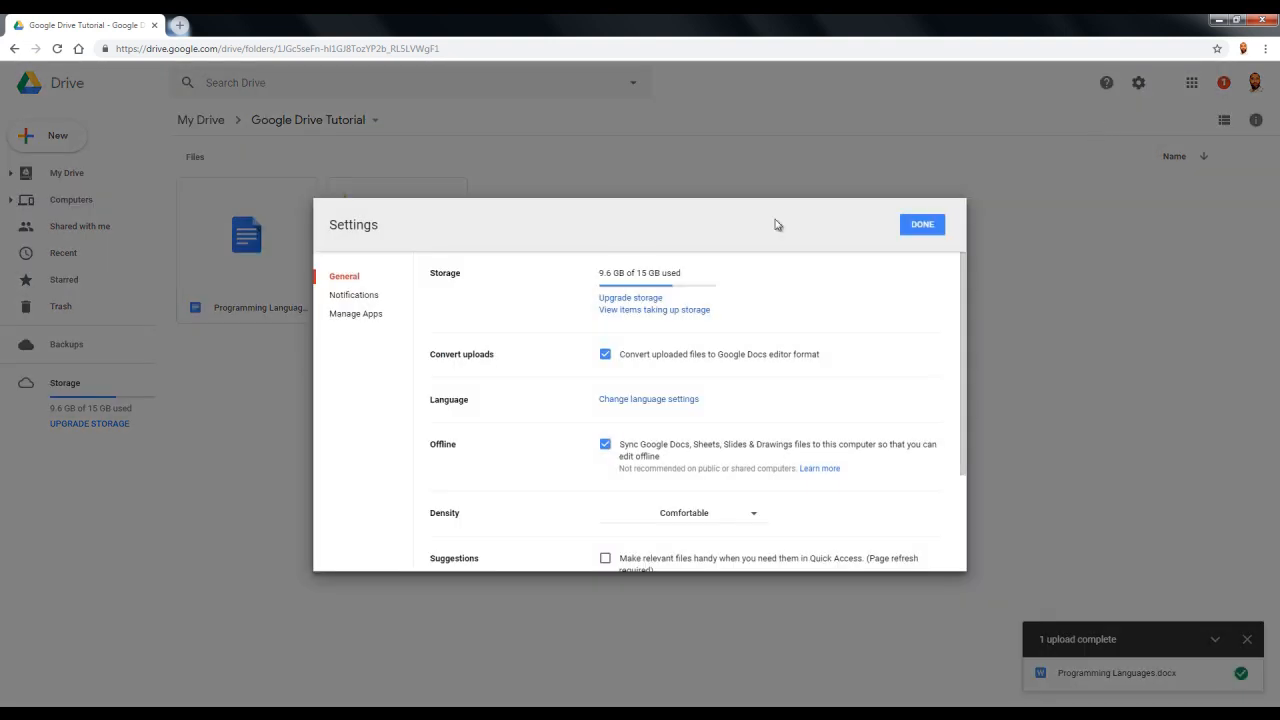
{"action": "left_click_drag", "start_coordinate": [684, 224], "coordinate": [851, 197]}
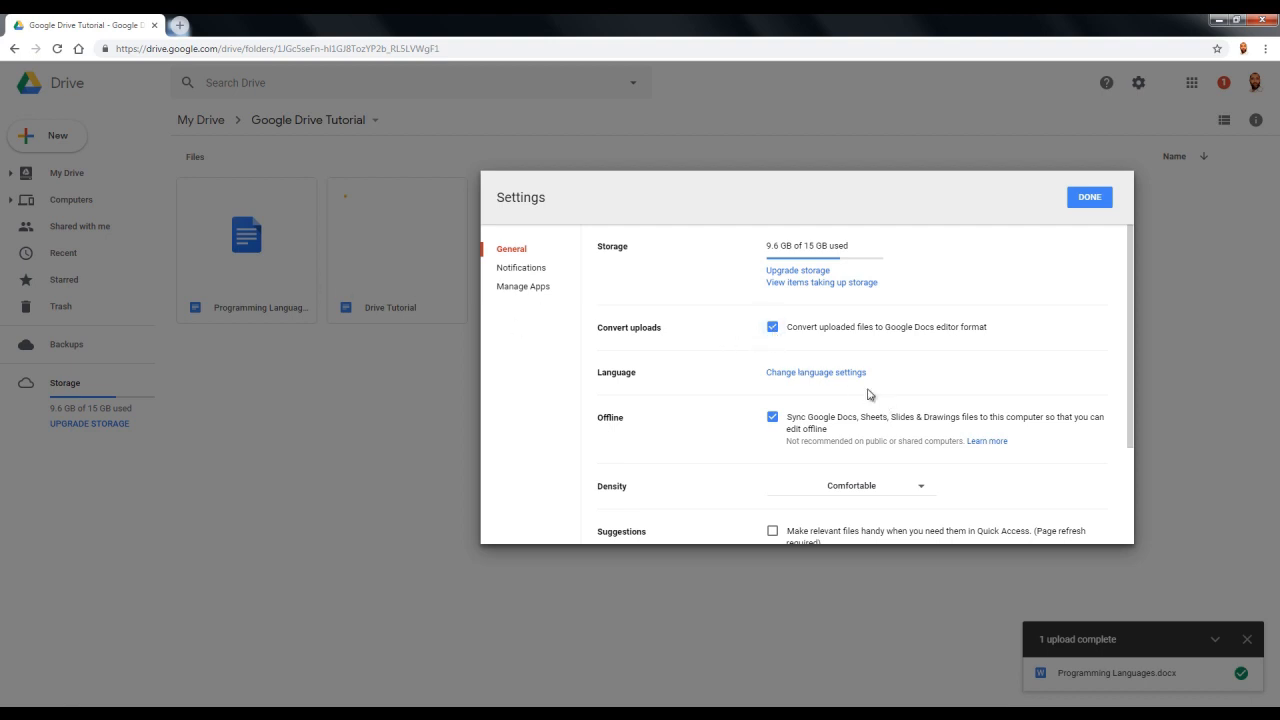
{"action": "scroll", "coordinate": [894, 402], "scroll_direction": "down", "scroll_amount": 1}
{"action": "scroll", "coordinate": [894, 400], "scroll_direction": "down", "scroll_amount": 2}
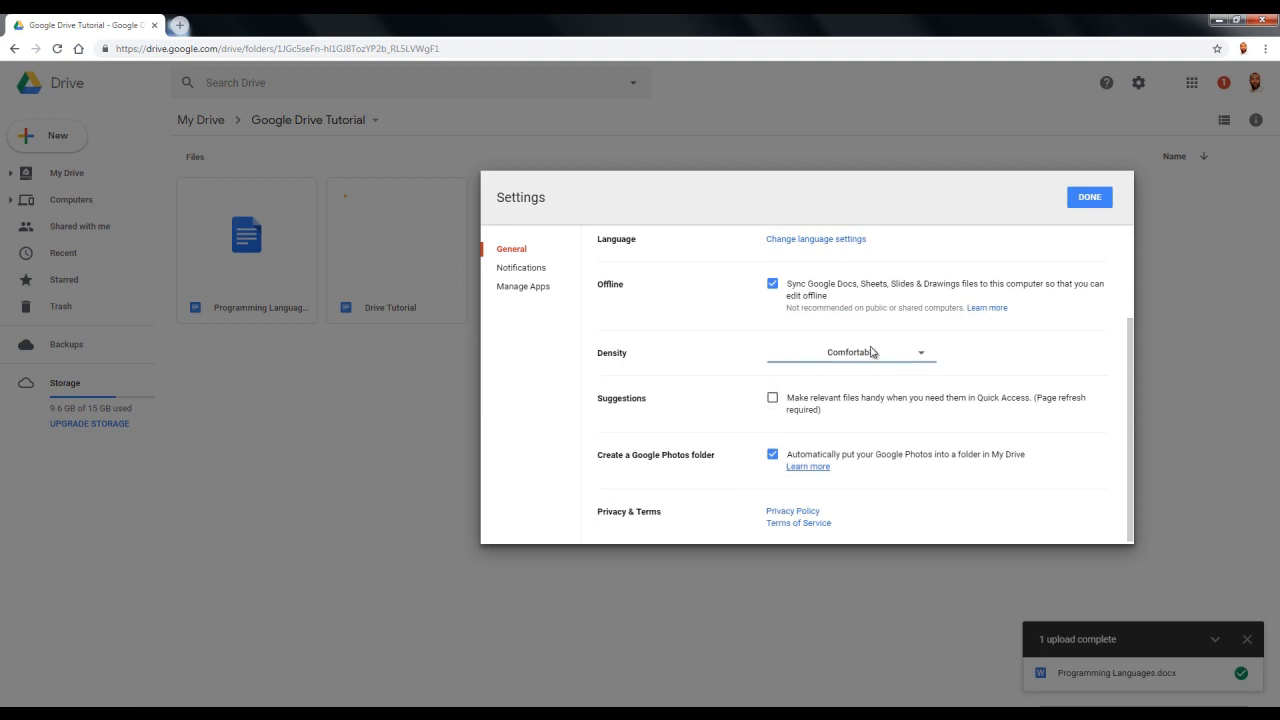
{"action": "left_click", "coordinate": [914, 357]}
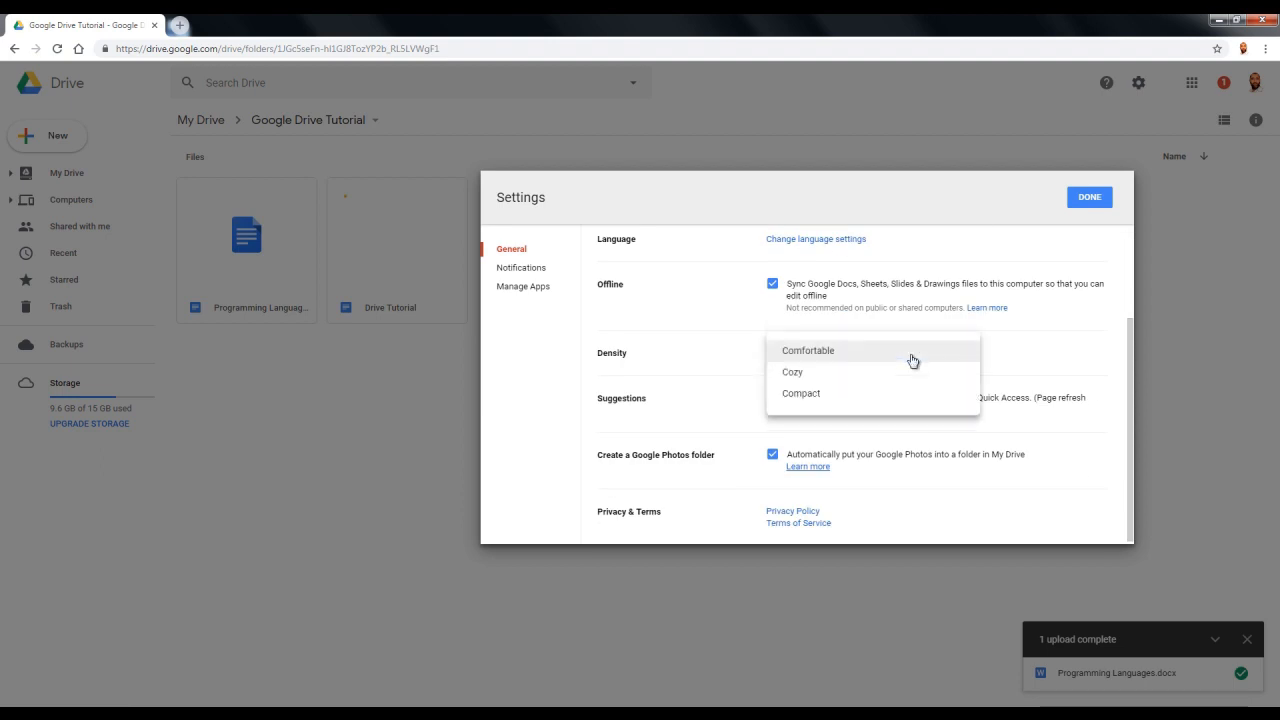
{"action": "left_click", "coordinate": [830, 360]}
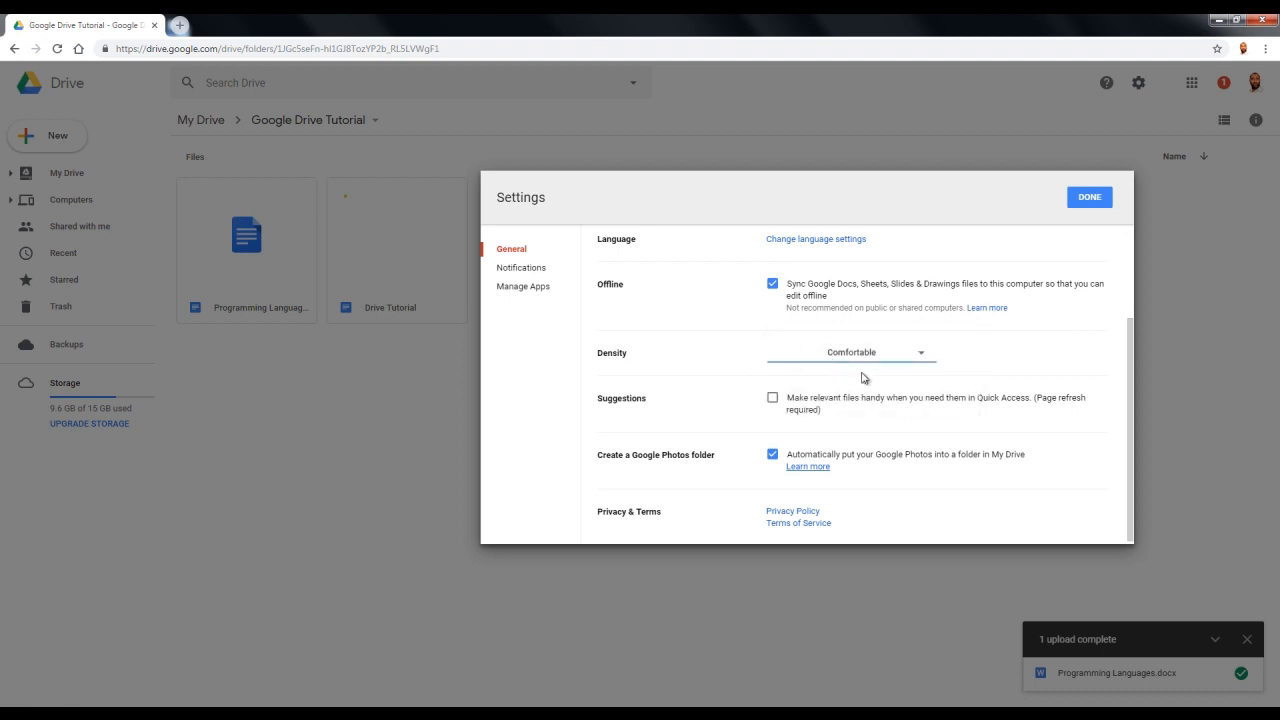
Review the notification settings and the connected apps, and view the product page of Cloud ePub Reader
{"action": "left_click", "coordinate": [539, 277]}
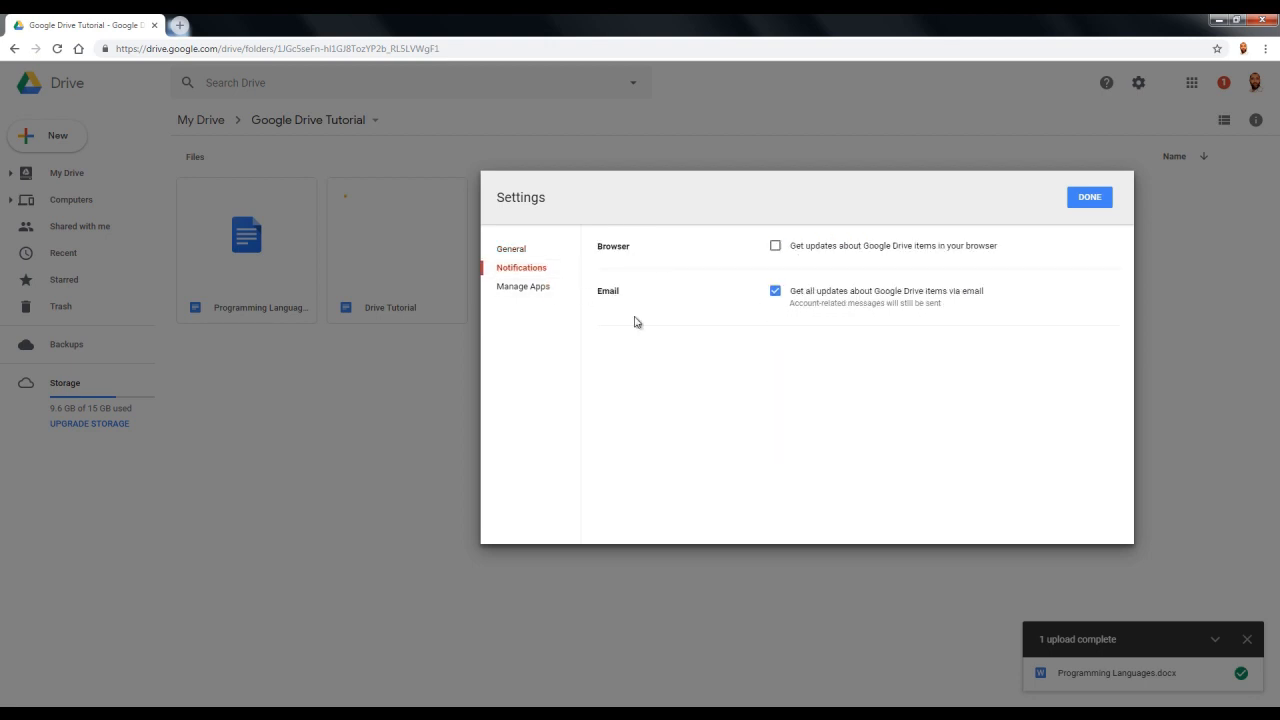
{"action": "left_click", "coordinate": [539, 292]}
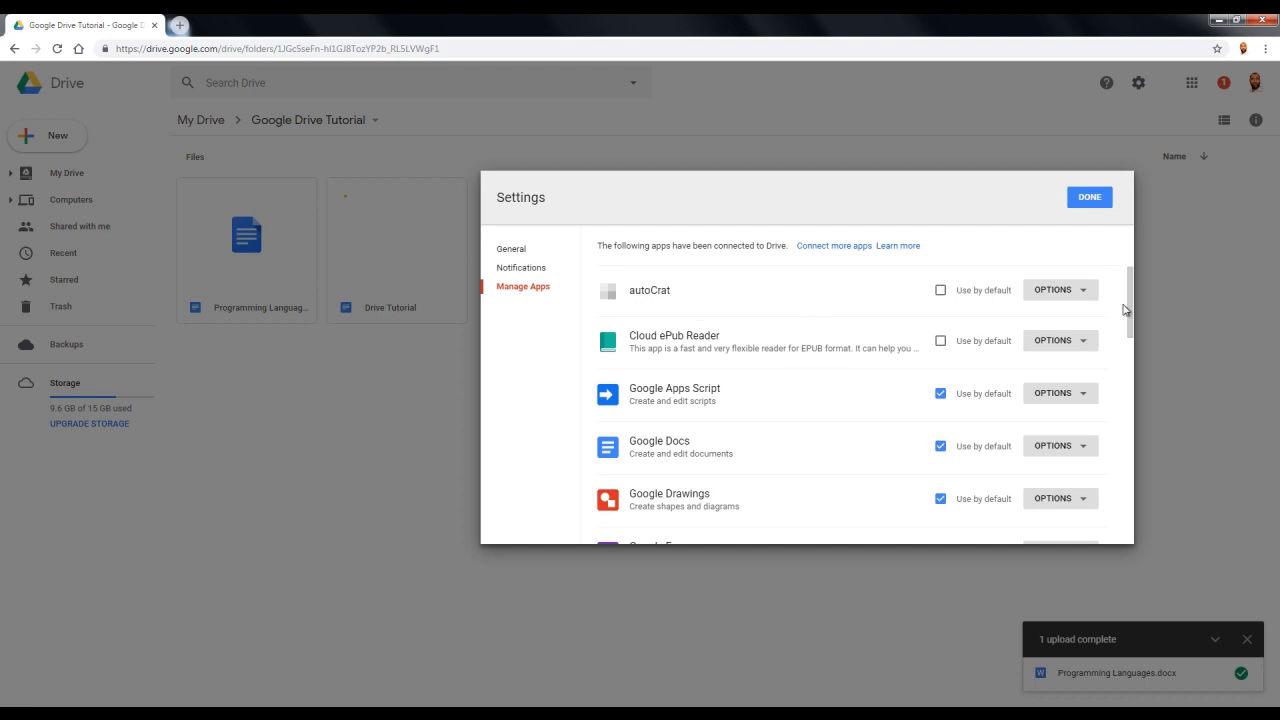
{"action": "mouse_move", "coordinate": [1129, 322]}
{"action": "left_mouse_down"}
{"action": "mouse_move", "coordinate": [1120, 458]}
{"action": "mouse_move", "coordinate": [1133, 304]}
{"action": "left_mouse_up"}
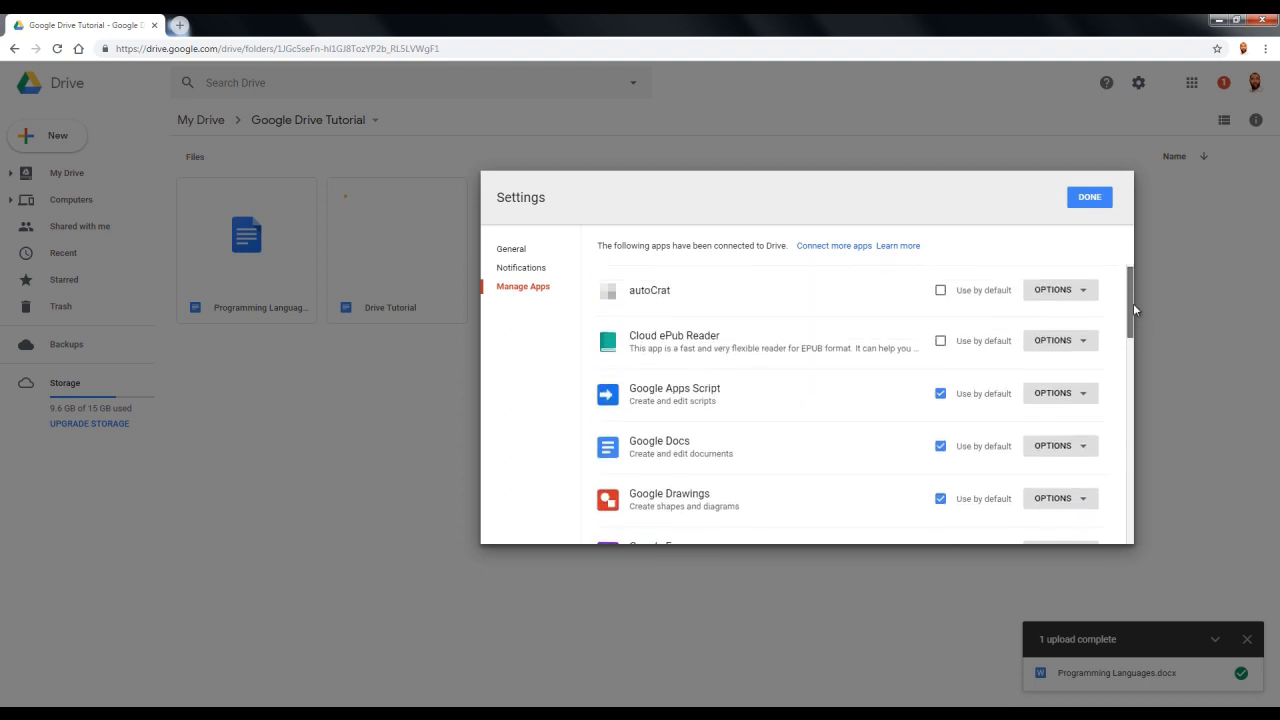
{"action": "left_click", "coordinate": [1083, 346]}
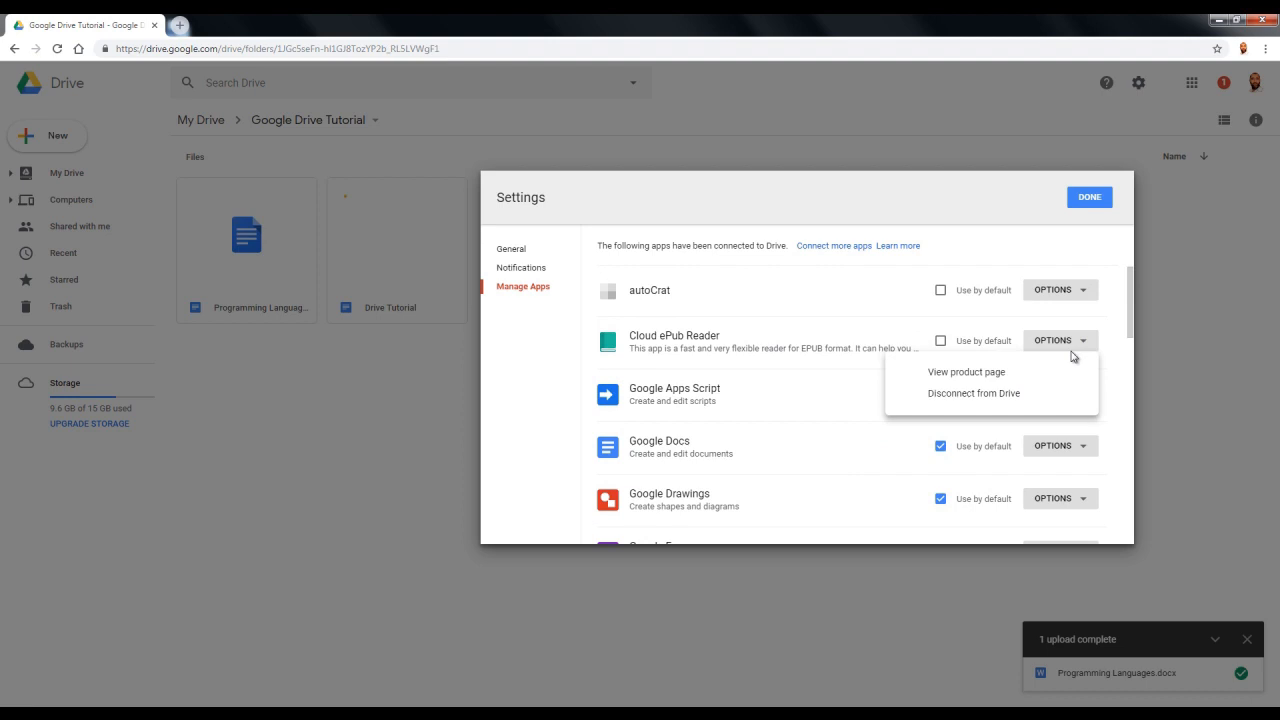
{"action": "left_click", "coordinate": [975, 384]}
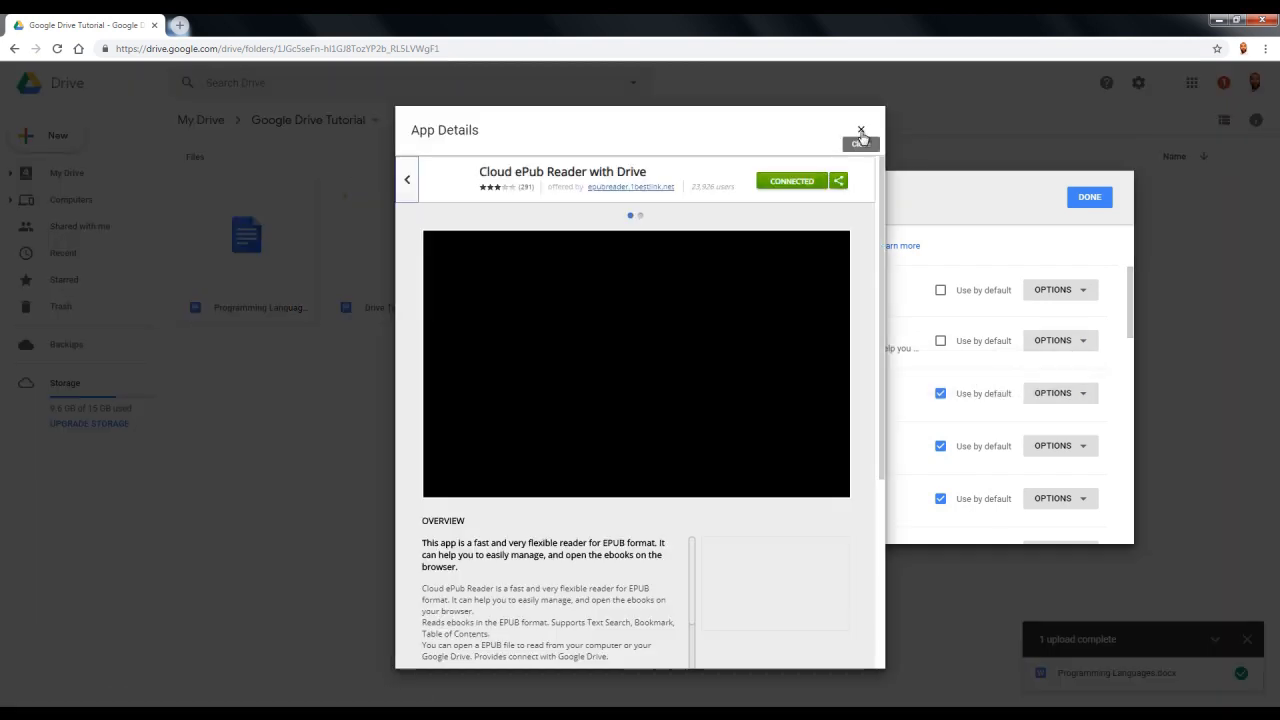
{"action": "left_click", "coordinate": [861, 133]}
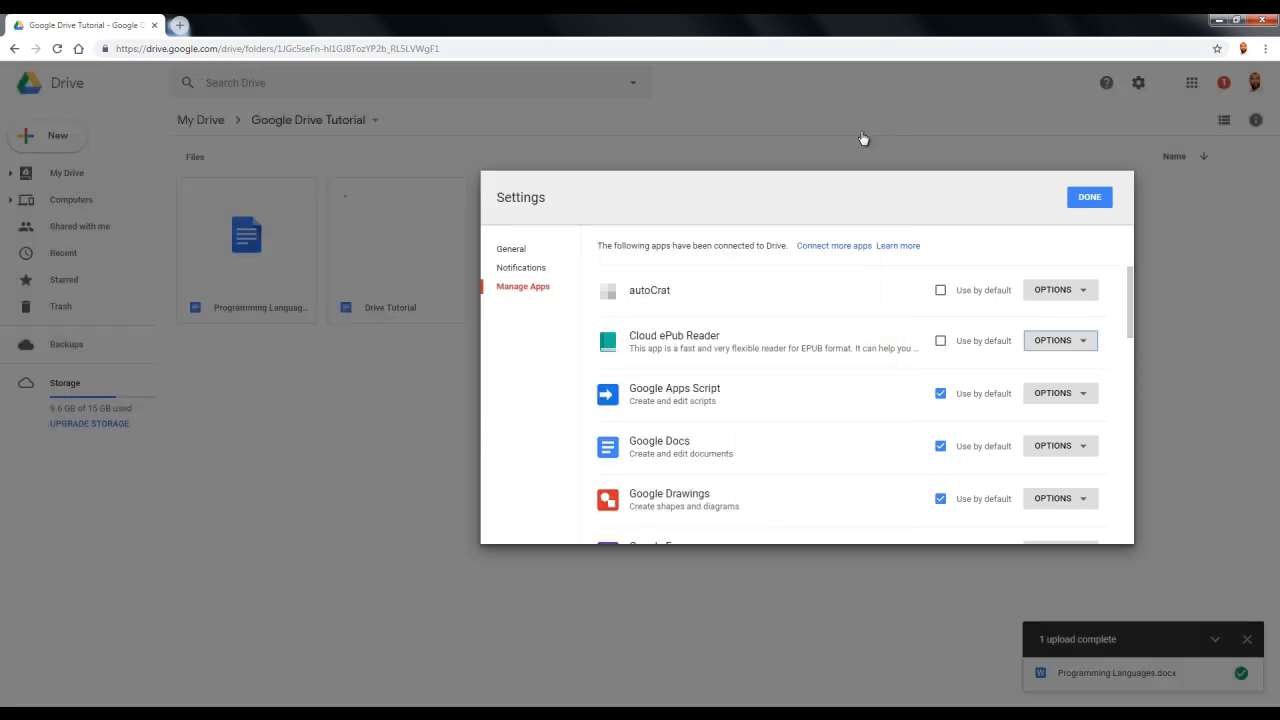
Check the disconnect option for Cloud ePub Reader, look through the remaining connected apps, and close the settings
{"action": "left_click", "coordinate": [1082, 343]}
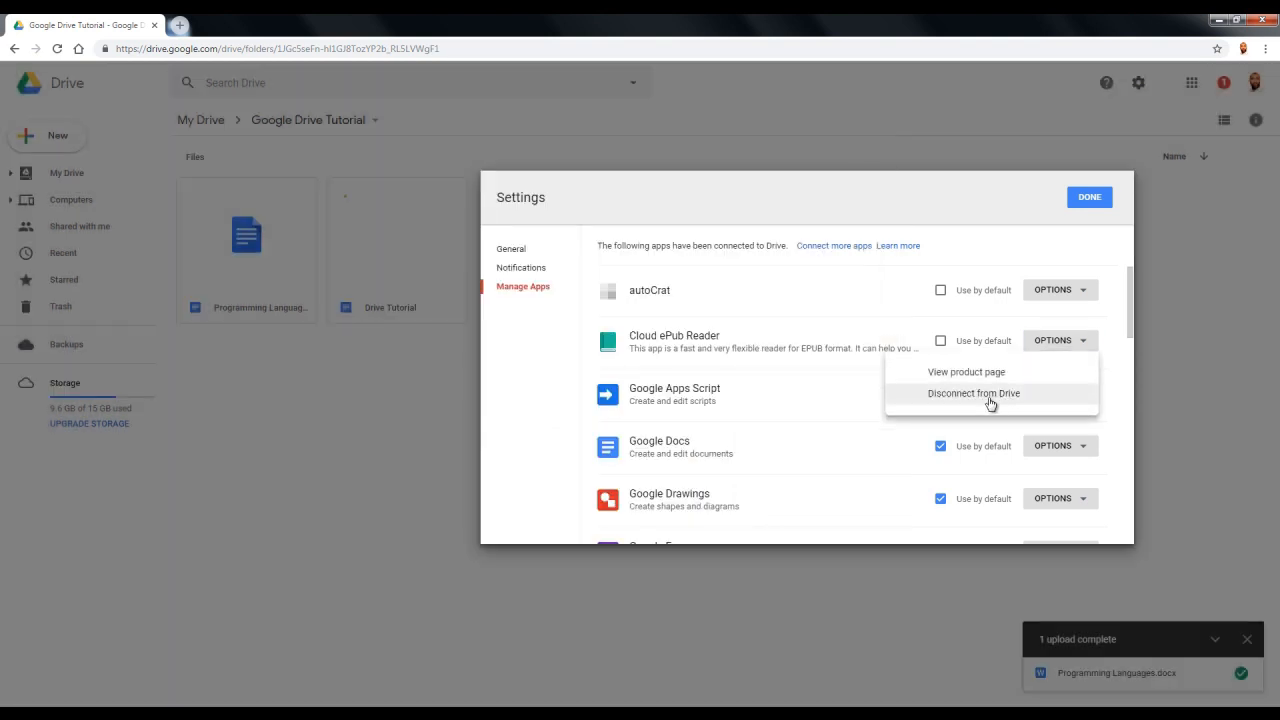
{"action": "left_click", "coordinate": [888, 326]}
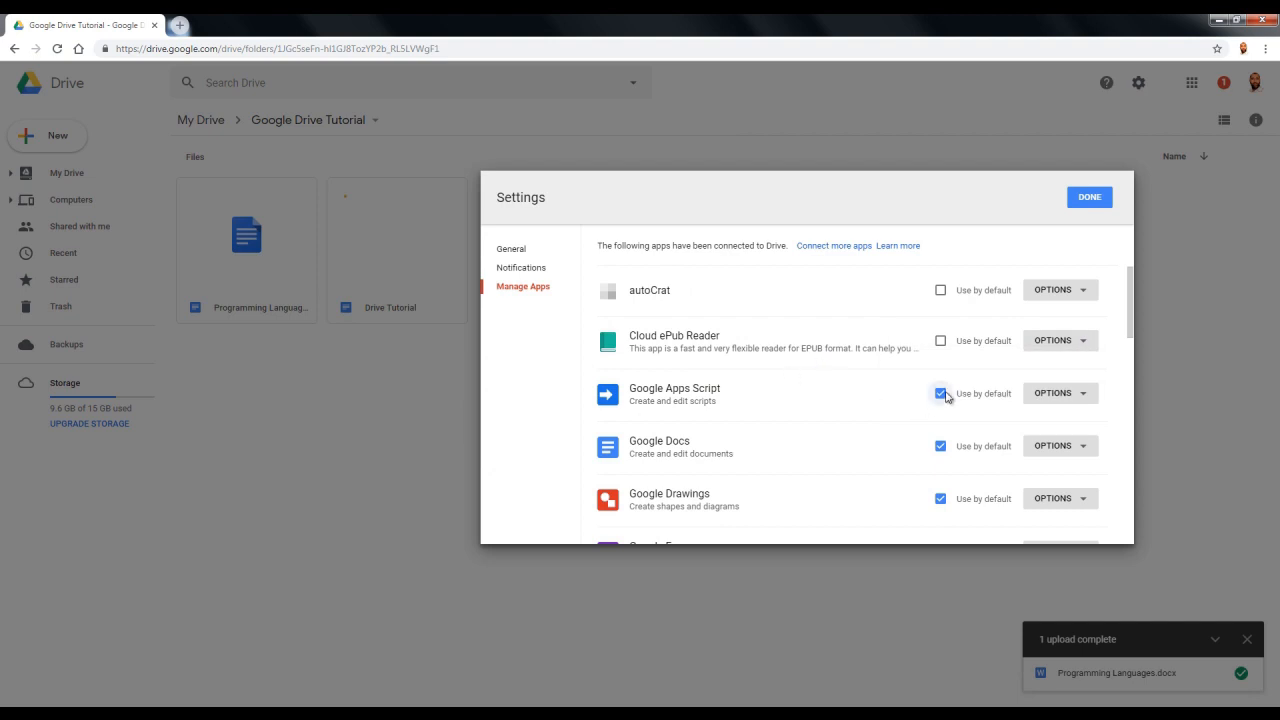
{"action": "left_click_drag", "start_coordinate": [1131, 337], "coordinate": [1029, 403]}
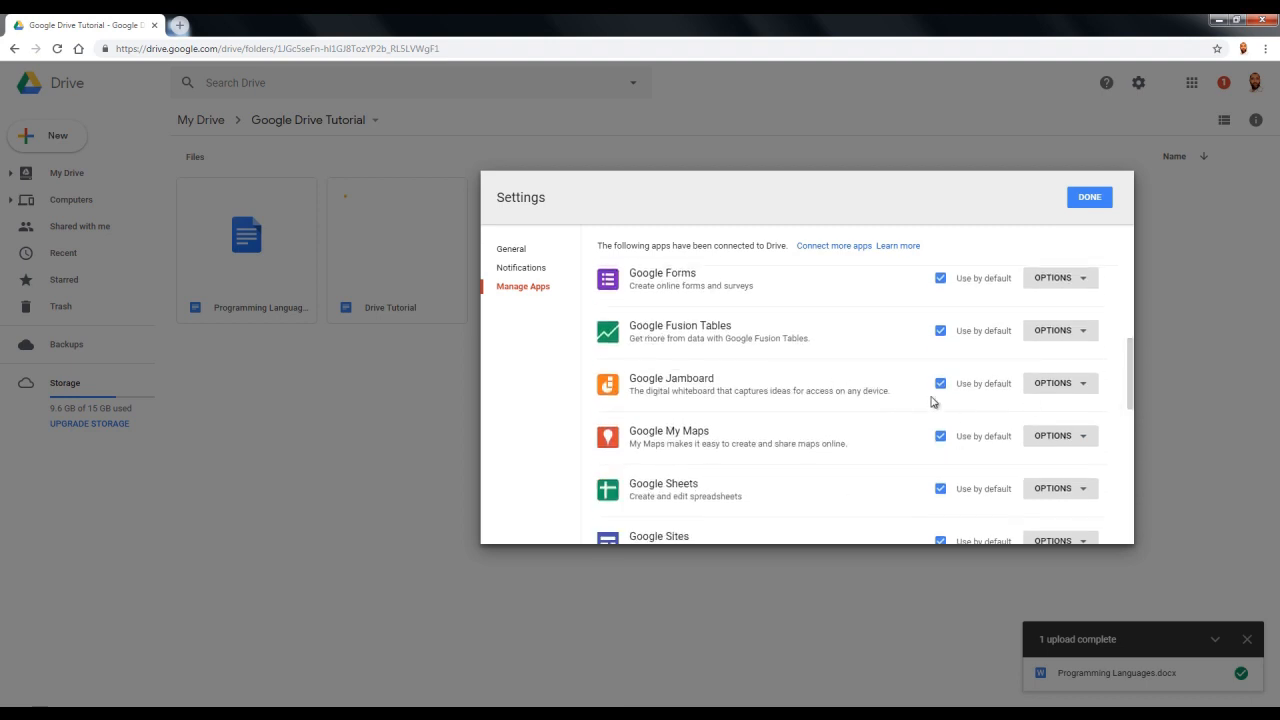
{"action": "left_click_drag", "start_coordinate": [1130, 391], "coordinate": [1130, 410]}
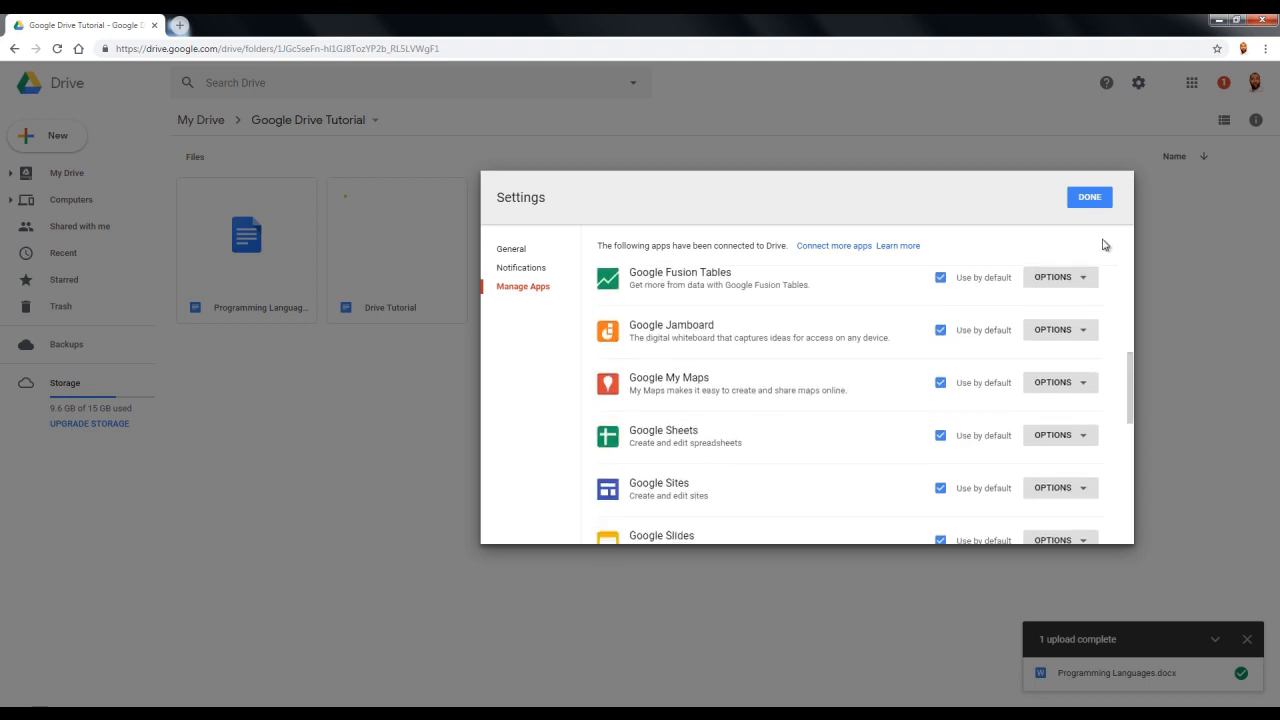
{"action": "left_click", "coordinate": [1096, 204]}
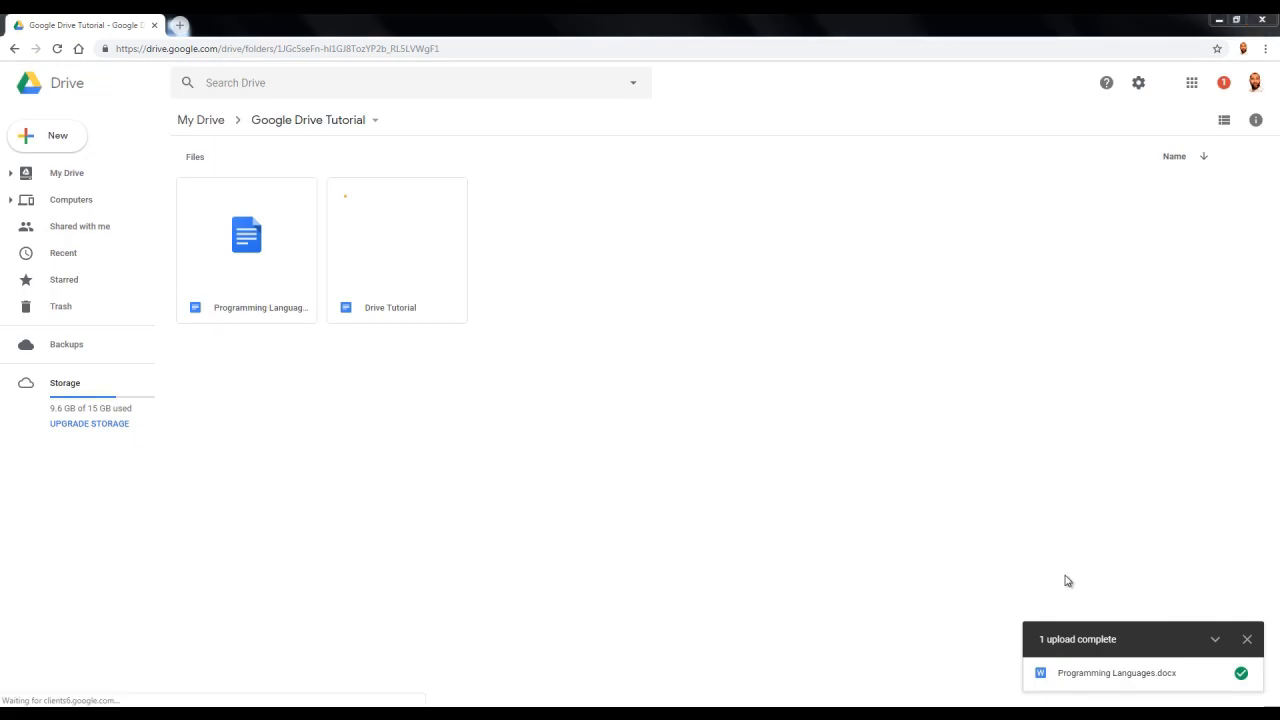
Open the sharing options of the Drive Tutorial document and examine the permission levels available for invited people
{"action": "left_click", "coordinate": [344, 319]}
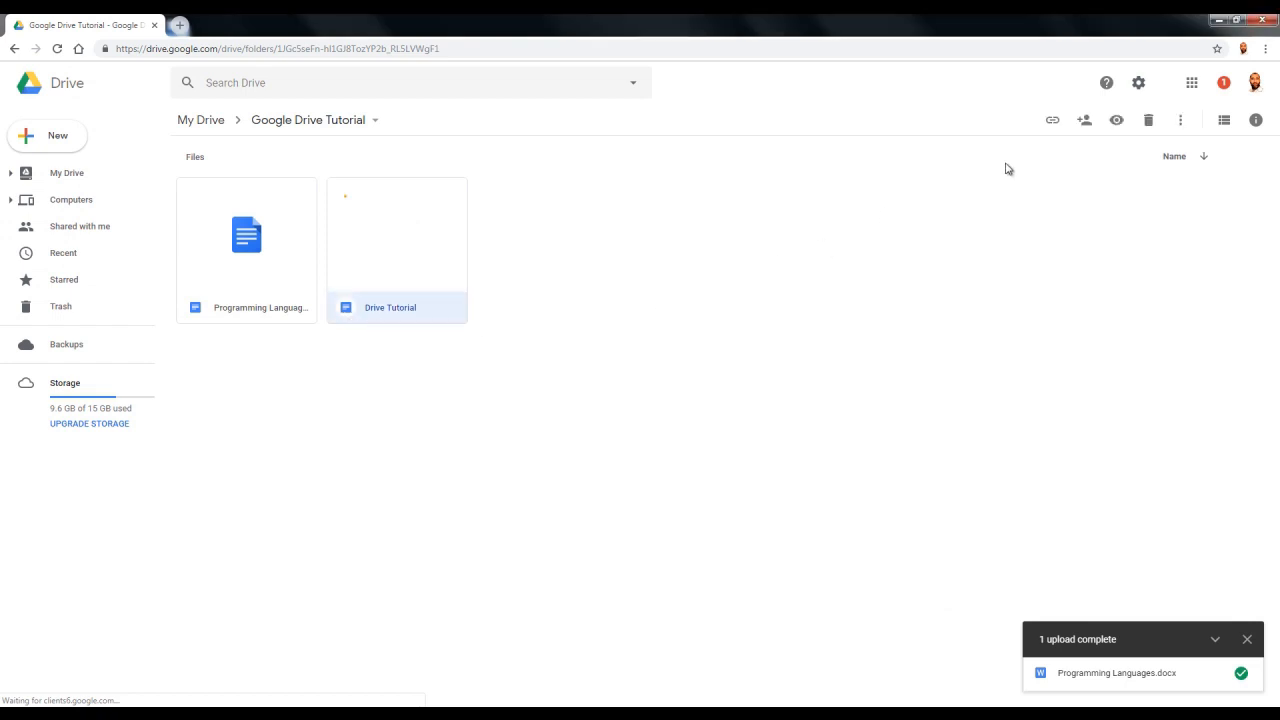
{"action": "left_click", "coordinate": [1079, 124]}
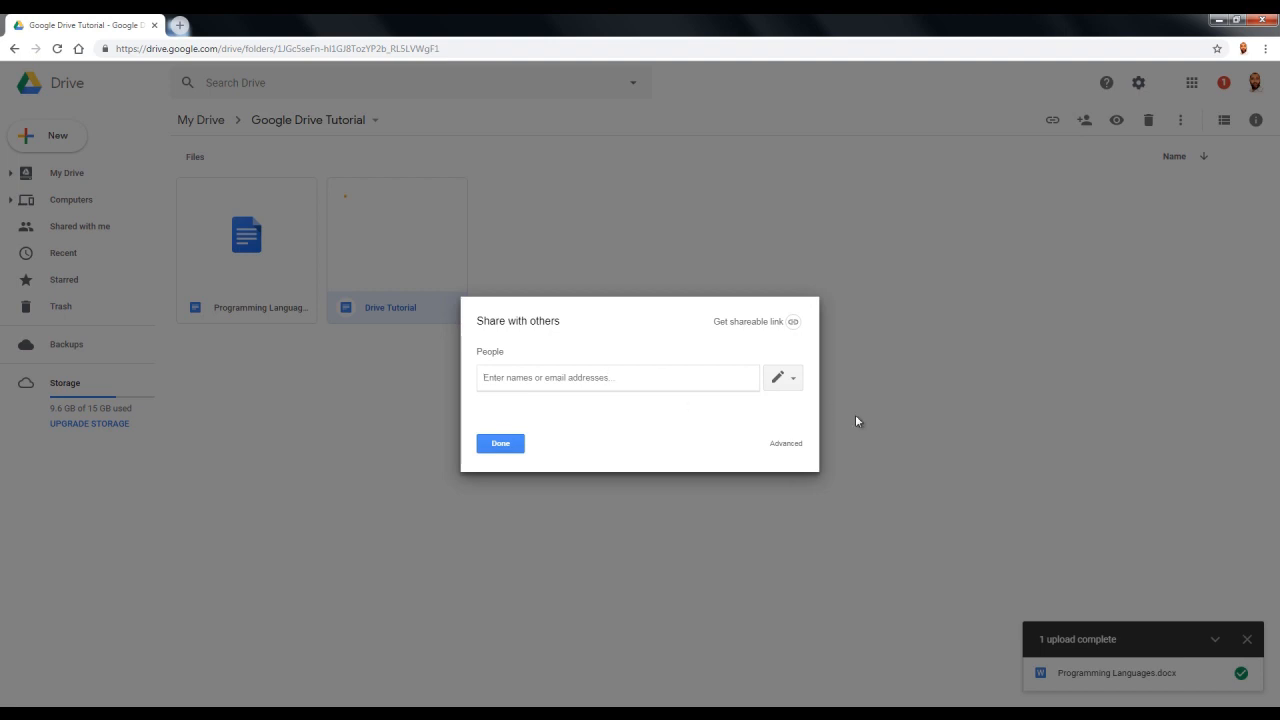
{"action": "left_click", "coordinate": [797, 381]}
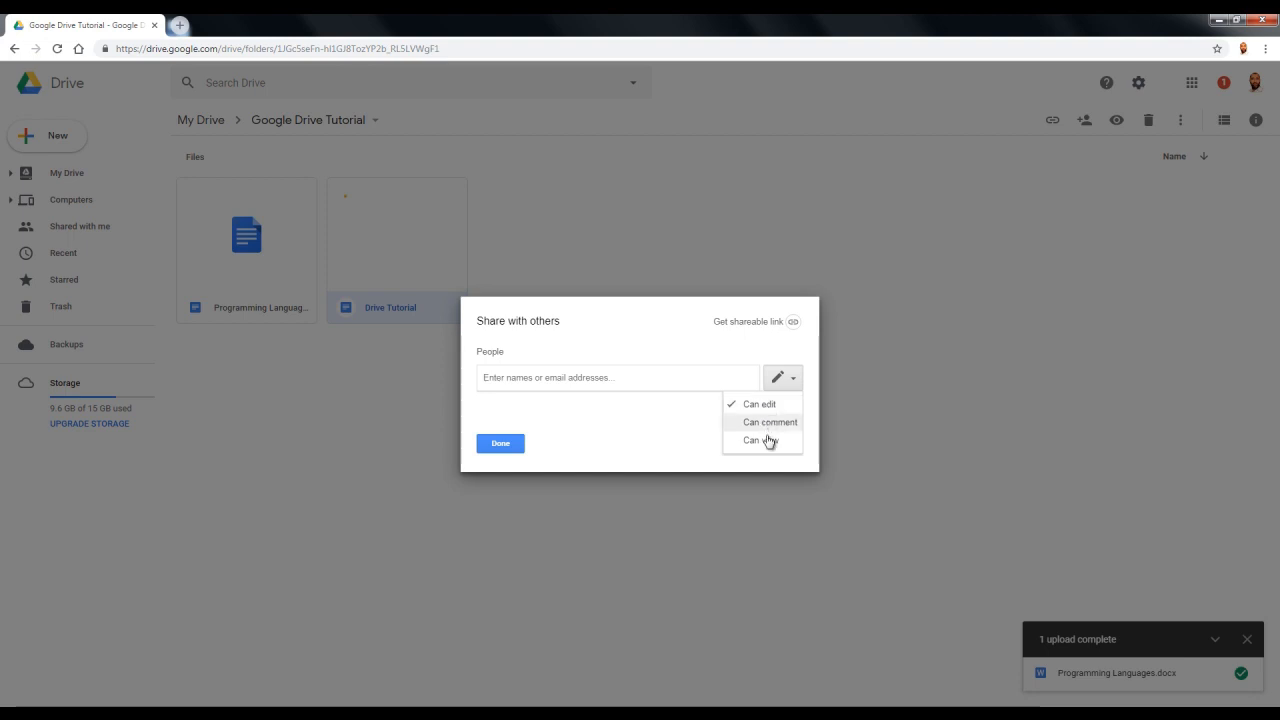
{"action": "left_click", "coordinate": [678, 436]}
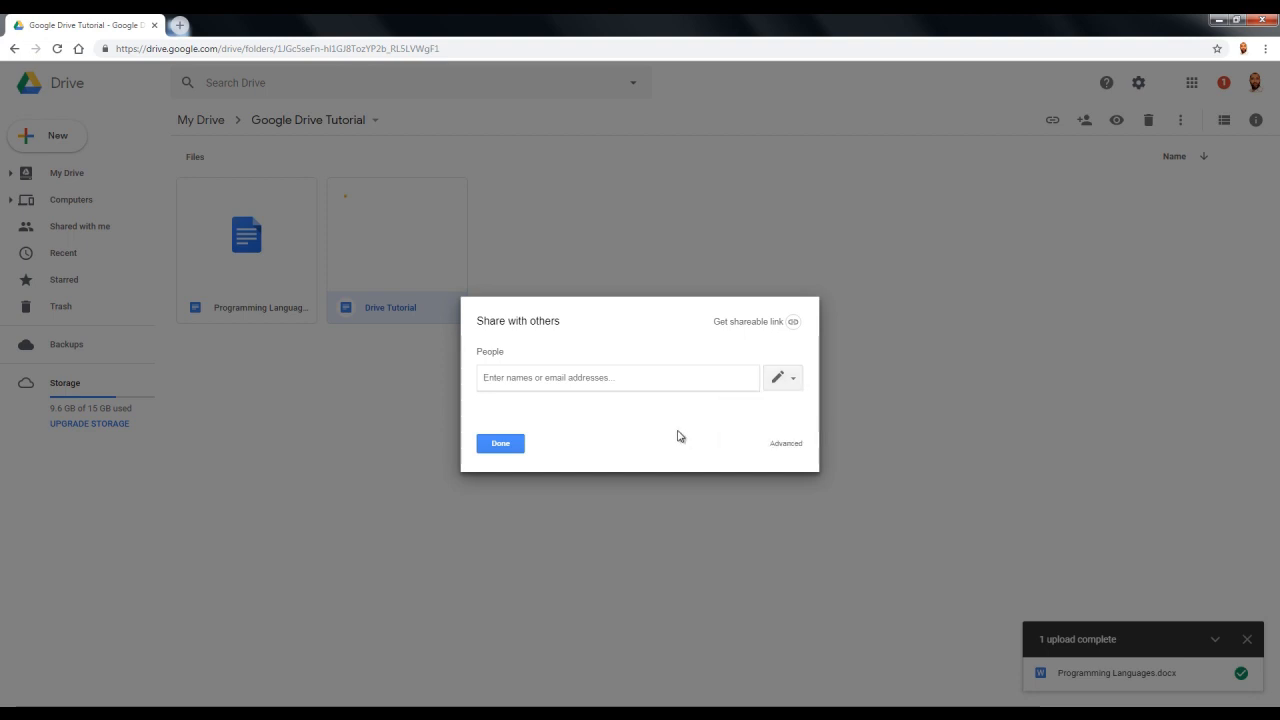
Open the advanced sharing settings, examine the invitation permissions and the link to share, and cancel the empty invitation
{"action": "left_click", "coordinate": [780, 448]}
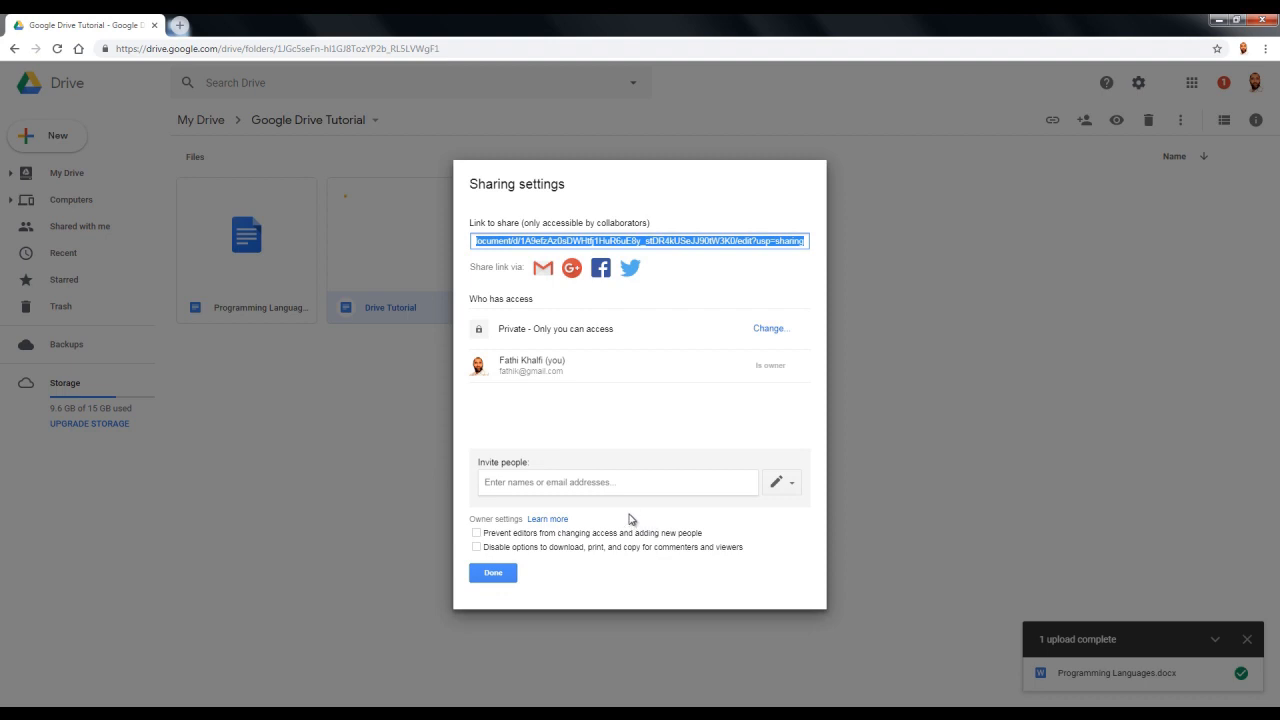
{"action": "left_click", "coordinate": [578, 484]}
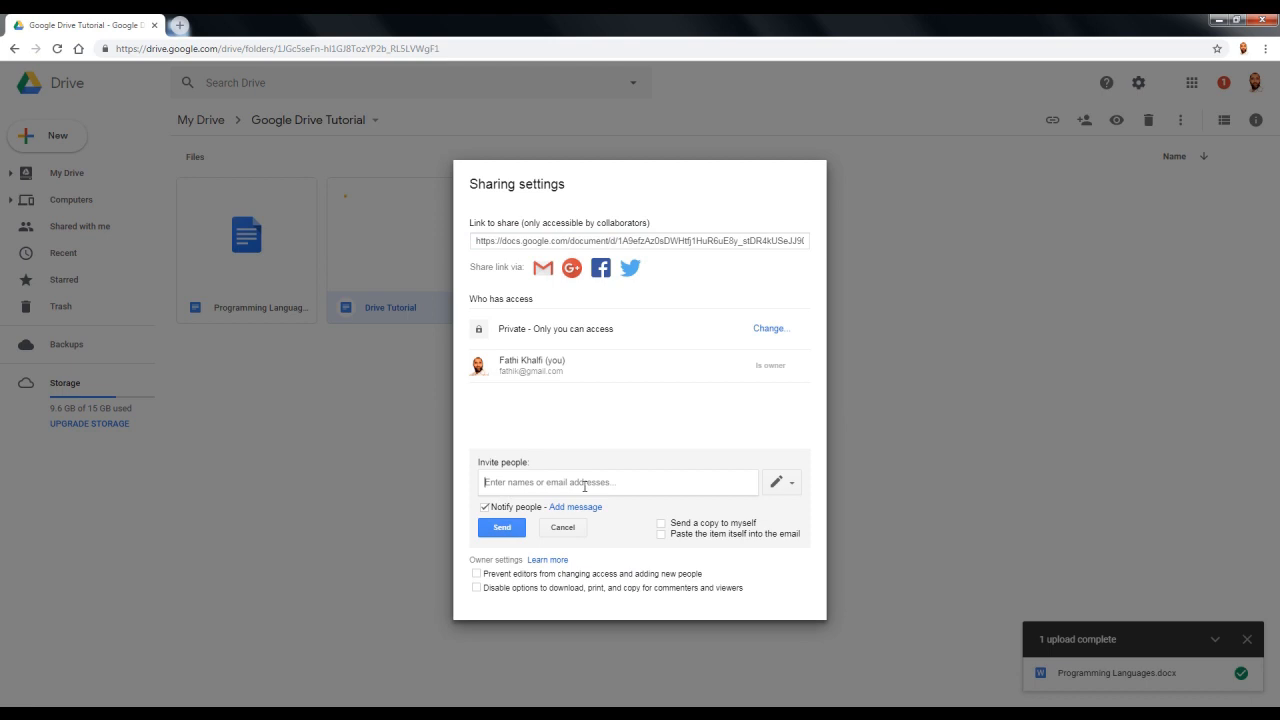
{"action": "left_click", "coordinate": [794, 488]}
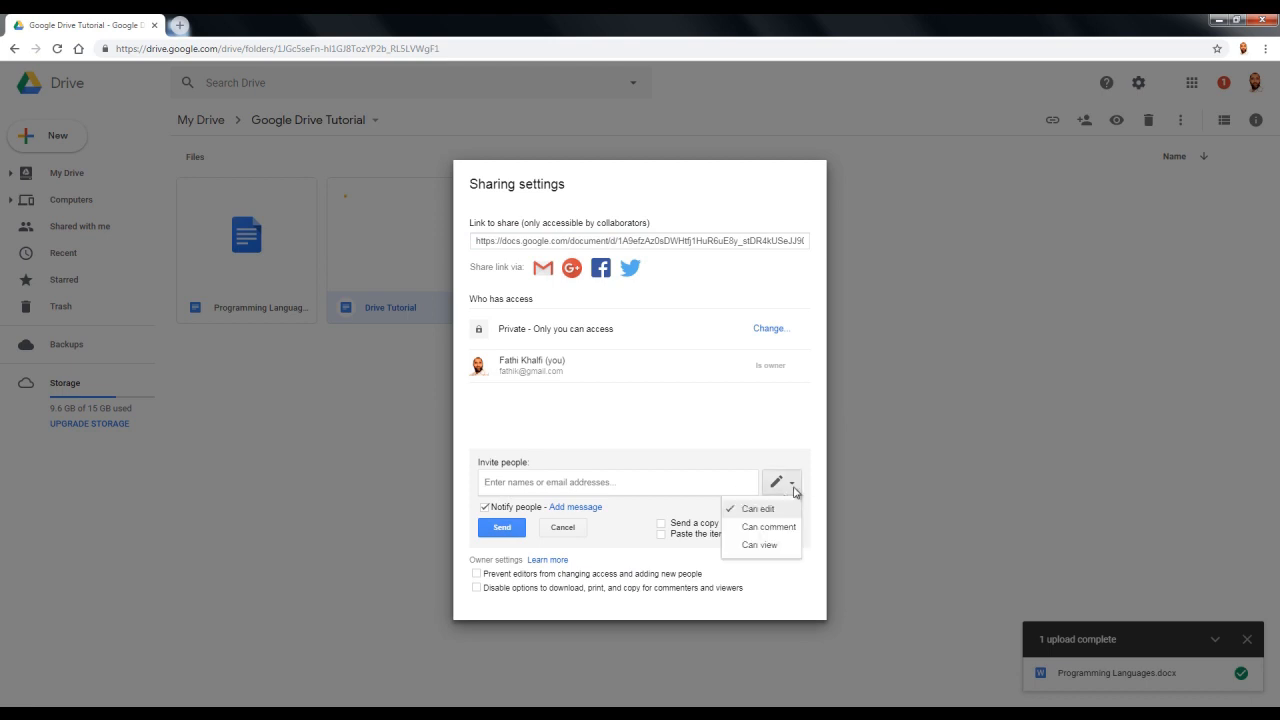
{"action": "left_click", "coordinate": [670, 485]}
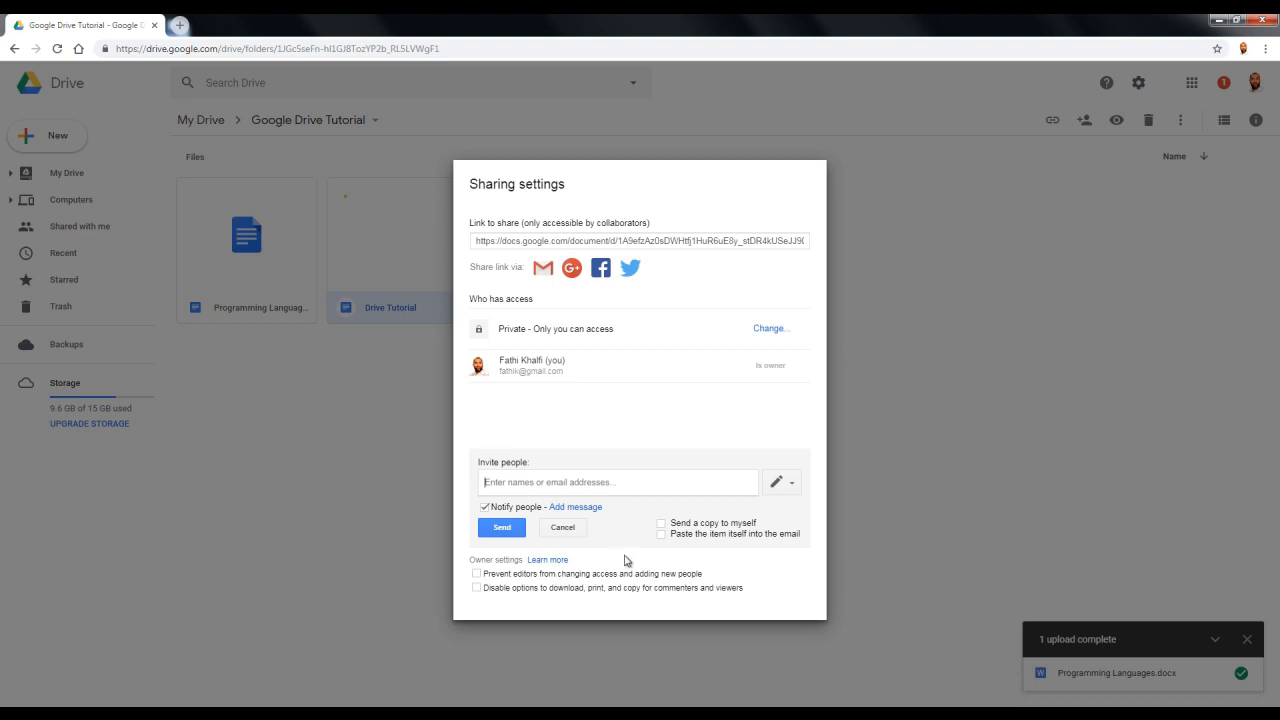
{"action": "left_click", "coordinate": [724, 241]}
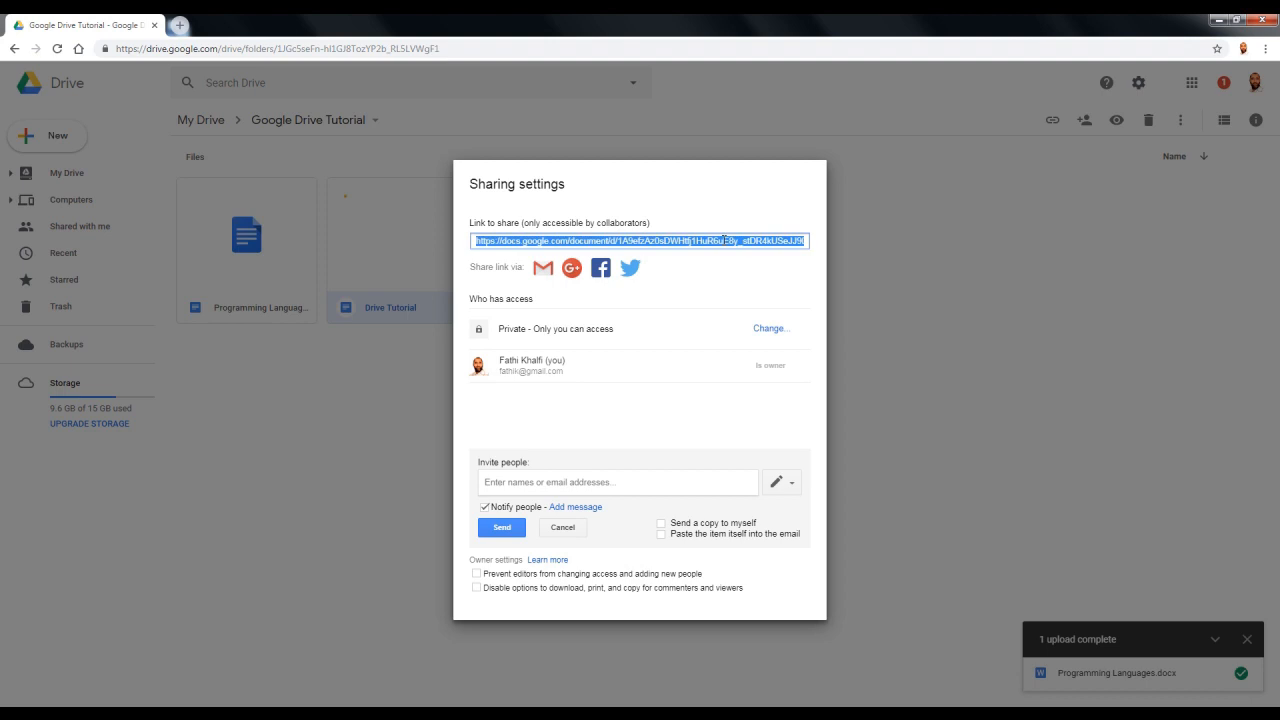
{"action": "left_click", "coordinate": [912, 342]}
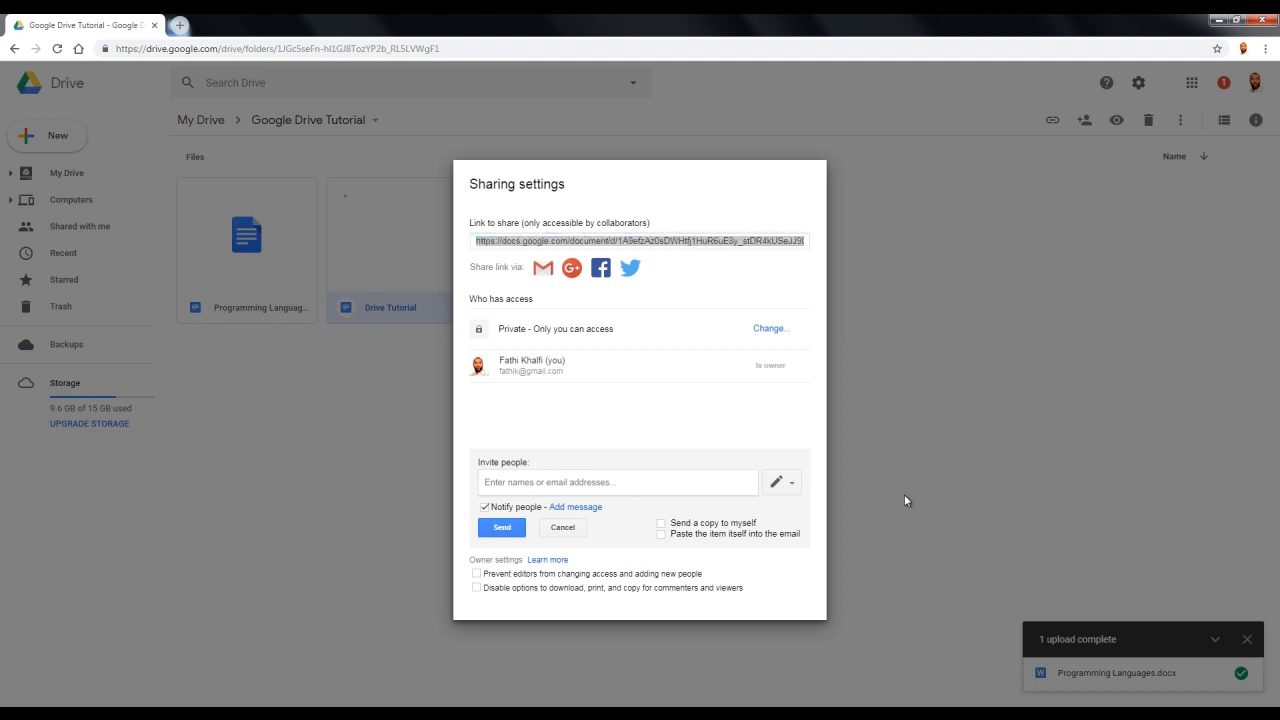
{"action": "left_click", "coordinate": [558, 528]}
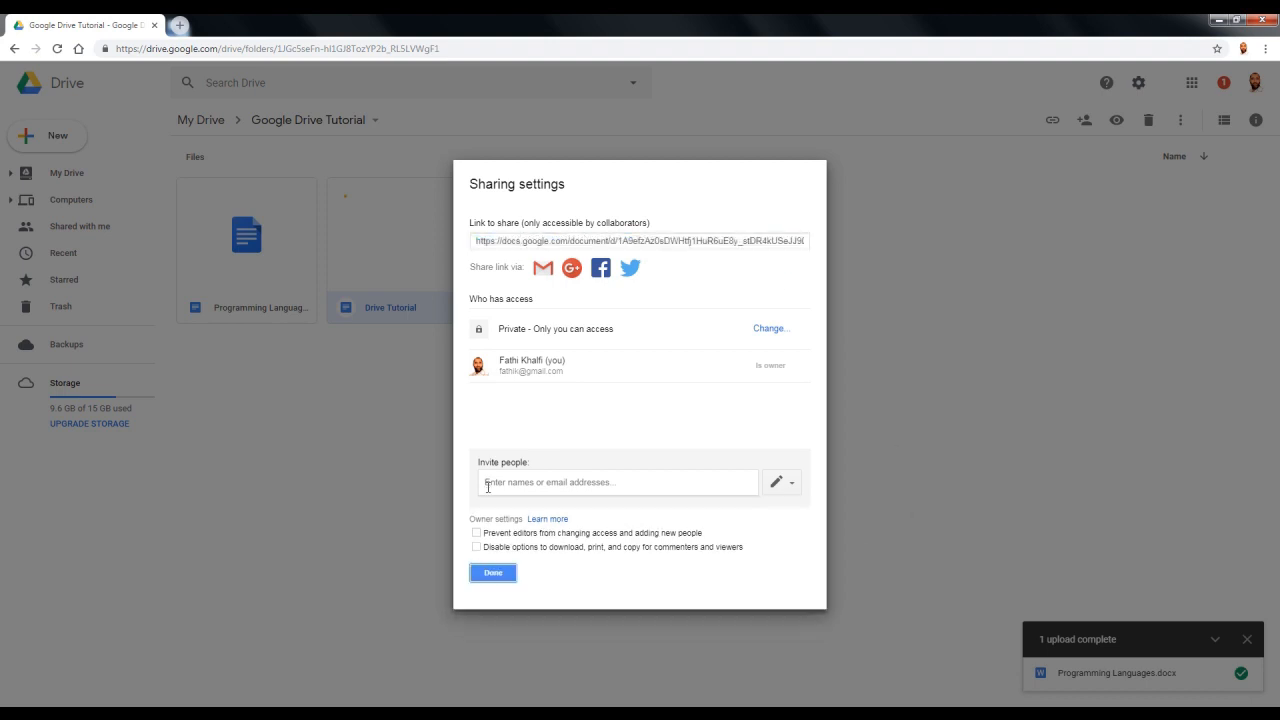
Close the sharing settings of the Drive Tutorial document and return to the My Drive folder overview
{"action": "left_click", "coordinate": [492, 576]}
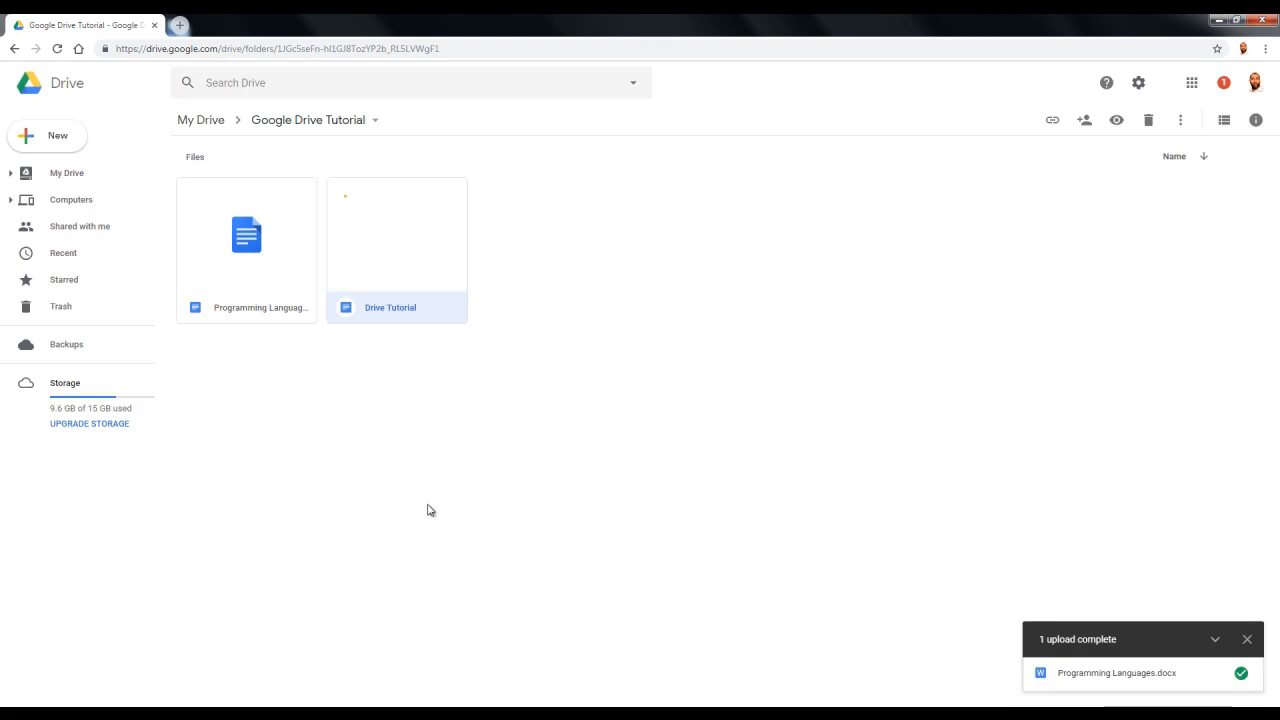
{"action": "left_click", "coordinate": [267, 129]}
{"action": "left_click", "coordinate": [762, 378]}
{"action": "left_click", "coordinate": [227, 121]}
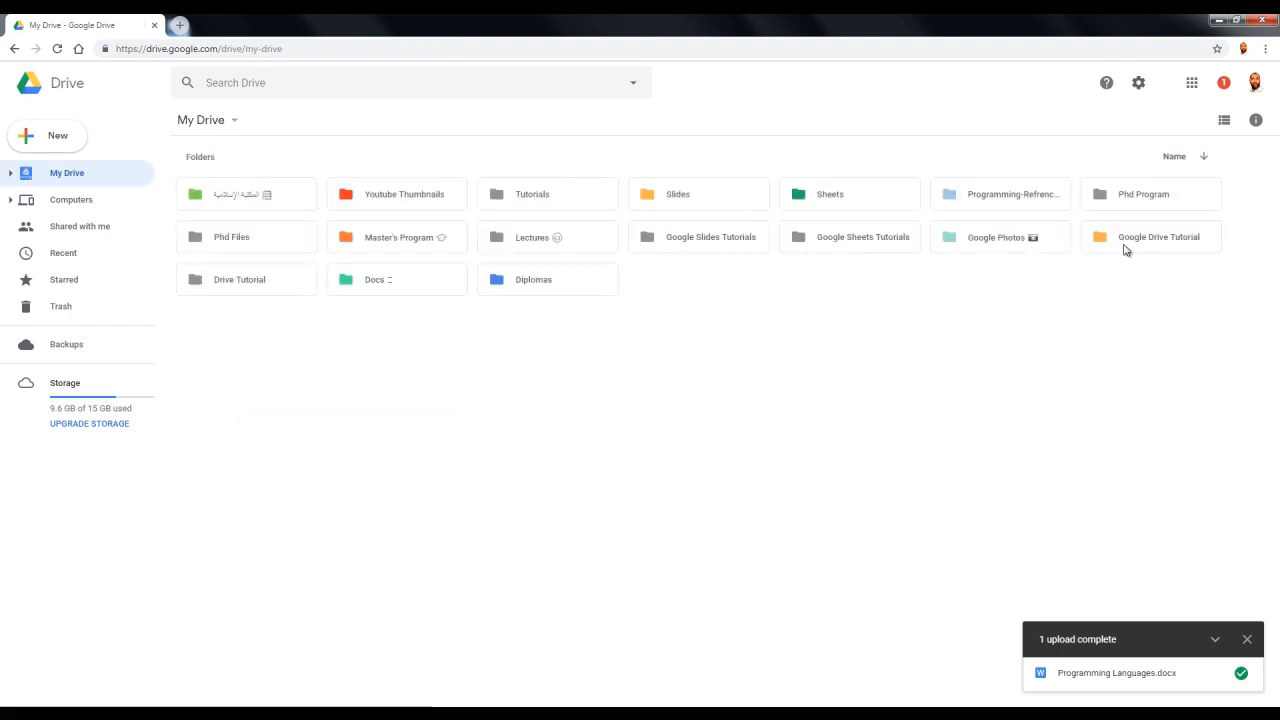
Open the sharing options of the Google Drive Tutorial folder, examine its advanced sharing settings, and close them without inviting anyone
{"action": "left_click", "coordinate": [1125, 250]}
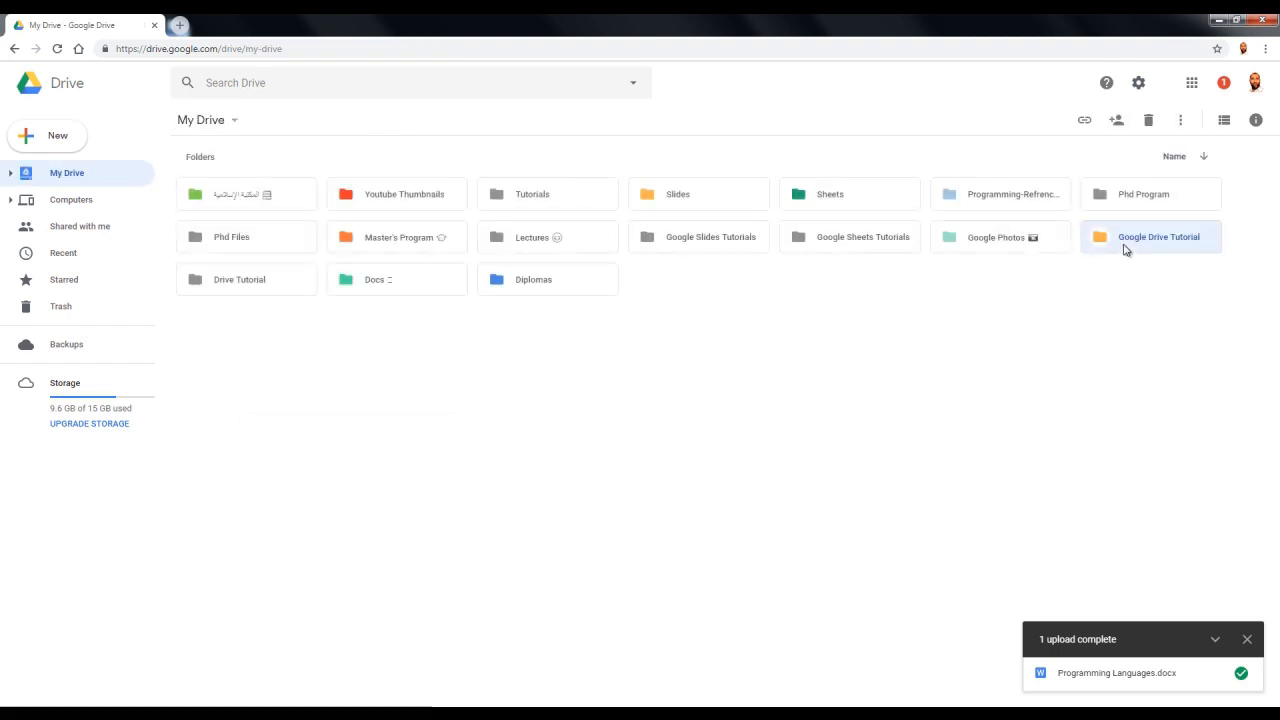
{"action": "left_click", "coordinate": [1118, 124]}
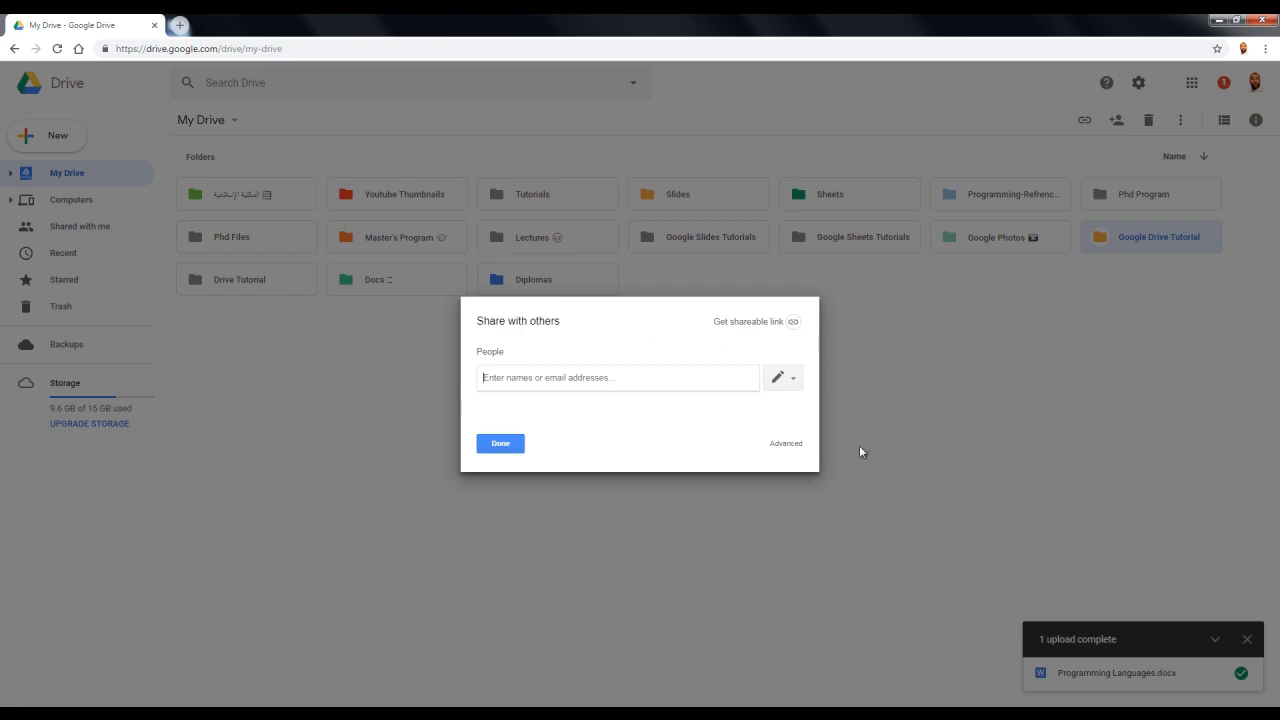
{"action": "left_click", "coordinate": [803, 447]}
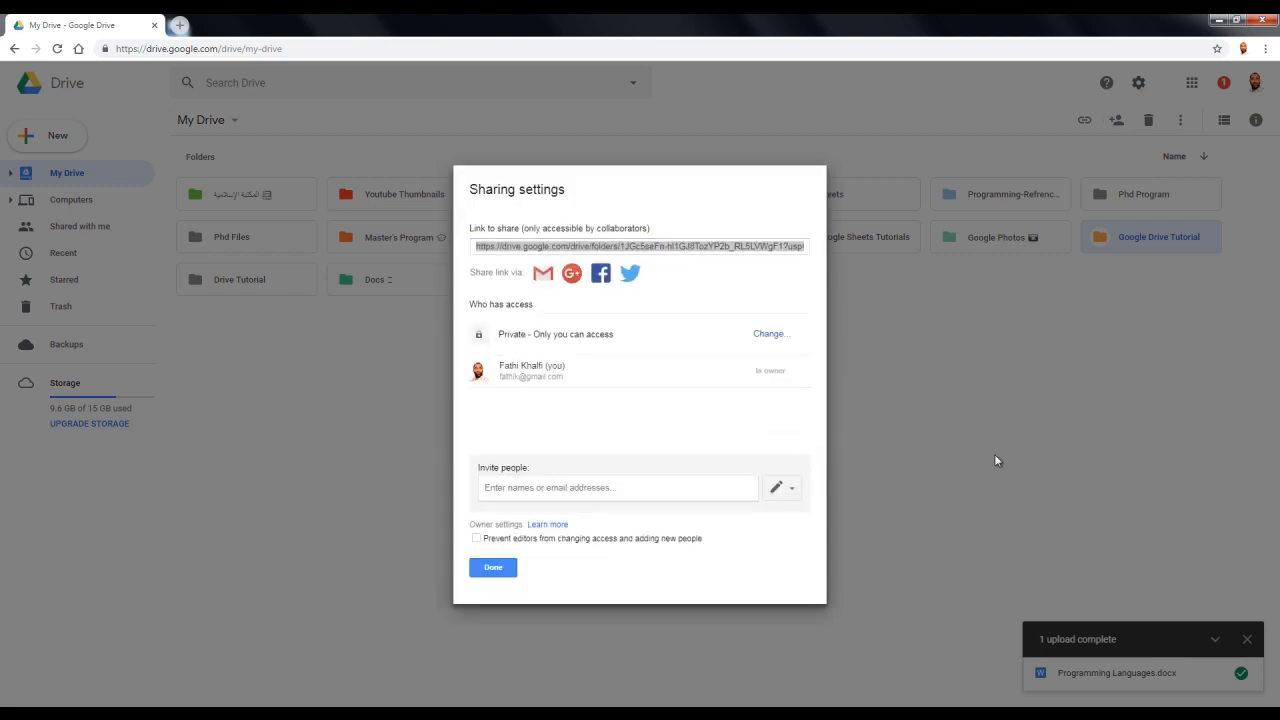
{"action": "left_click", "coordinate": [493, 567]}
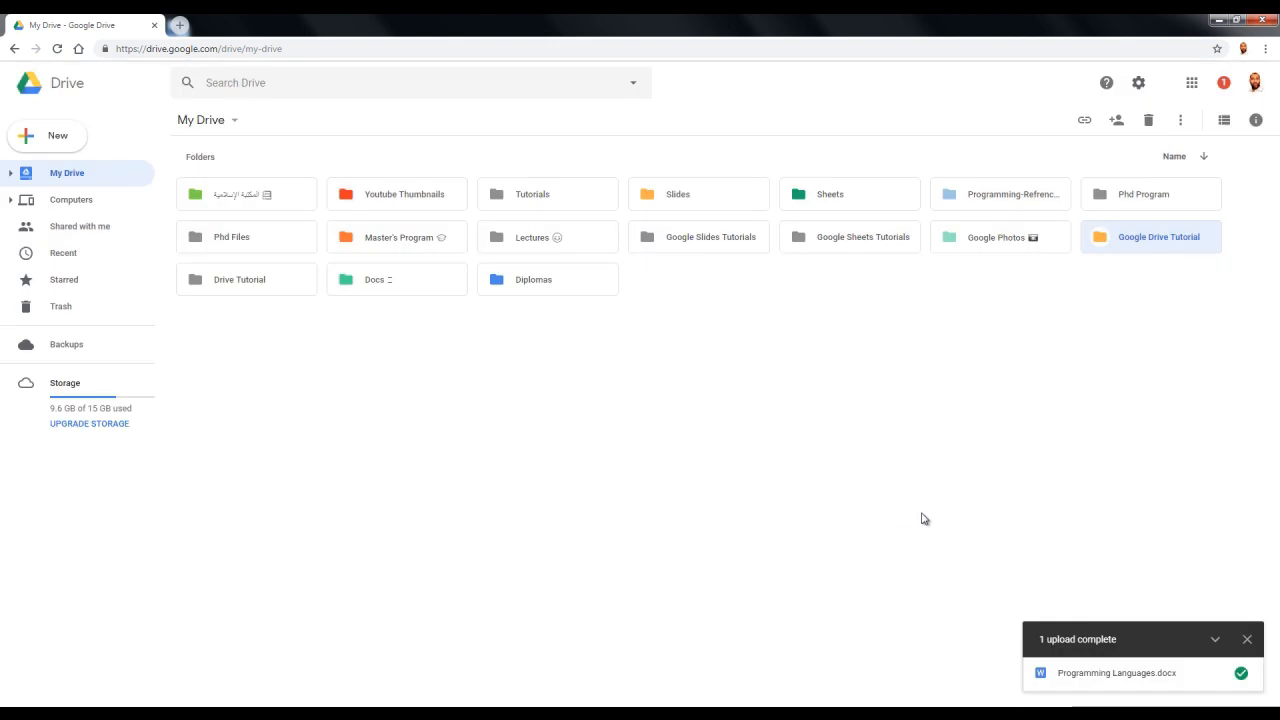